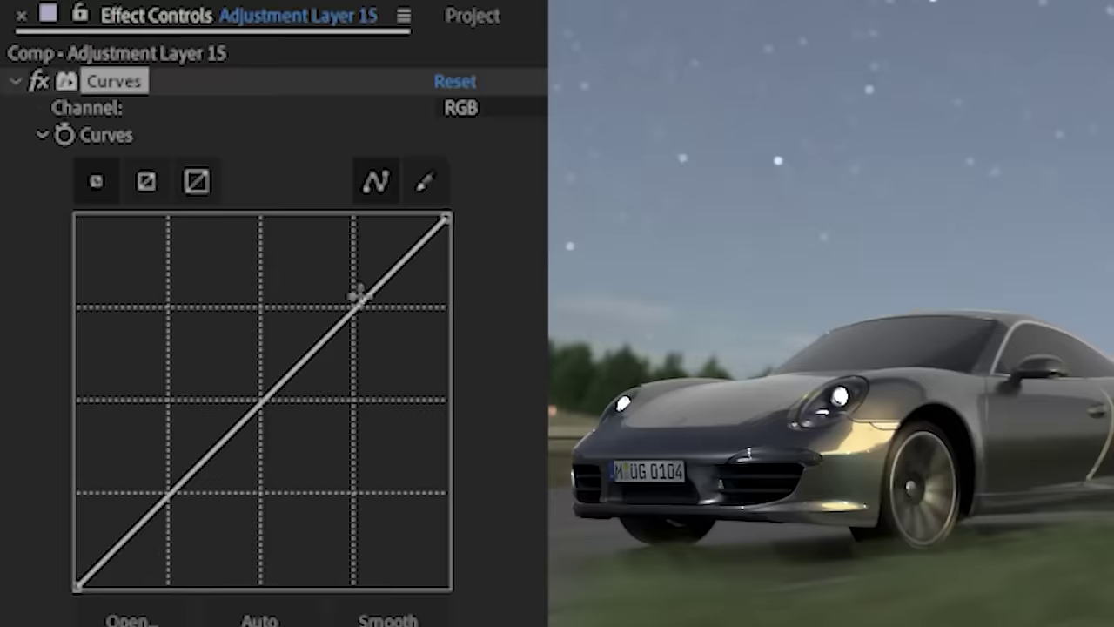
Step: Drag the Curves point on the Atmosphere_01.mov layer upward to boost the adjustment
{"action": "left_click_drag", "start_coordinate": [356, 293], "coordinate": [345, 290]}
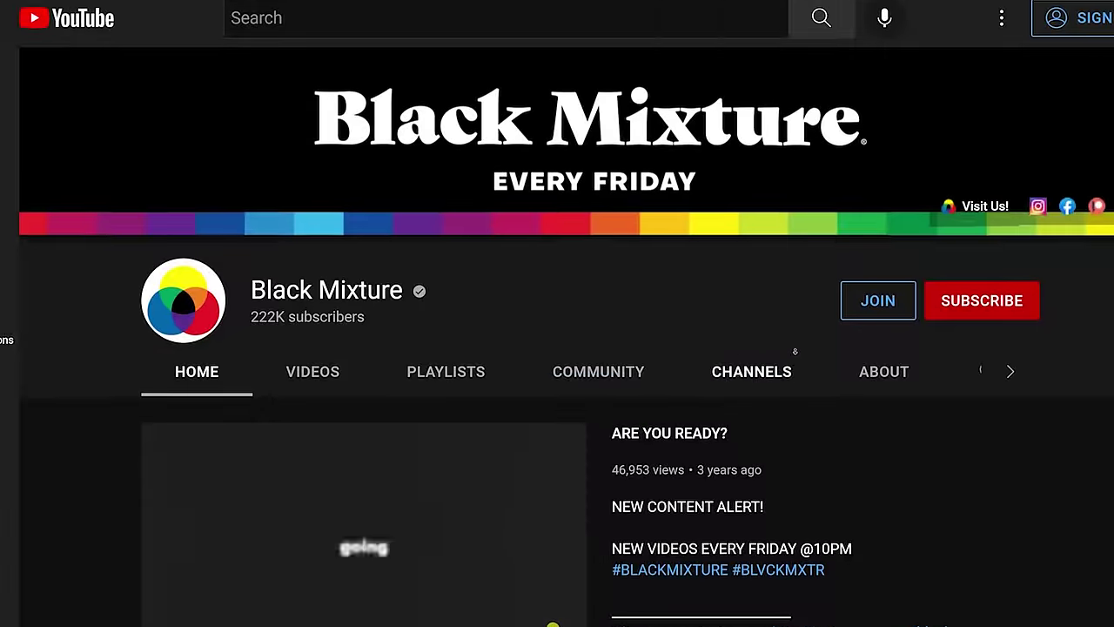
Step: Scroll the Black Mixture channel Home page down until the Uploads row shows
{"action": "scroll", "coordinate": [795, 350], "scroll_direction": "down", "scroll_amount": 2}
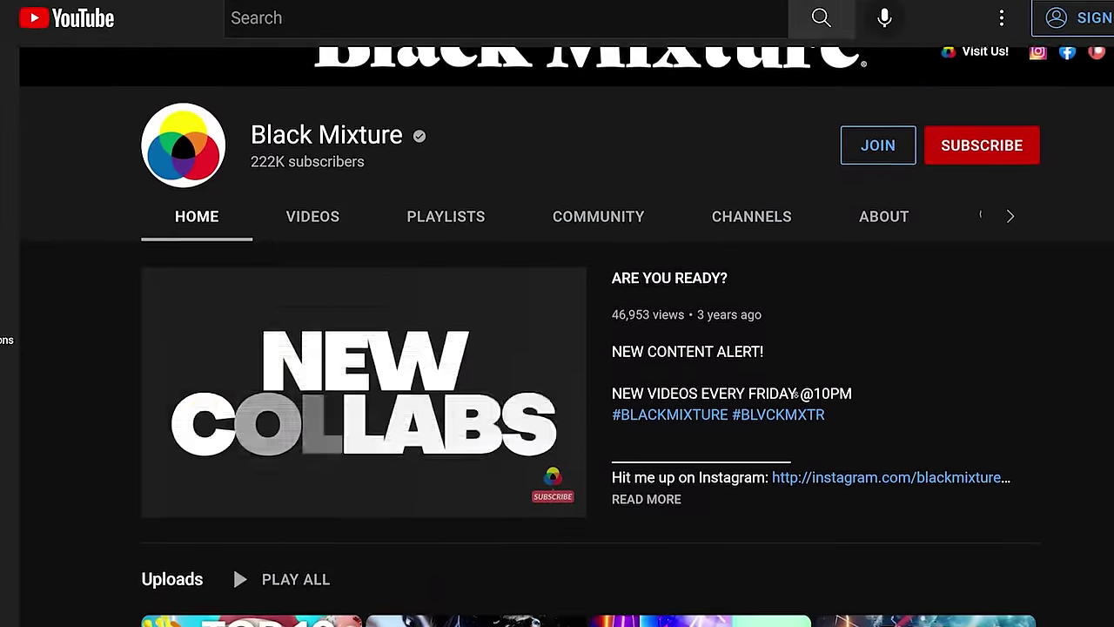
{"action": "scroll", "coordinate": [795, 396], "scroll_direction": "down", "scroll_amount": 3}
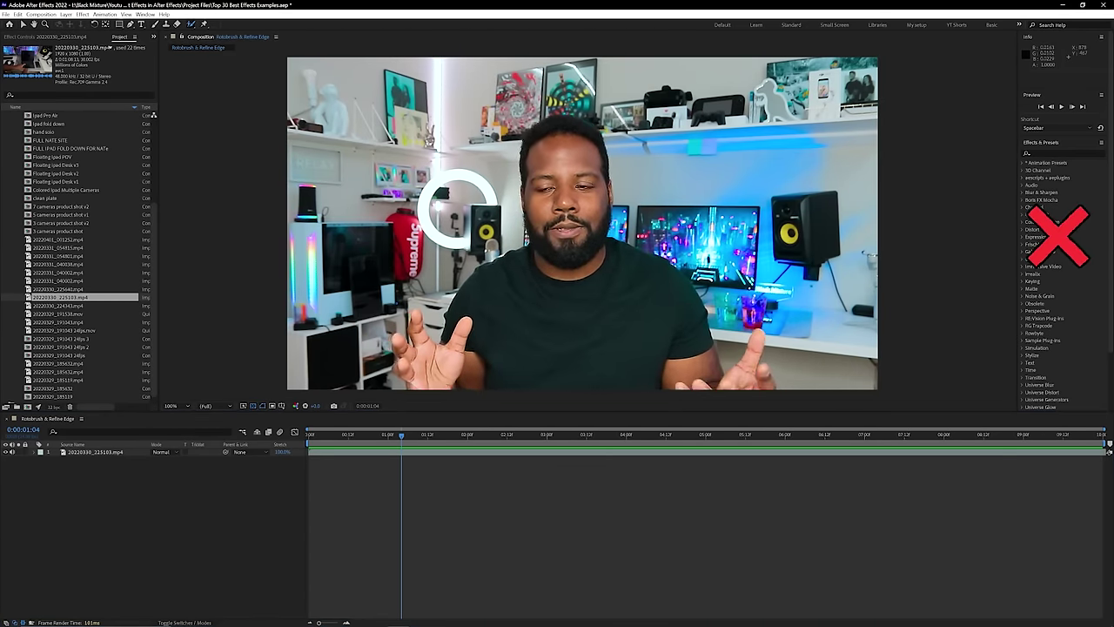
Step: With the Roto Brush (Alt+W), paint a stroke over the reaching arm in the desk footage's layer view
{"action": "key", "text": "alt+w"}
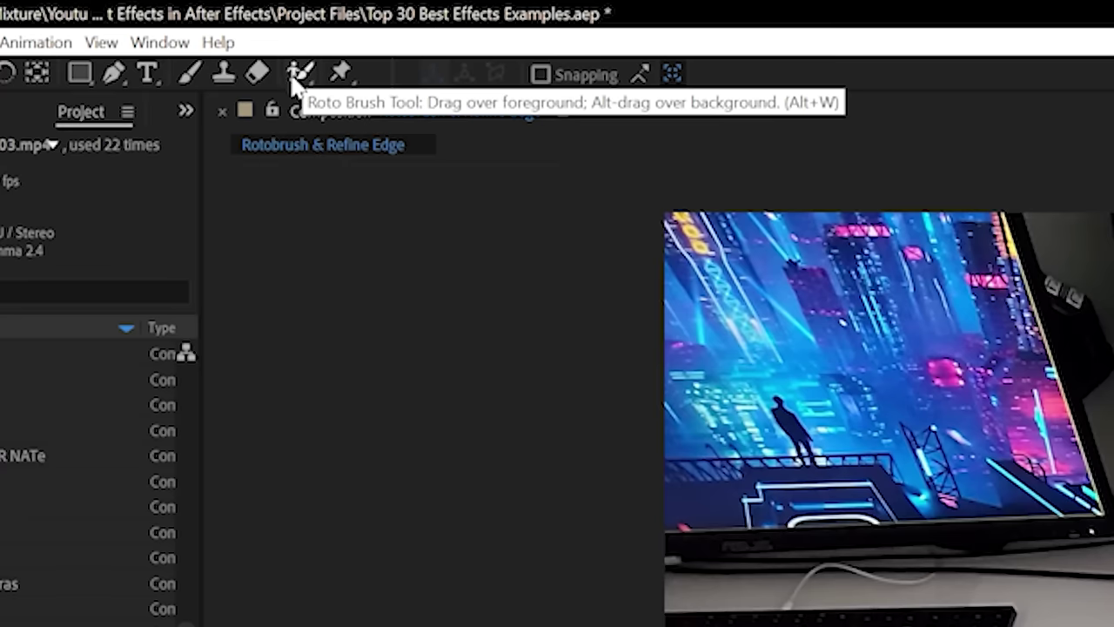
{"action": "left_click", "coordinate": [296, 75]}
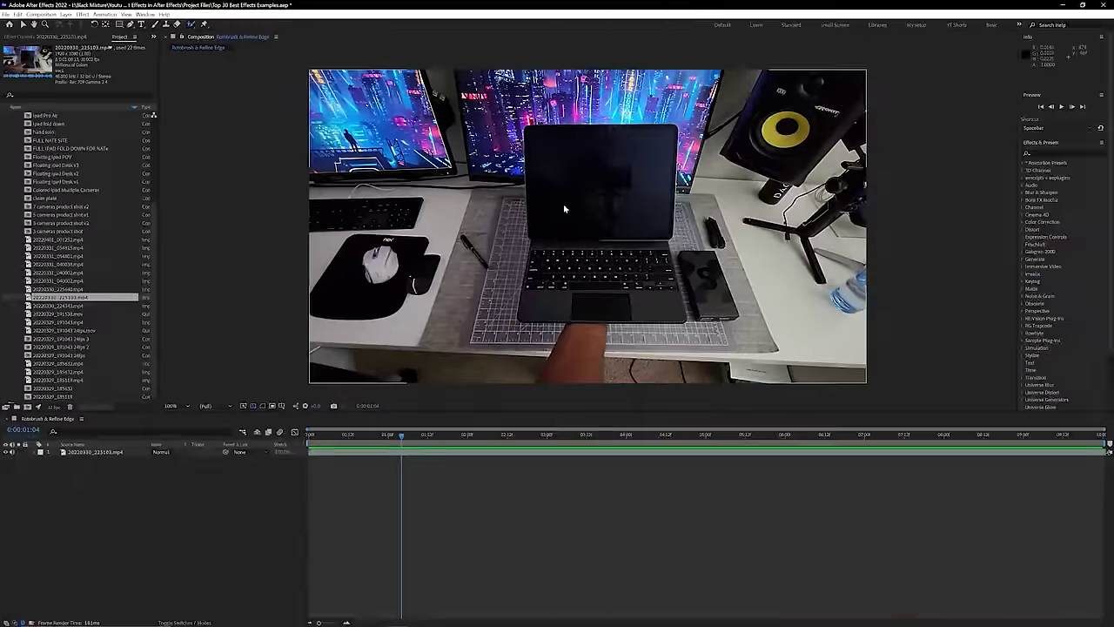
{"action": "double_click", "coordinate": [586, 210]}
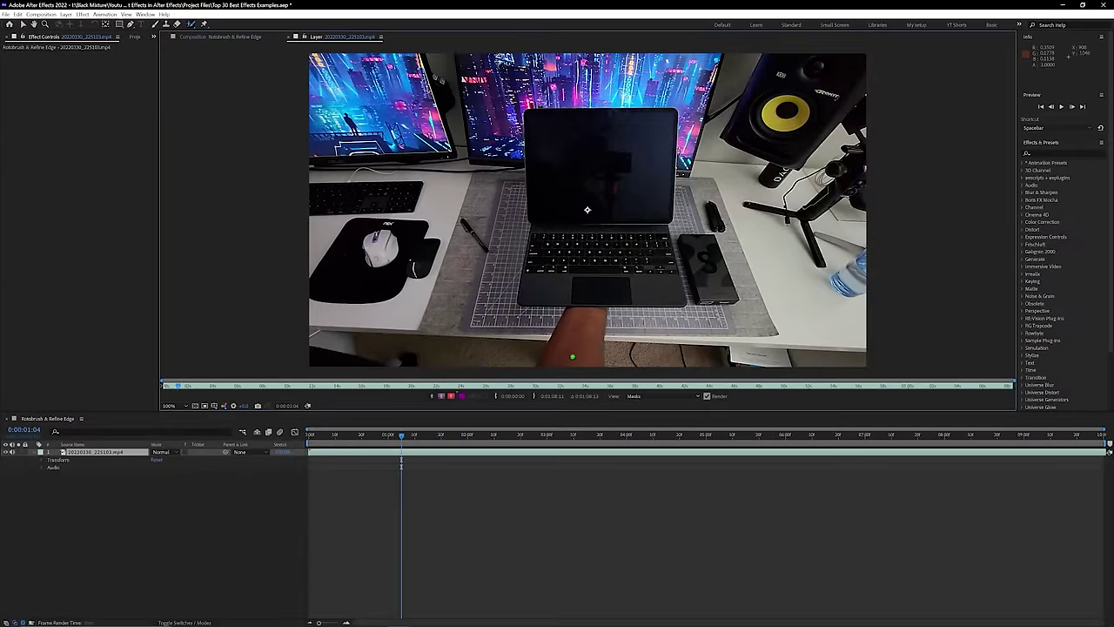
{"action": "left_click_drag", "start_coordinate": [572, 357], "coordinate": [578, 300]}
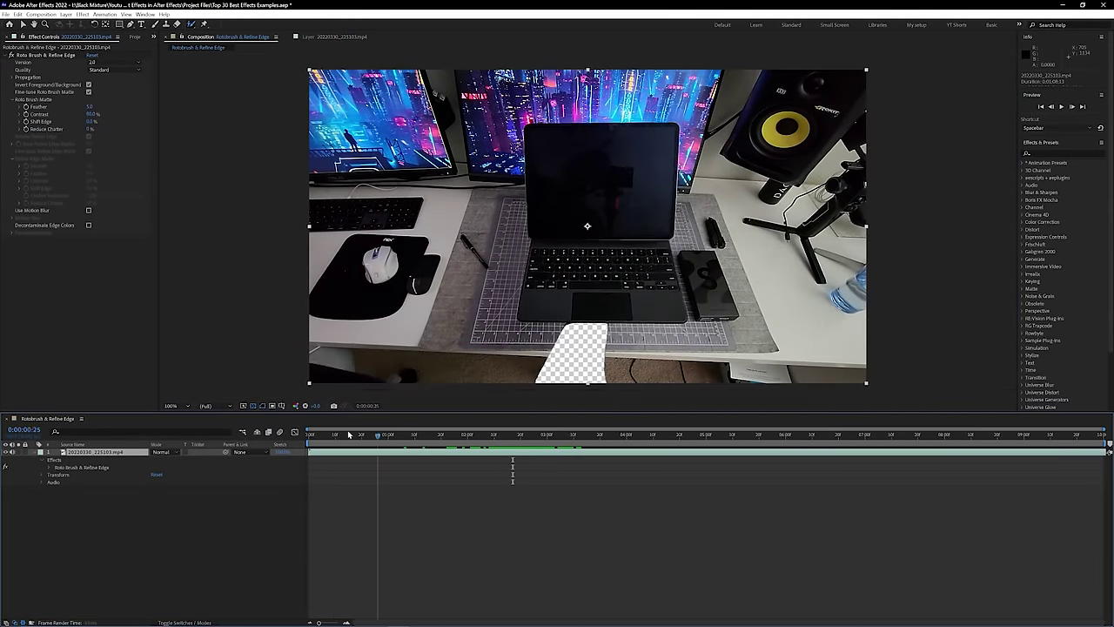
Step: Scrub later in time to check the arm cutout, then reselect the top footage layer
{"action": "left_click_drag", "start_coordinate": [493, 433], "coordinate": [547, 433]}
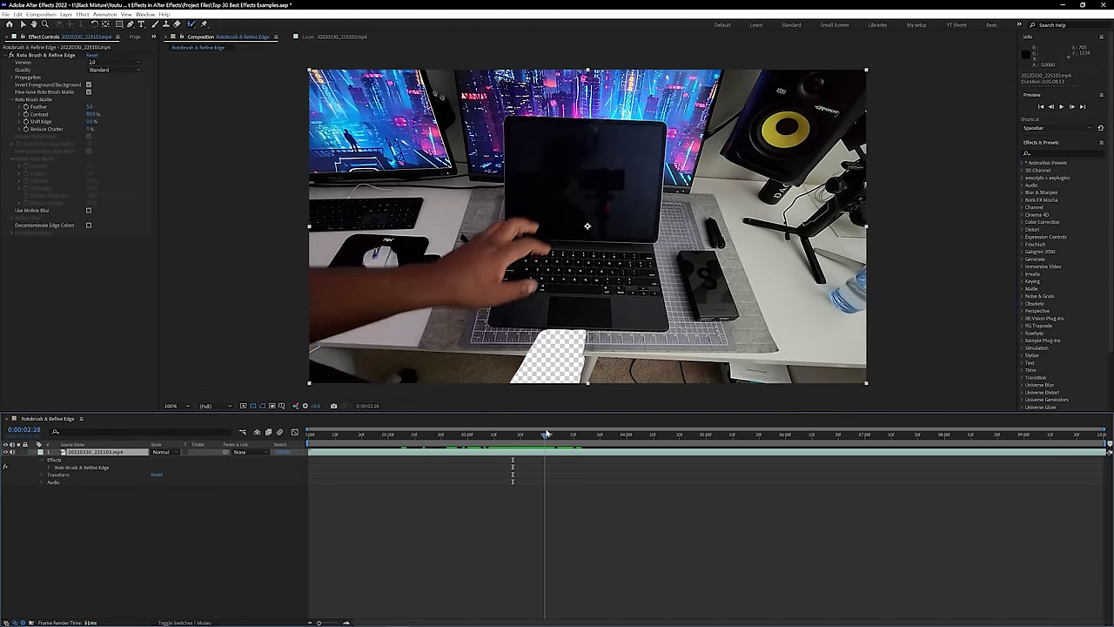
{"action": "left_click", "coordinate": [137, 458]}
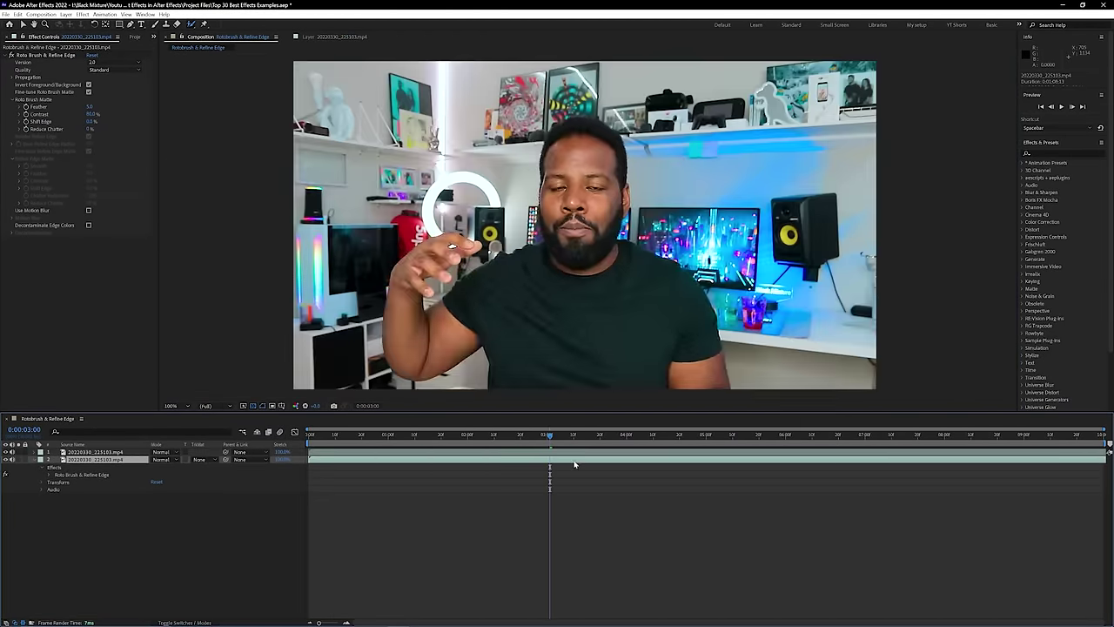
{"action": "left_click", "coordinate": [122, 453]}
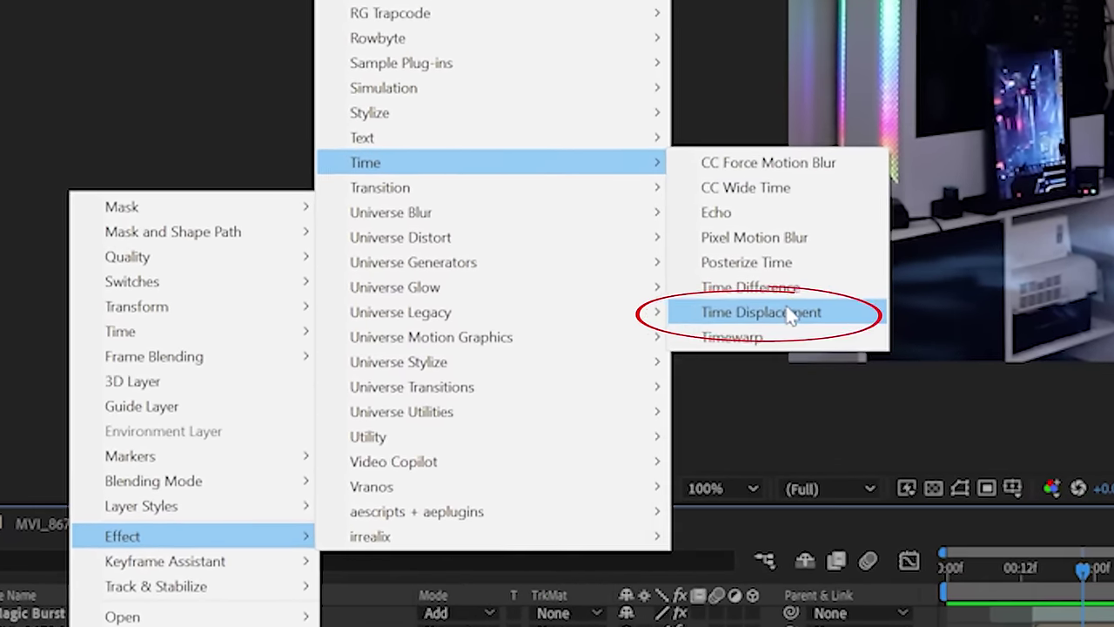
Step: Apply Time Displacement to MVI_8673.MP4, inspect frame 12, and play back the distortion
{"action": "left_click", "coordinate": [561, 351]}
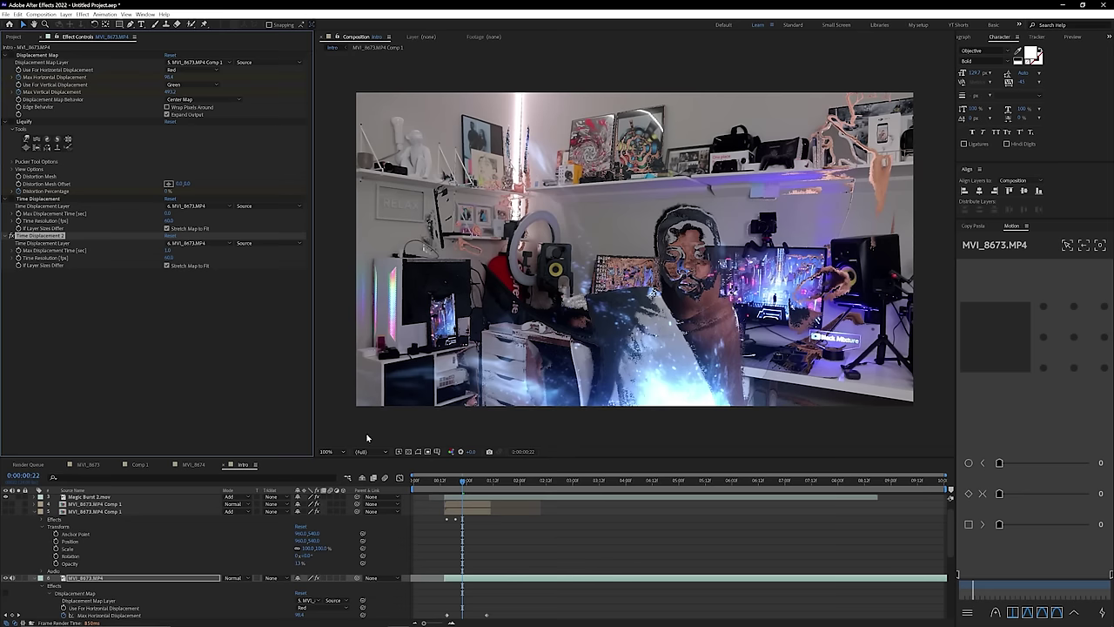
{"action": "left_click", "coordinate": [454, 485]}
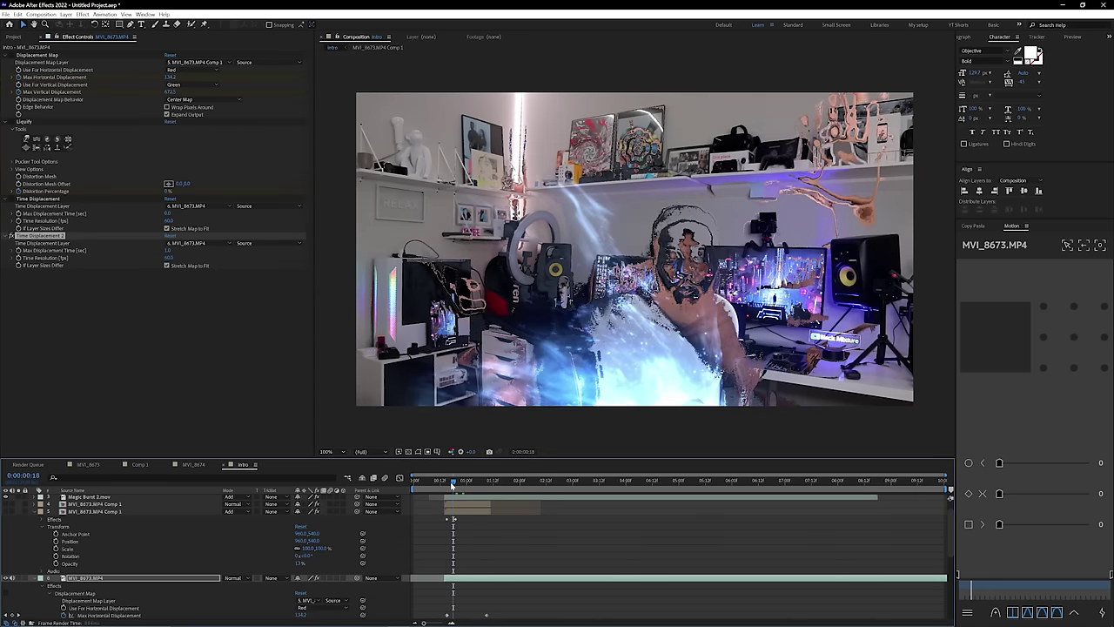
{"action": "left_click_drag", "start_coordinate": [444, 485], "coordinate": [440, 486]}
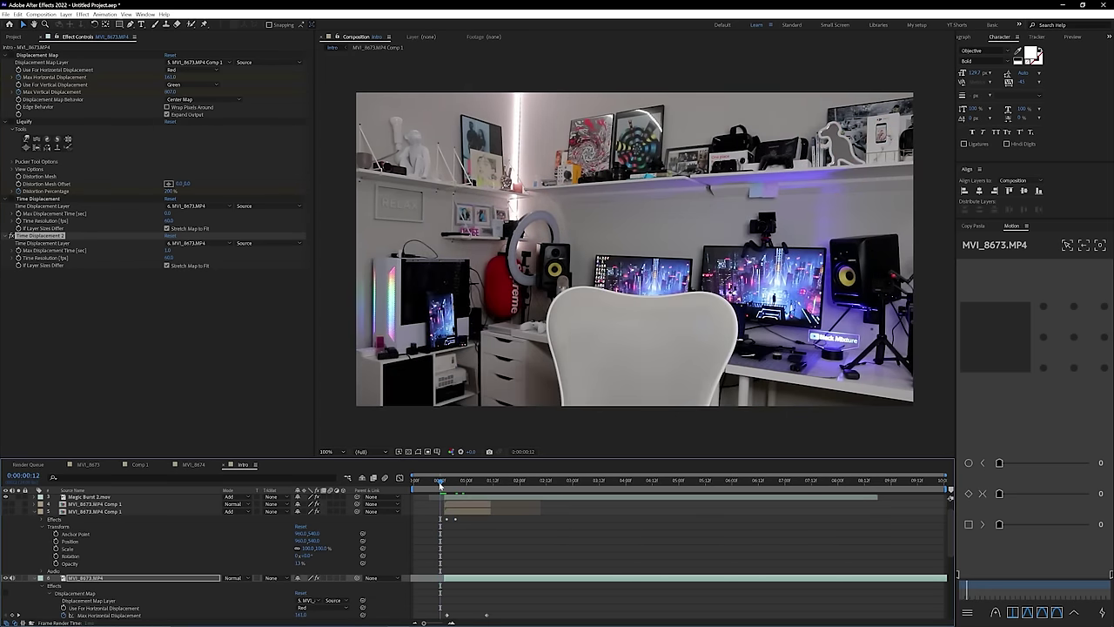
{"action": "key", "text": "space"}
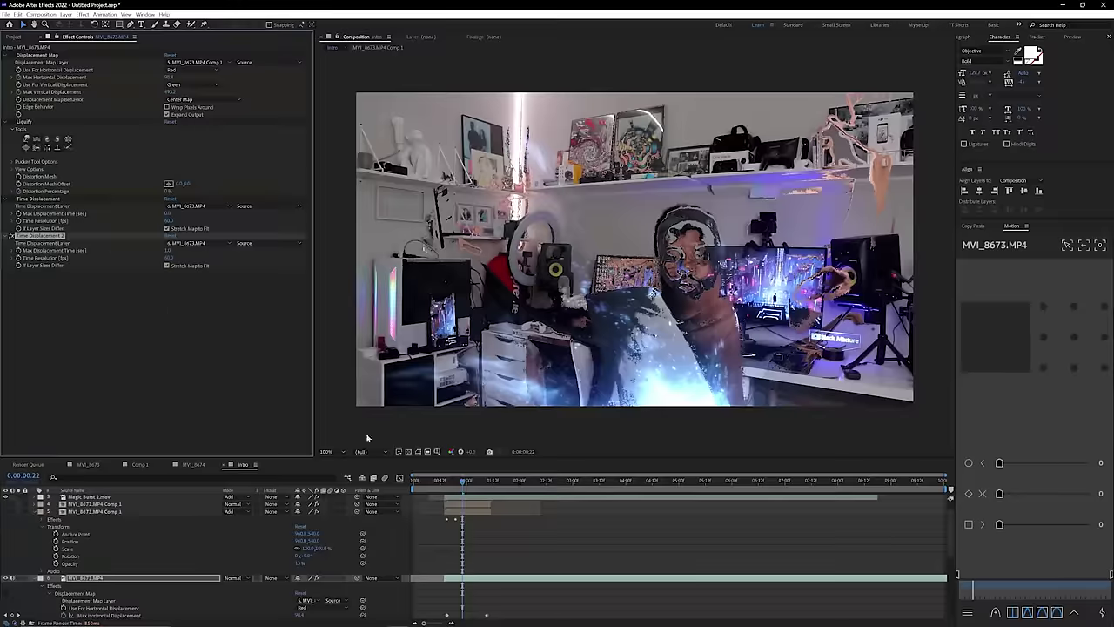
{"action": "left_click", "coordinate": [460, 482]}
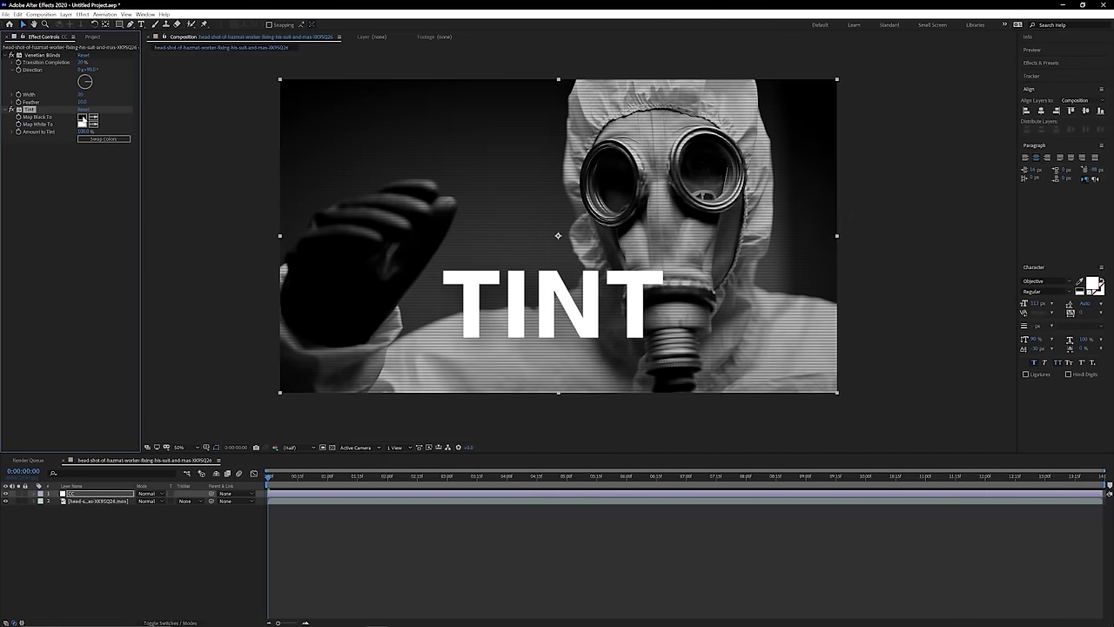
Step: Set the Tint effect's Map Black To colour to pure red (FF0000)
{"action": "left_click", "coordinate": [82, 118]}
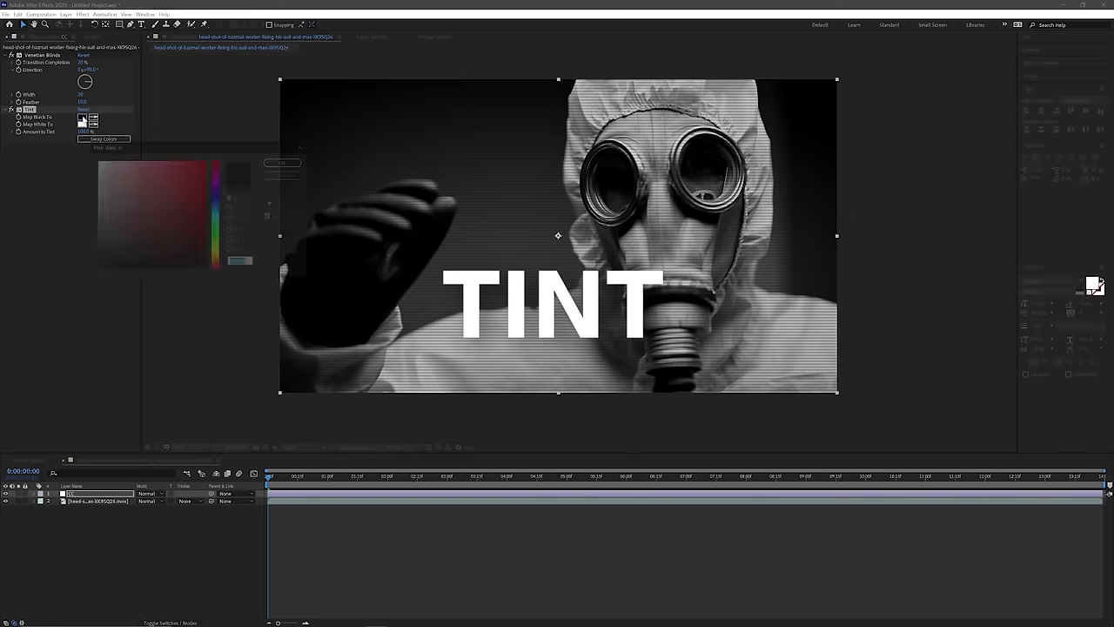
{"action": "left_click_drag", "start_coordinate": [129, 224], "coordinate": [226, 145]}
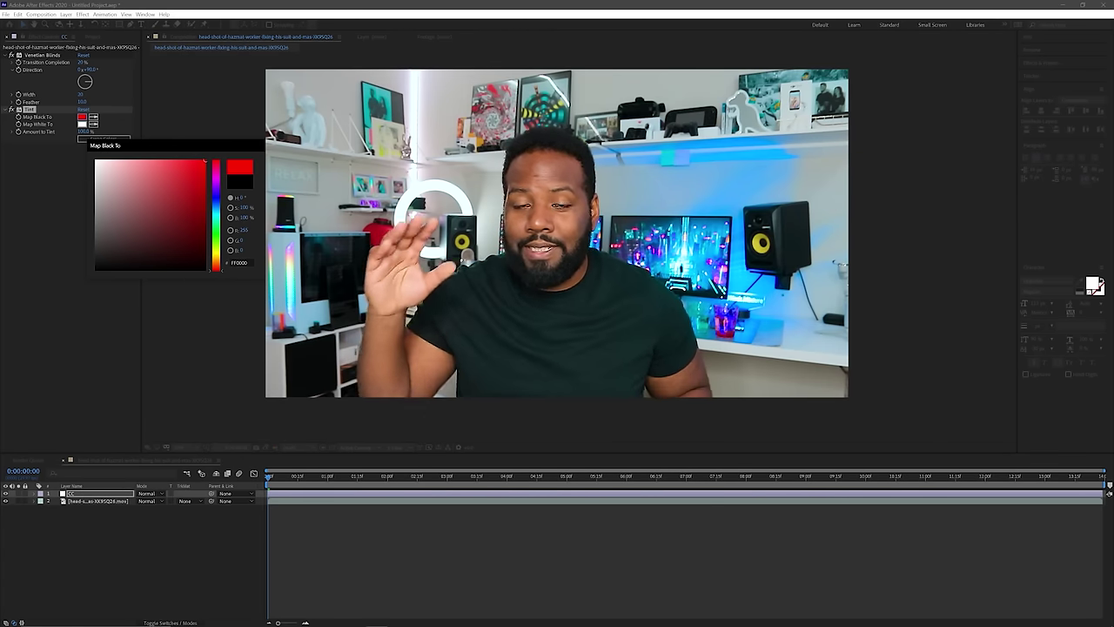
{"action": "left_click", "coordinate": [285, 161]}
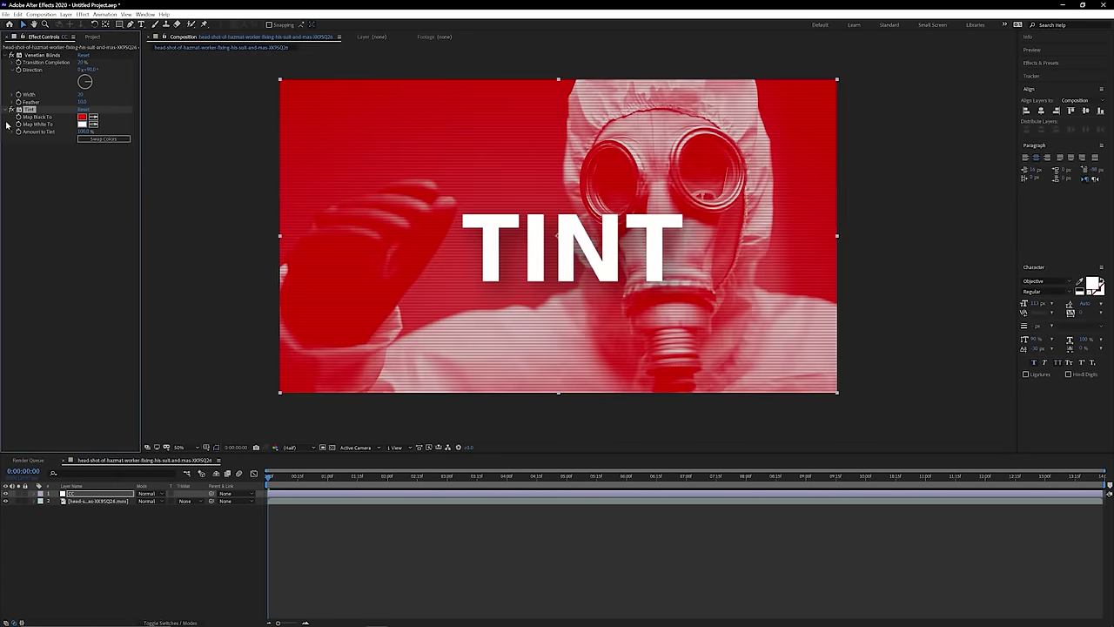
Step: Set the Tint effect's Map White To colour to bright green
{"action": "left_click", "coordinate": [83, 123]}
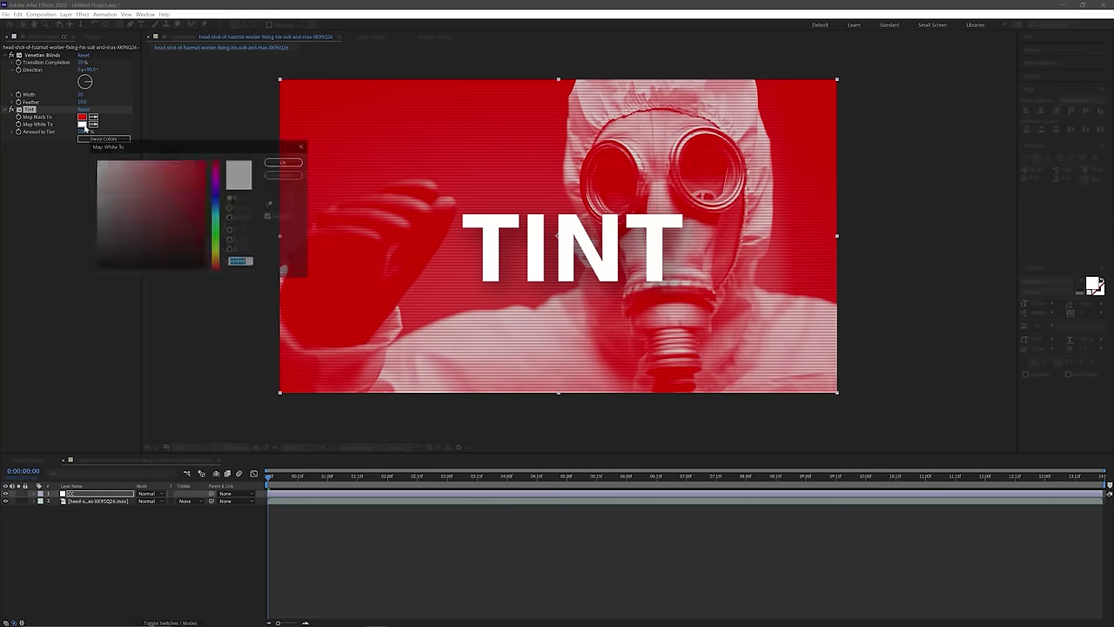
{"action": "left_click", "coordinate": [216, 246]}
{"action": "left_click_drag", "start_coordinate": [161, 213], "coordinate": [203, 163]}
{"action": "left_click", "coordinate": [277, 162]}
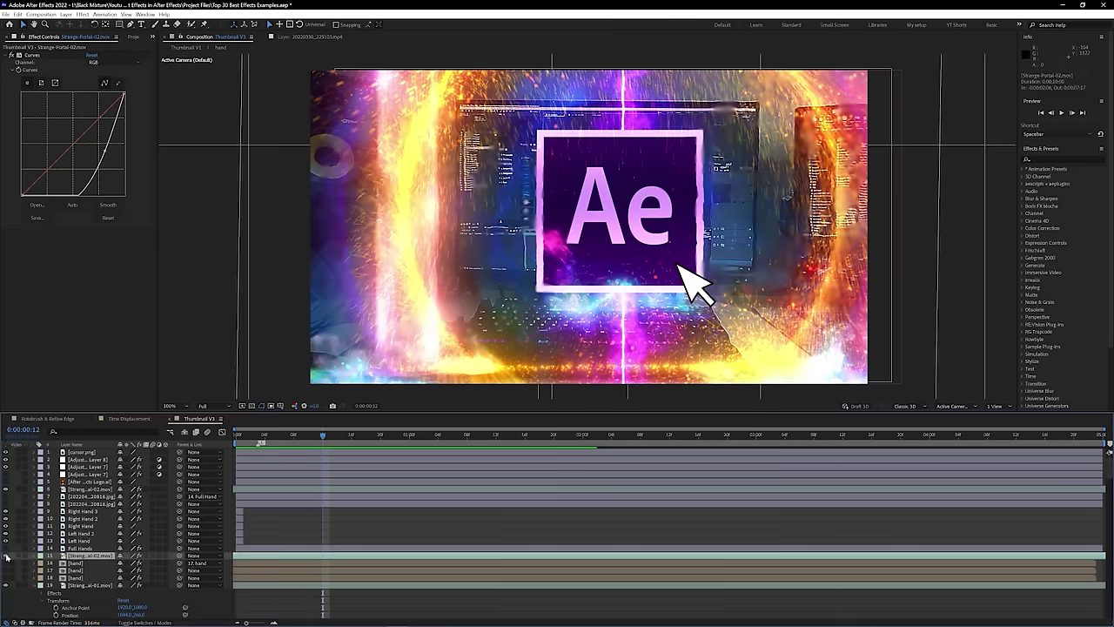
Step: Apply Effect > Color Correction > Tint to the Strange-Portal-02.mov layer
{"action": "right_click", "coordinate": [100, 609]}
{"action": "mouse_move", "coordinate": [128, 480]}
{"action": "mouse_move", "coordinate": [259, 101]}
{"action": "left_click", "coordinate": [396, 503]}
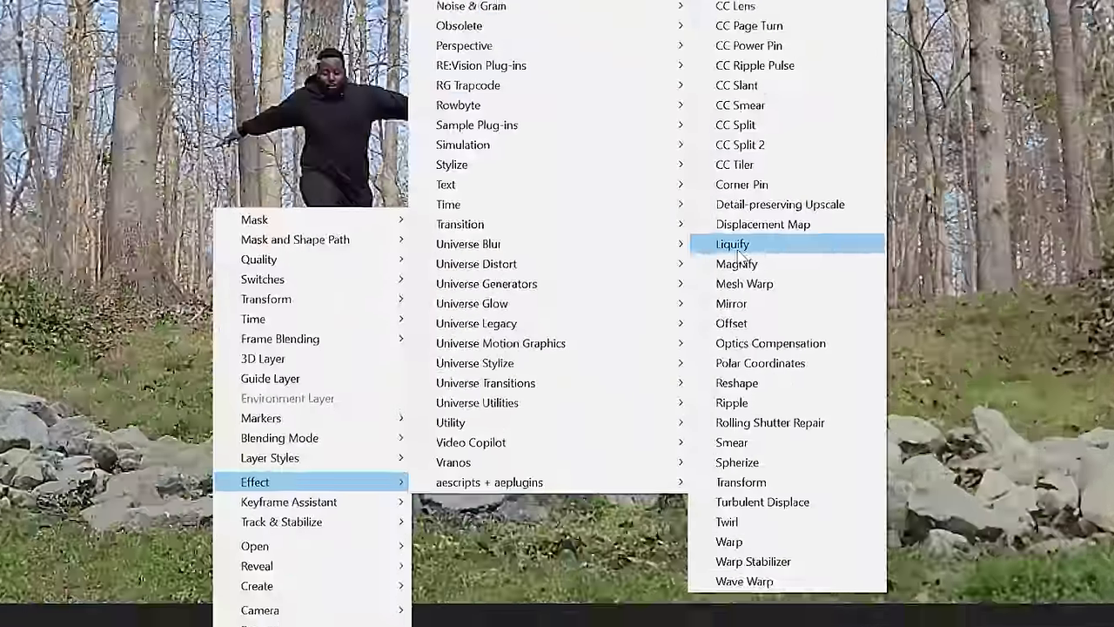
Step: Apply Liquify to Adjustment Layer 1 and pucker the vanishing spot with brush size 117
{"action": "left_click", "coordinate": [727, 281]}
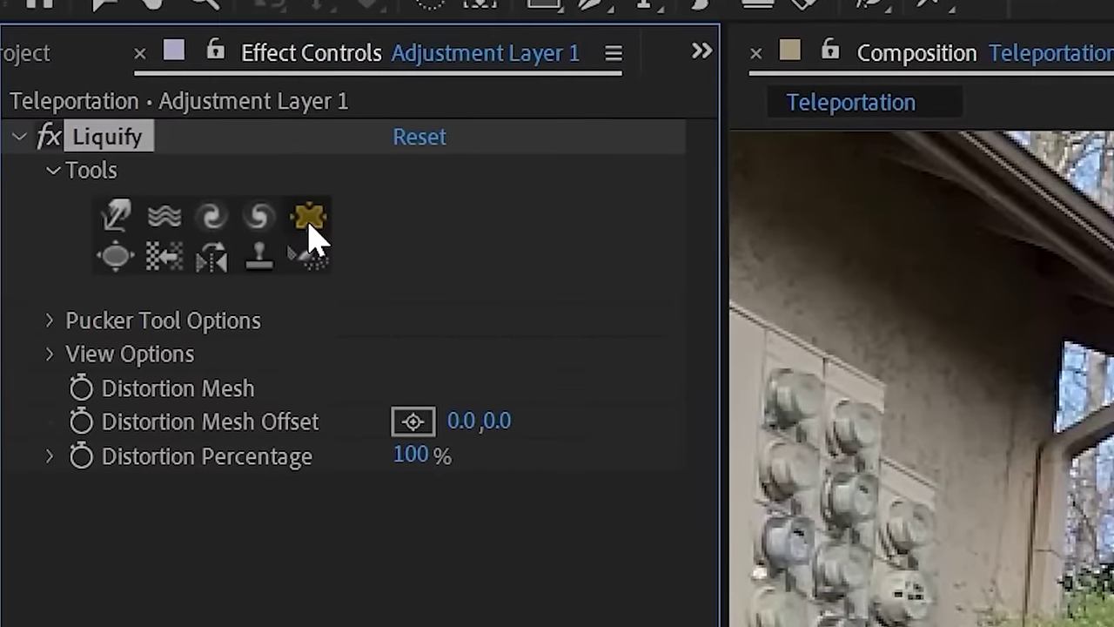
{"action": "left_click", "coordinate": [48, 354]}
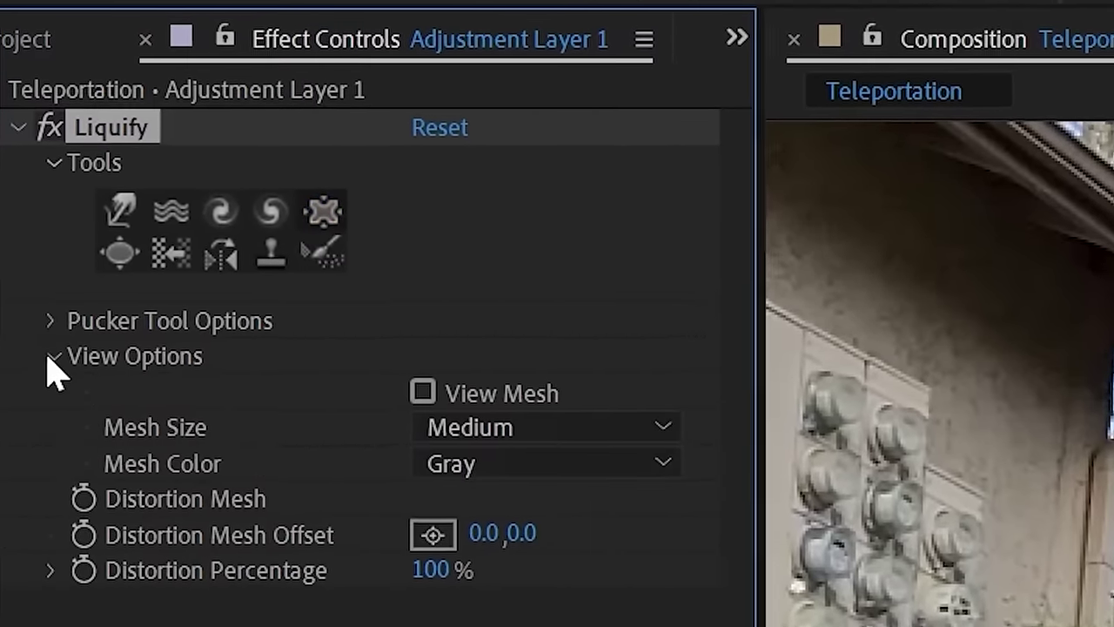
{"action": "left_click", "coordinate": [50, 321]}
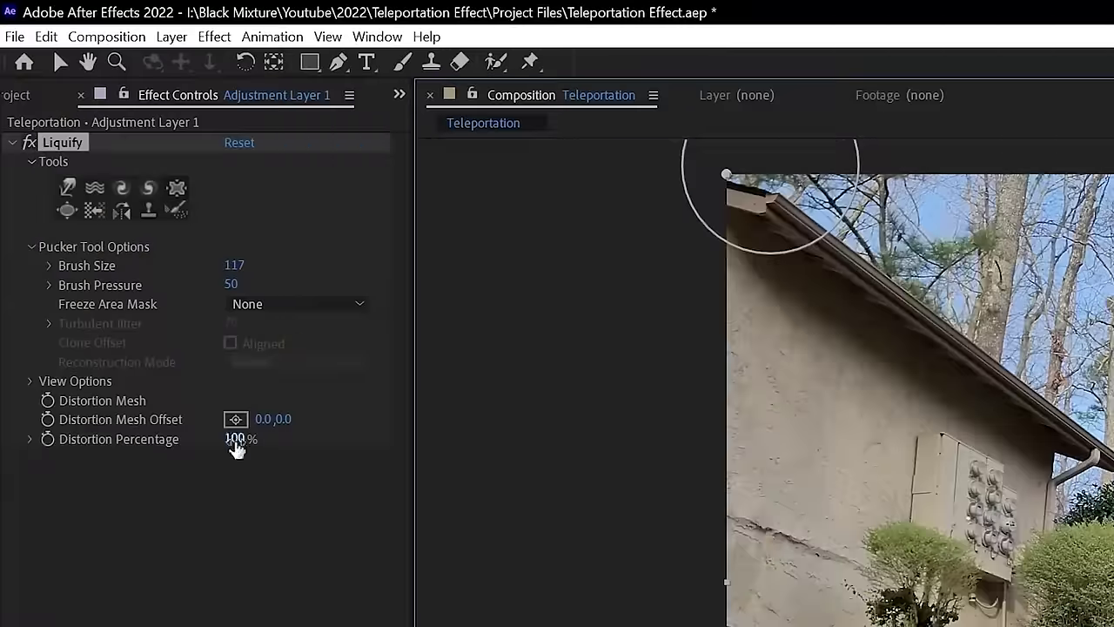
{"action": "mouse_move", "coordinate": [93, 169]}
{"action": "left_mouse_down"}
{"action": "mouse_move", "coordinate": [40, 180]}
{"action": "mouse_move", "coordinate": [120, 170]}
{"action": "left_mouse_up"}
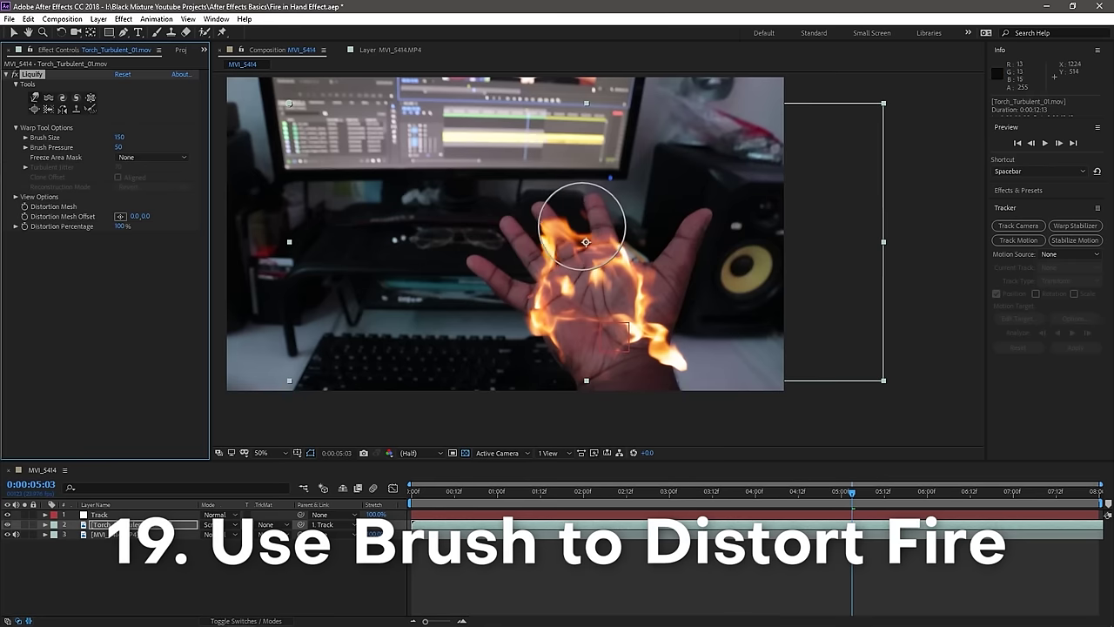
{"action": "left_click_drag", "start_coordinate": [581, 226], "coordinate": [541, 265]}
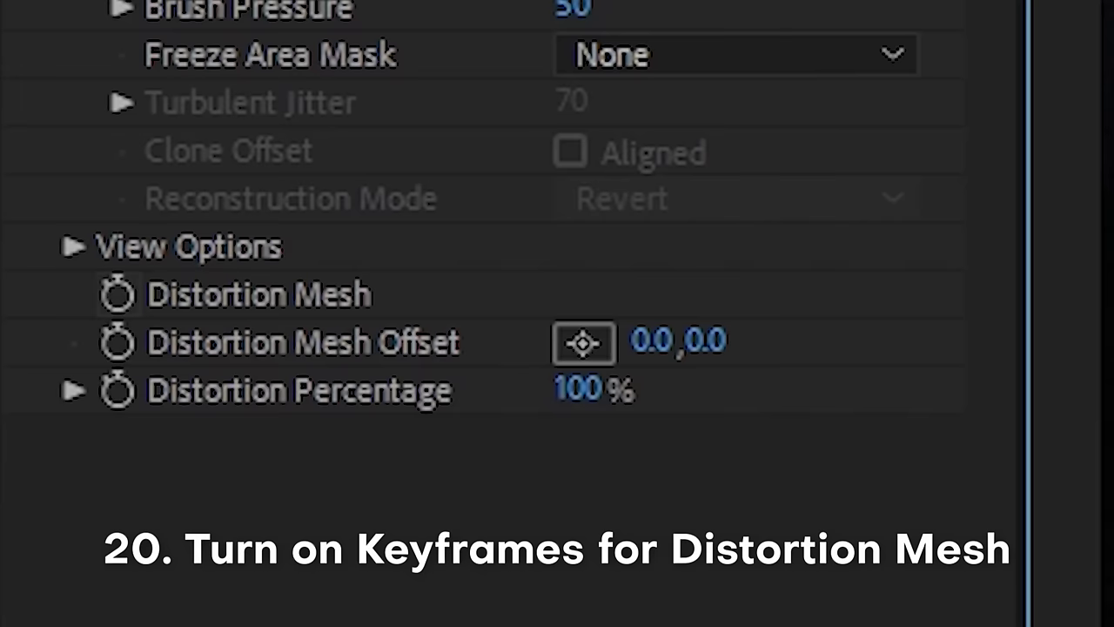
Step: Keyframe the Liquify Distortion Mesh and reshape the torch fire on the hand at a later frame
{"action": "left_click", "coordinate": [24, 206]}
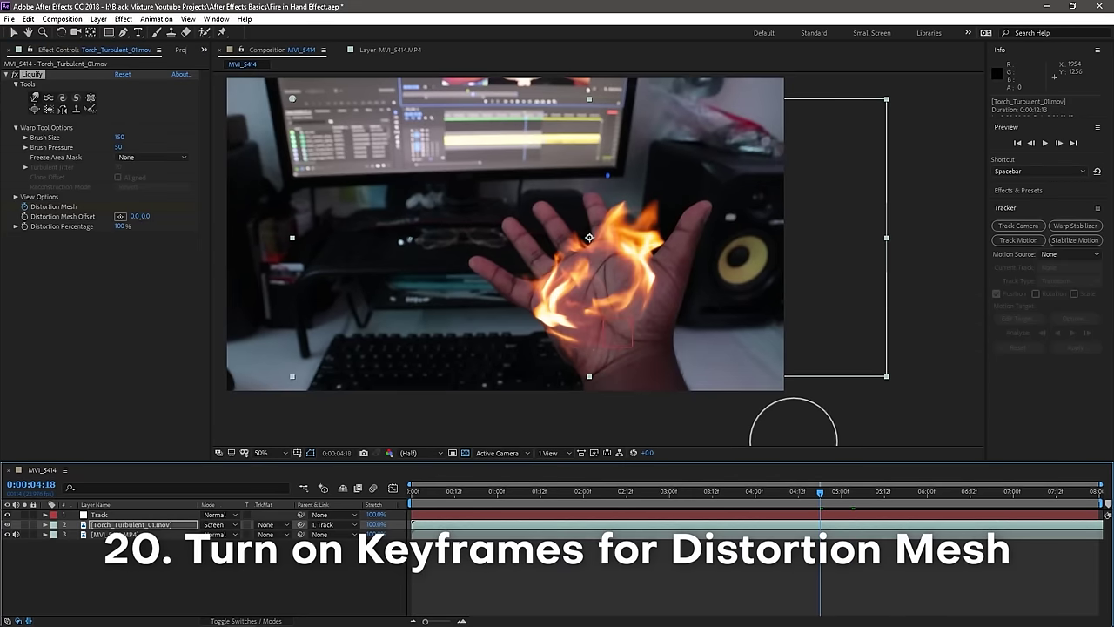
{"action": "key", "text": "Page_Up"}
{"action": "key", "text": "Page_Up"}
{"action": "key", "text": "Page_Up"}
{"action": "key", "text": "Page_Up"}
{"action": "key", "text": "Page_Up"}
{"action": "key", "text": "Page_Up"}
{"action": "key", "text": "Page_Up"}
{"action": "key", "text": "Page_Up"}
{"action": "key", "text": "Page_Up"}
{"action": "key", "text": "Page_Up"}
{"action": "key", "text": "Page_Up"}
{"action": "key", "text": "Page_Up"}
{"action": "key", "text": "Page_Up"}
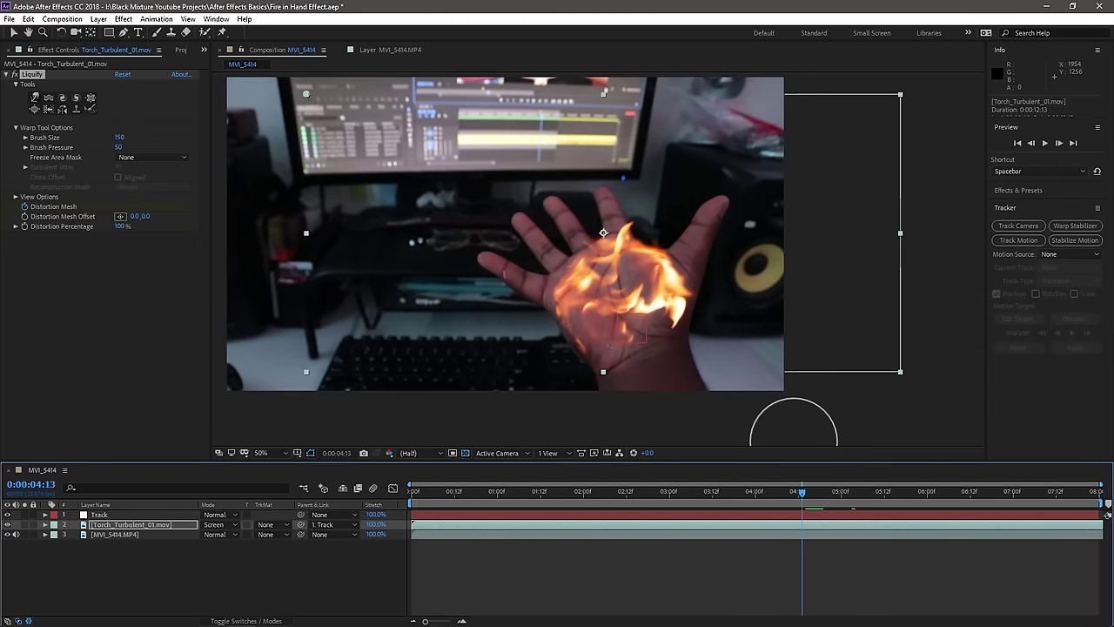
{"action": "key", "text": "Page_Down"}
{"action": "key", "text": "Page_Down"}
{"action": "key", "text": "Page_Down"}
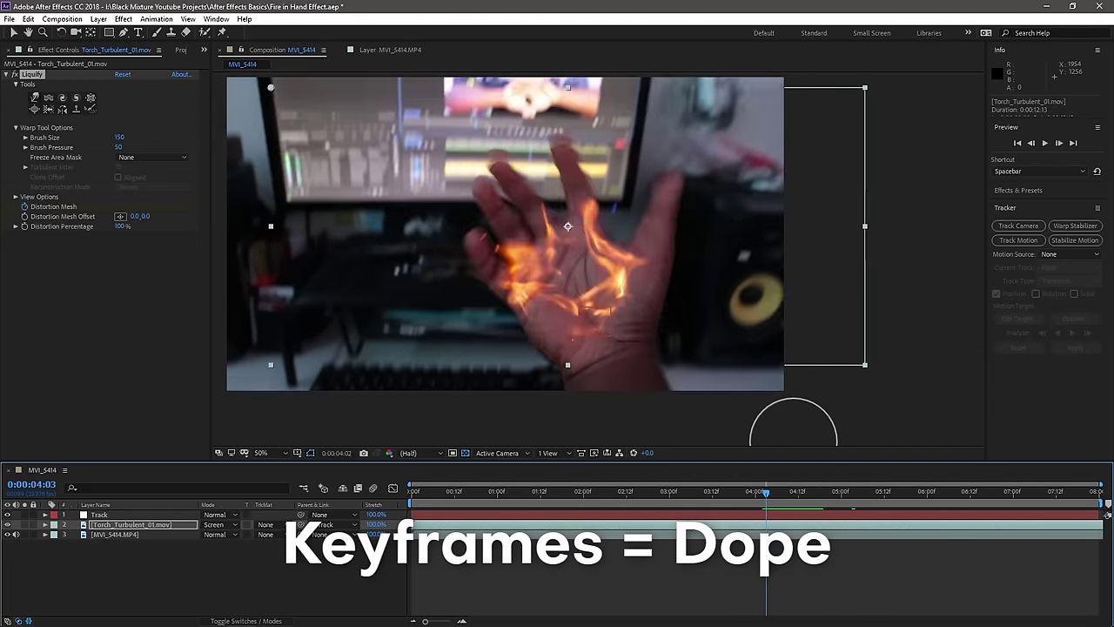
{"action": "key", "text": "Page_Down"}
{"action": "key", "text": "Page_Down"}
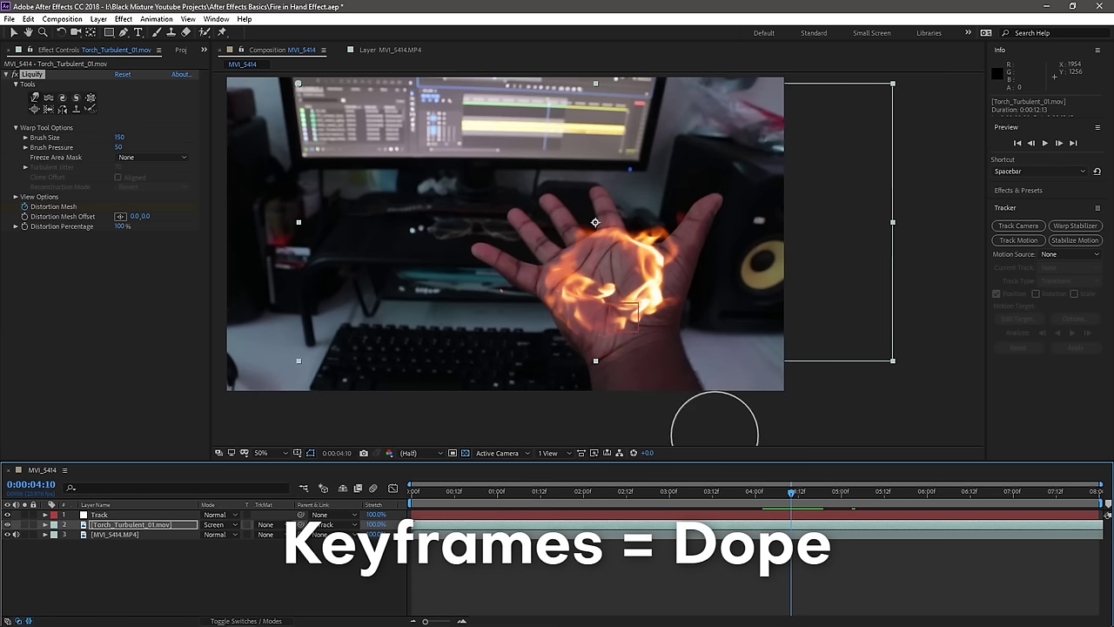
{"action": "left_click", "coordinate": [557, 275]}
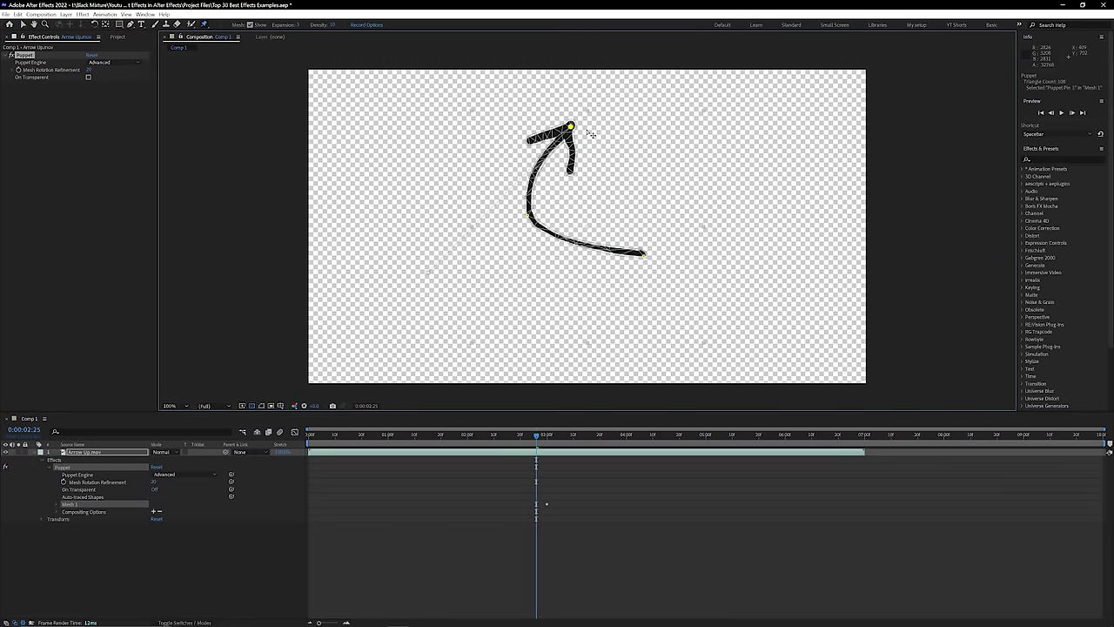
Step: Place puppet pins on the arrow and keyframe the tip bending and curling upward
{"action": "left_click_drag", "start_coordinate": [625, 131], "coordinate": [577, 141]}
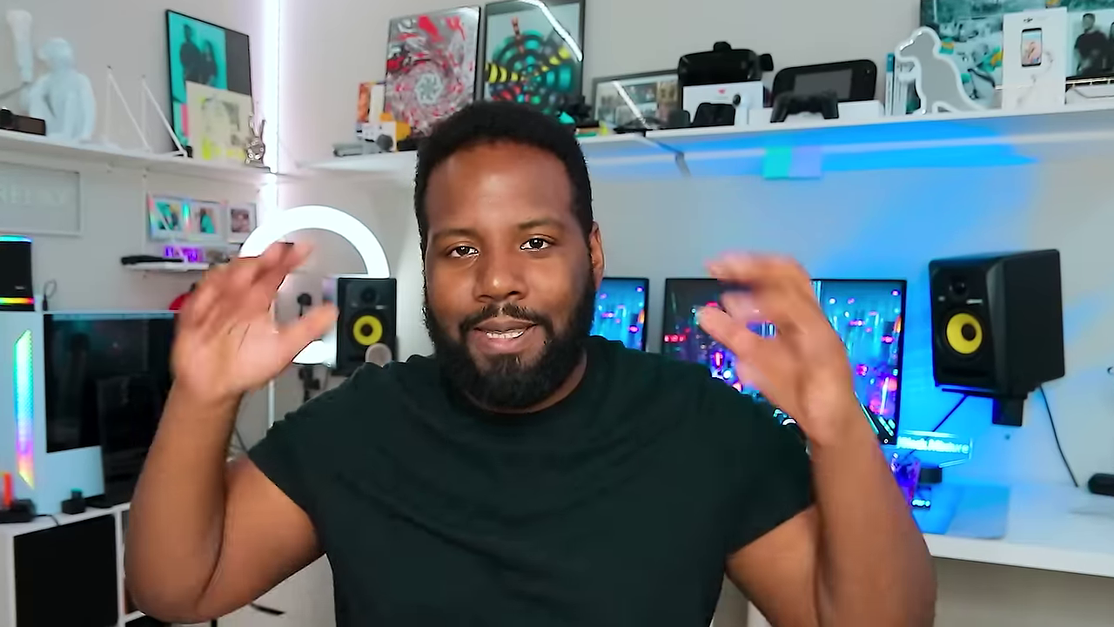
{"action": "left_click", "coordinate": [326, 70]}
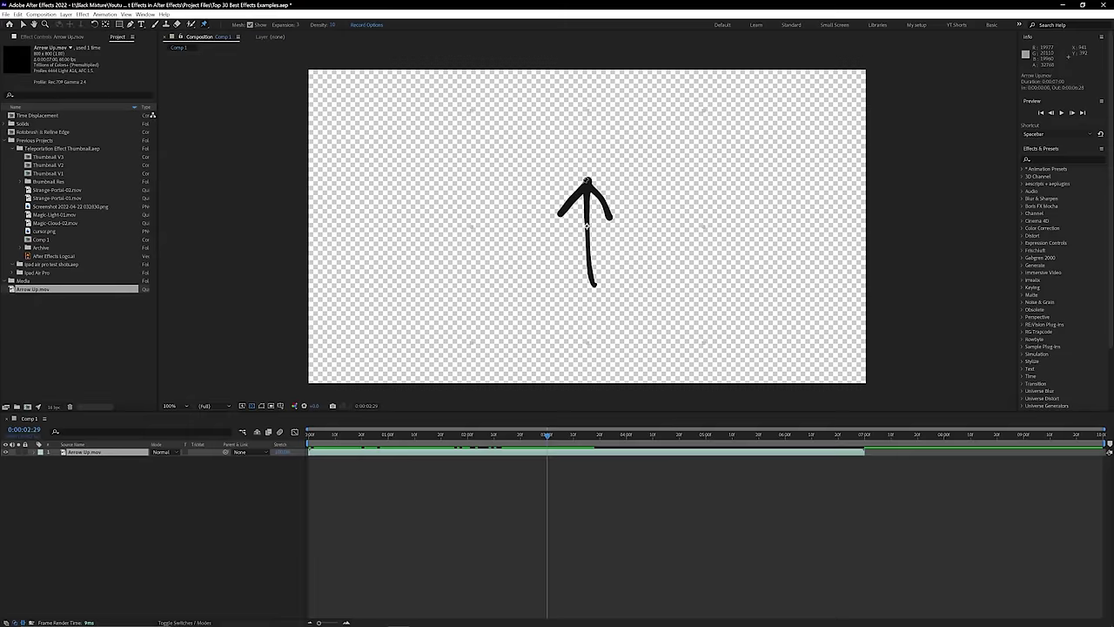
{"action": "left_click", "coordinate": [588, 183]}
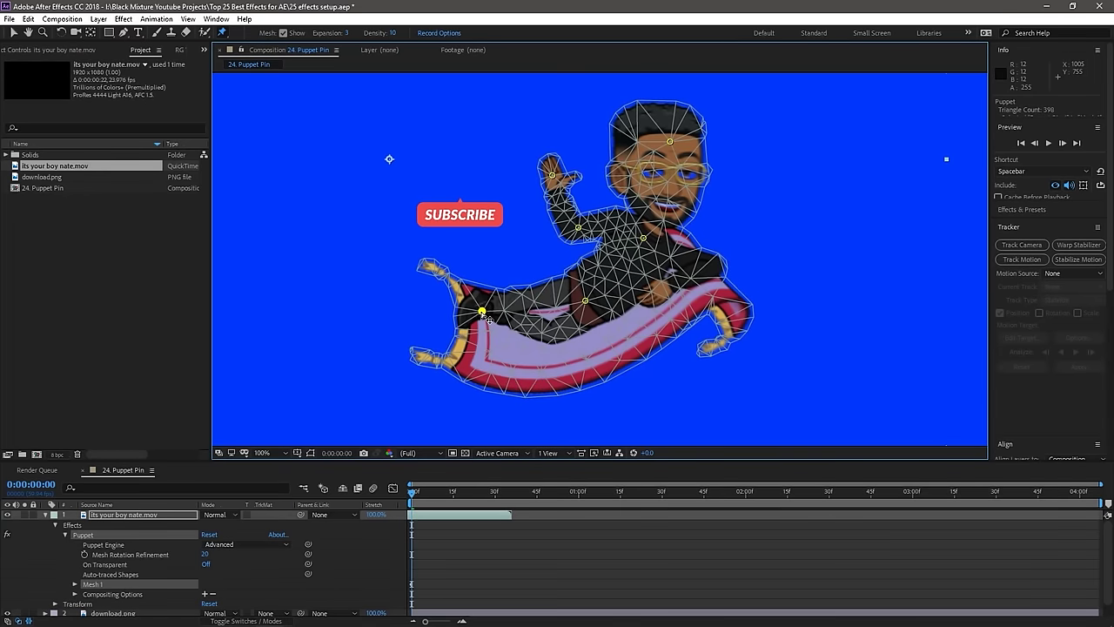
{"action": "left_click_drag", "start_coordinate": [496, 330], "coordinate": [505, 345]}
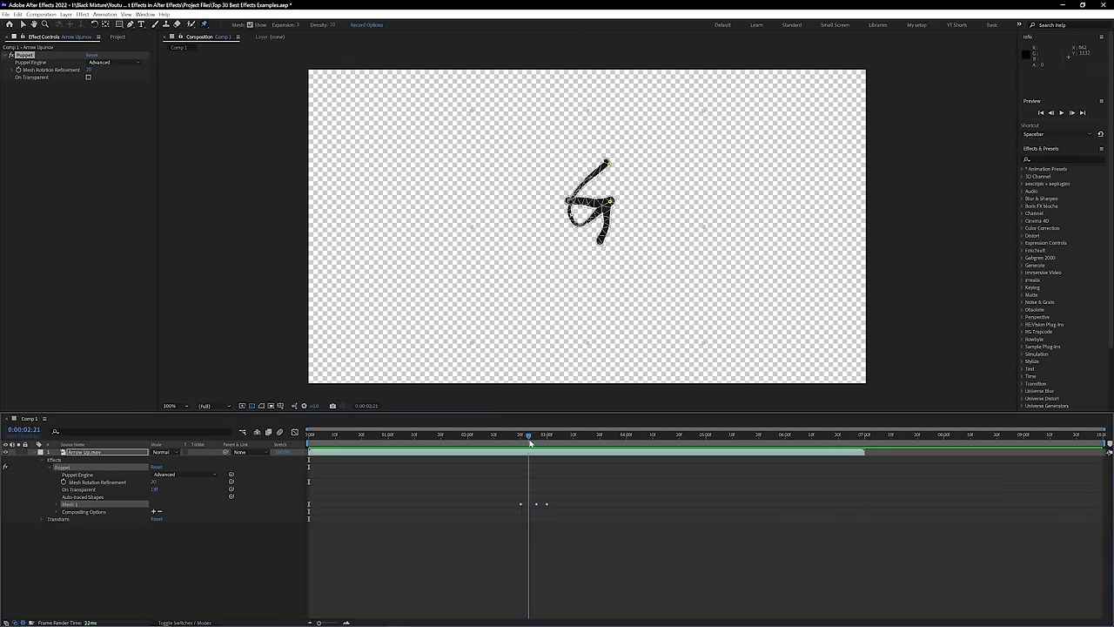
{"action": "left_click_drag", "start_coordinate": [554, 440], "coordinate": [549, 440]}
{"action": "left_click_drag", "start_coordinate": [426, 271], "coordinate": [537, 129]}
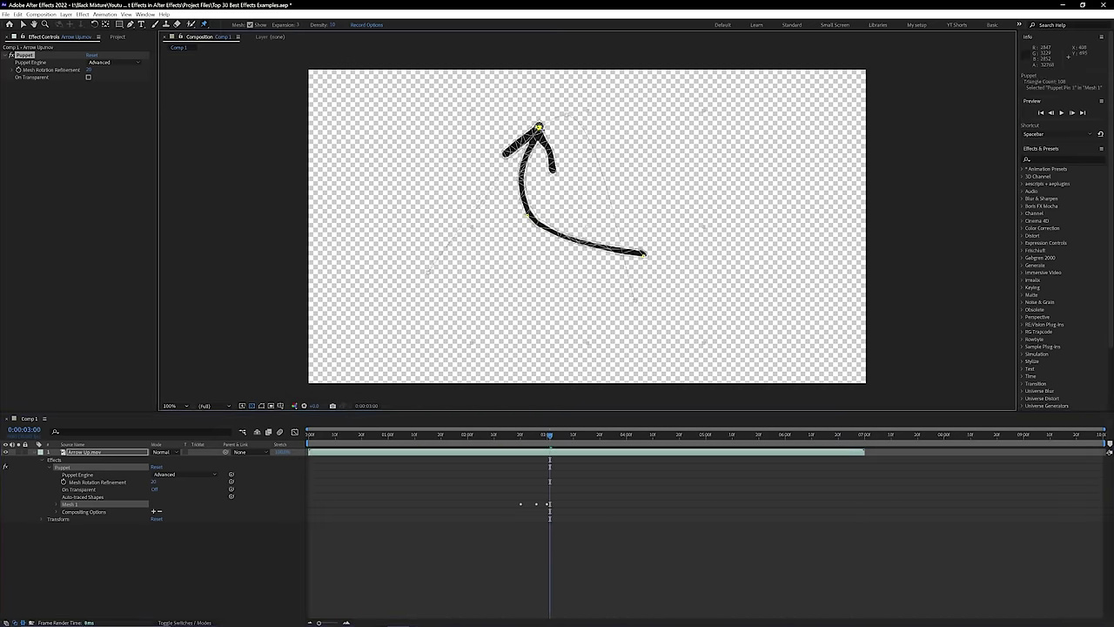
{"action": "left_click", "coordinate": [56, 508]}
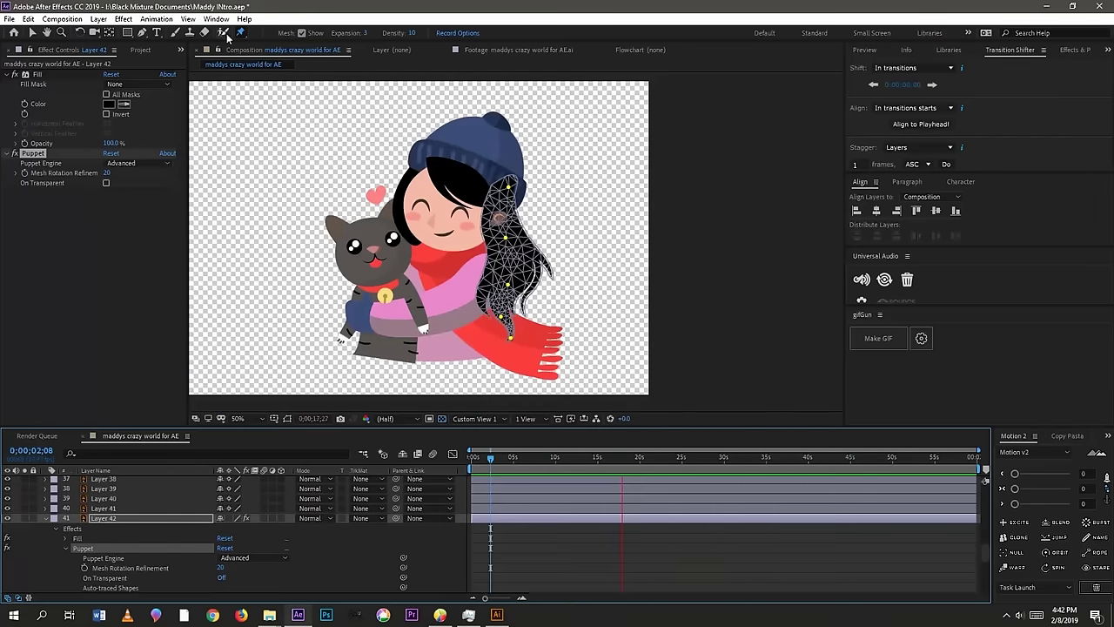
Step: Run the autosway script to add sway and a control layer to the hair pins
{"action": "left_click", "coordinate": [216, 19]}
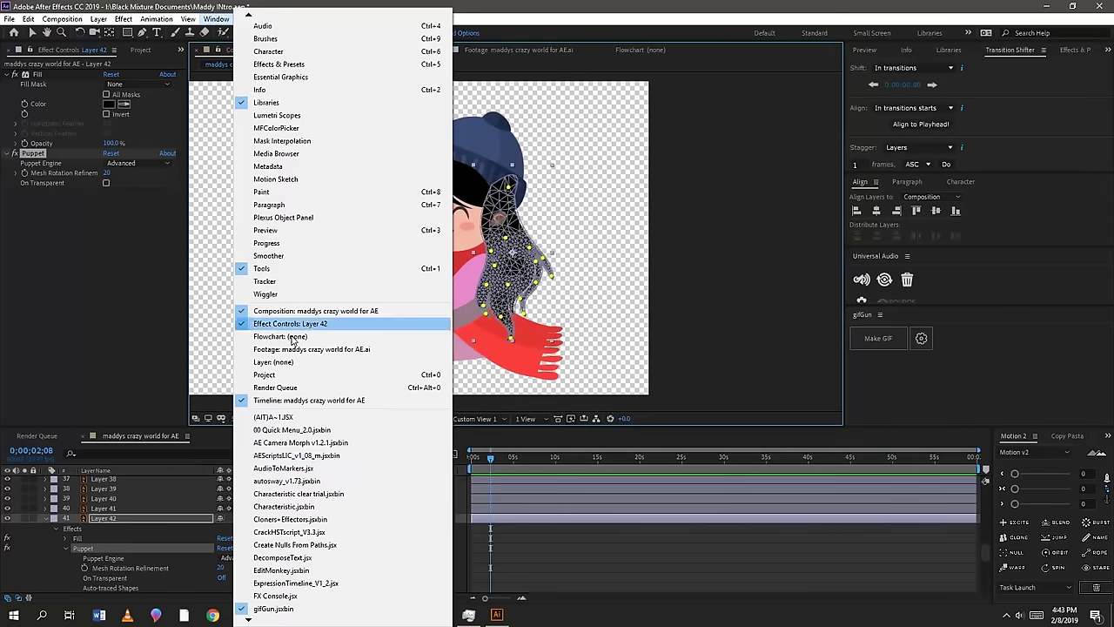
{"action": "left_click", "coordinate": [287, 482]}
{"action": "left_click", "coordinate": [246, 167]}
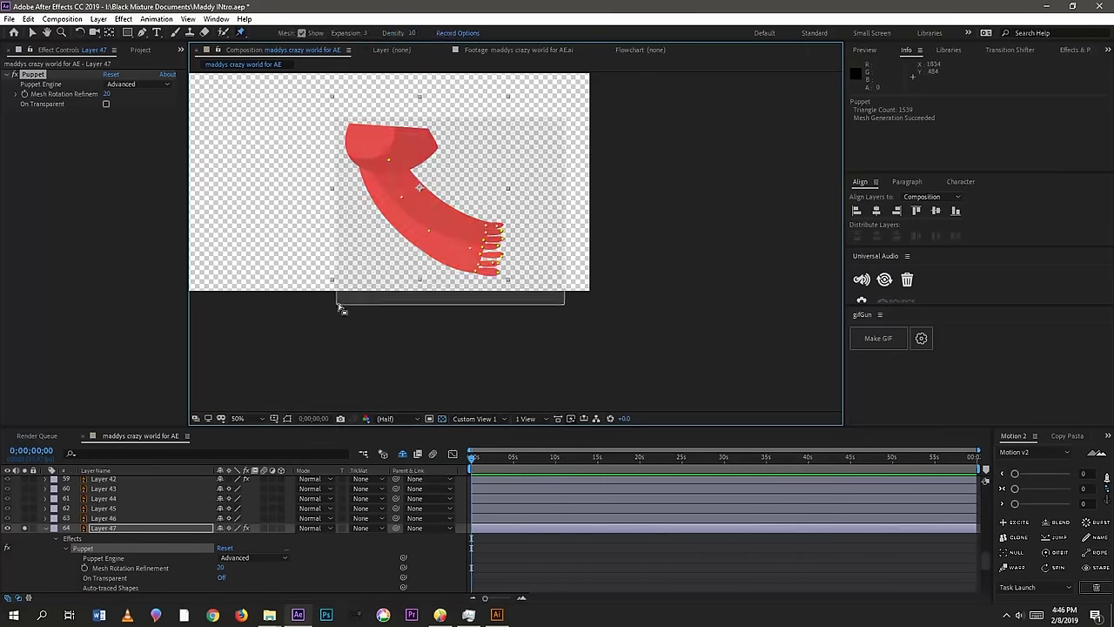
{"action": "left_click", "coordinate": [216, 18]}
{"action": "left_click", "coordinate": [417, 485]}
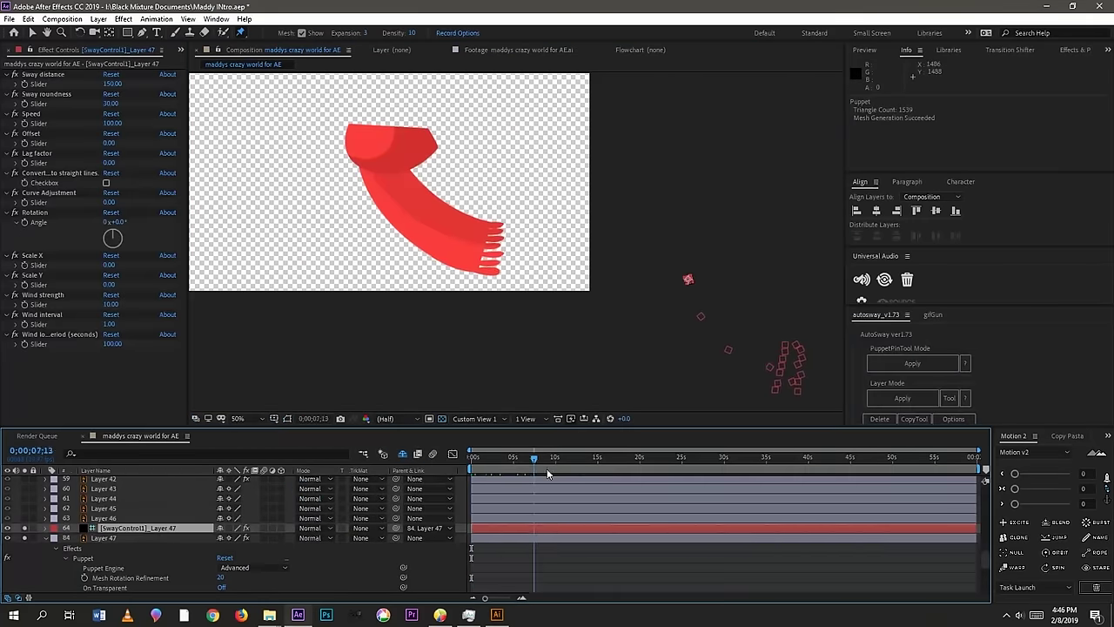
Step: Set the sway Lag factor to 200, preview the hair, and bend the arrowhead again
{"action": "left_click", "coordinate": [112, 163]}
{"action": "type", "text": "200"}
{"action": "key", "text": "Return"}
{"action": "key", "text": "space"}
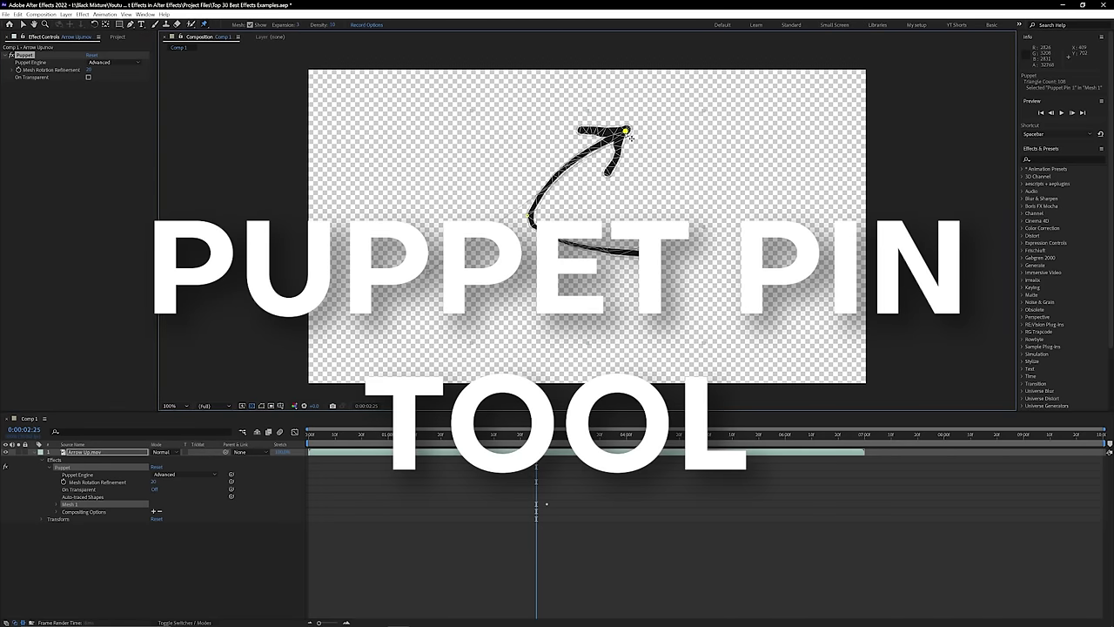
{"action": "left_click_drag", "start_coordinate": [630, 137], "coordinate": [592, 147]}
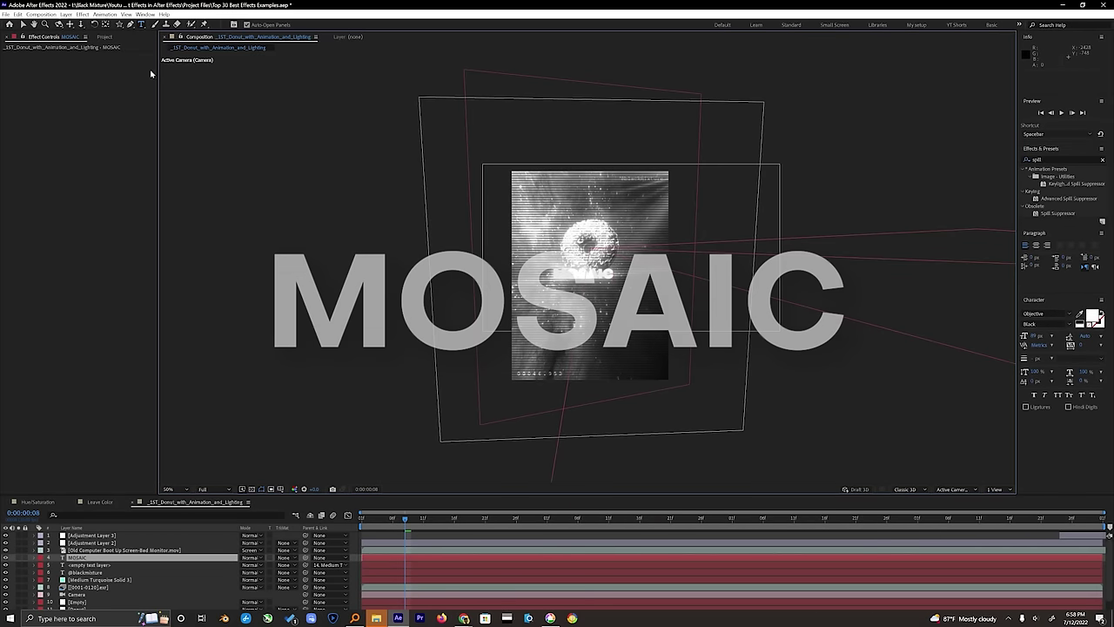
Step: Apply Stylize > Mosaic to the MOSAIC text layer and raise Horizontal Blocks to 250
{"action": "left_click", "coordinate": [19, 26]}
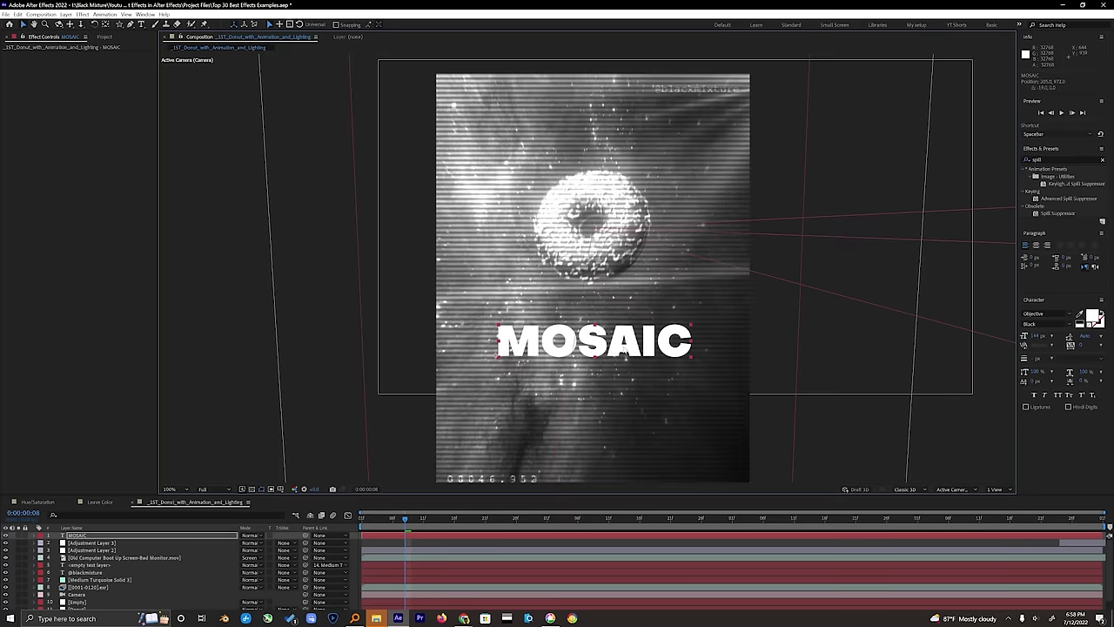
{"action": "right_click", "coordinate": [131, 535]}
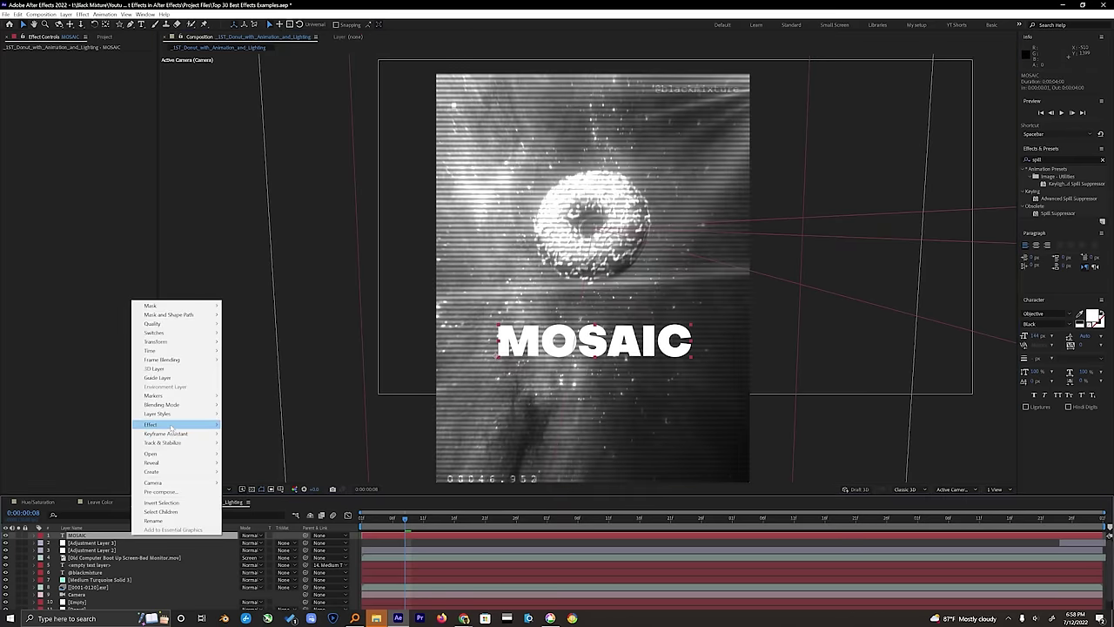
{"action": "mouse_move", "coordinate": [170, 427]}
{"action": "mouse_move", "coordinate": [265, 275]}
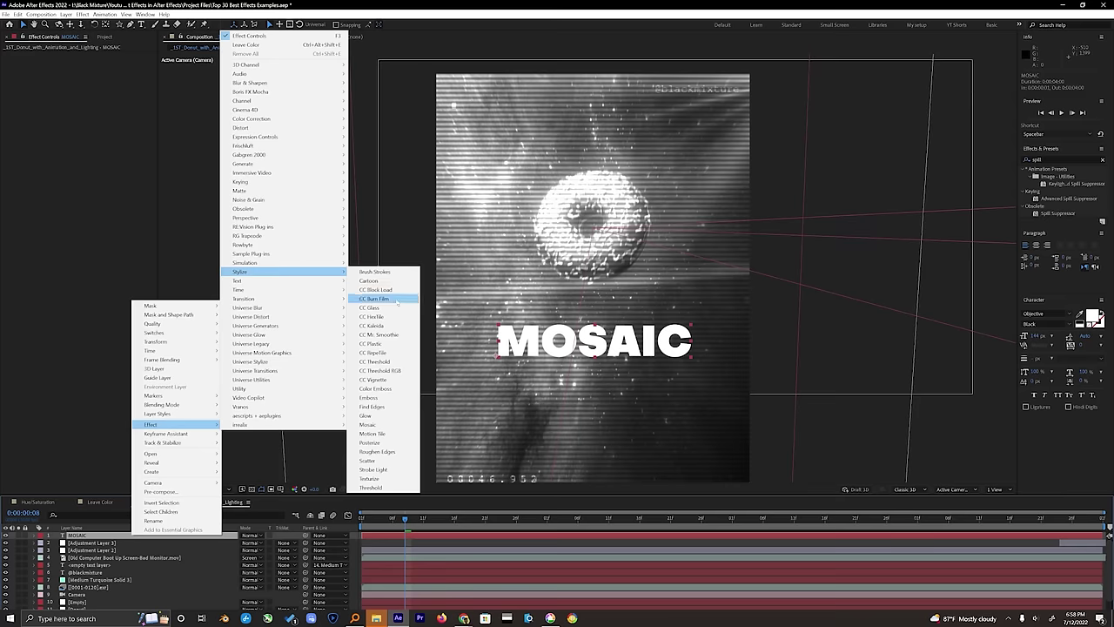
{"action": "left_click", "coordinate": [385, 425]}
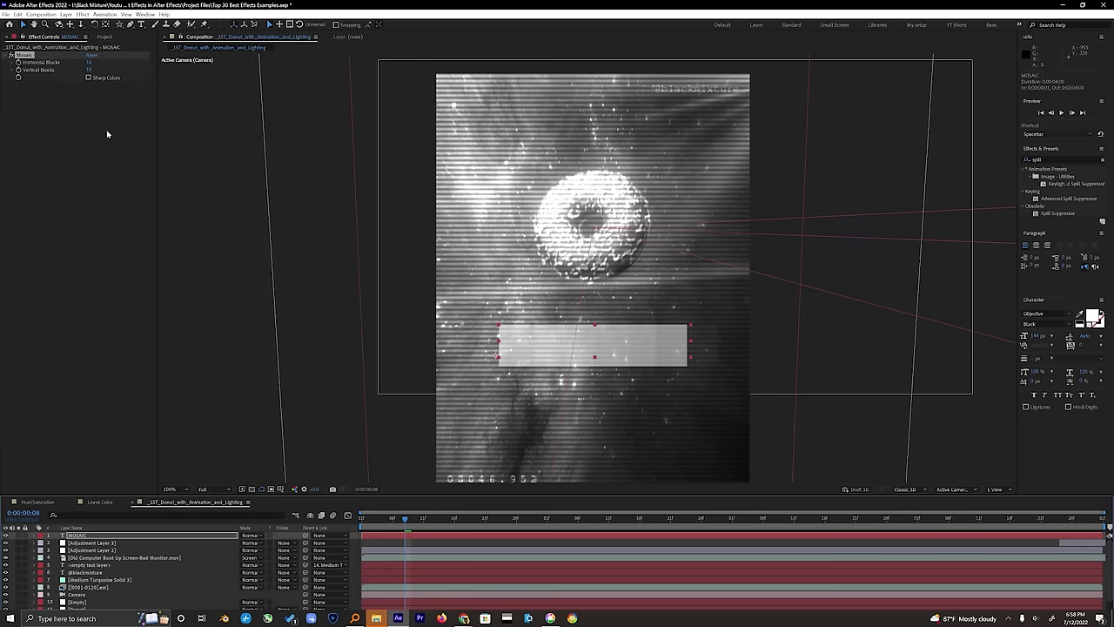
{"action": "left_click_drag", "start_coordinate": [89, 63], "coordinate": [134, 63]}
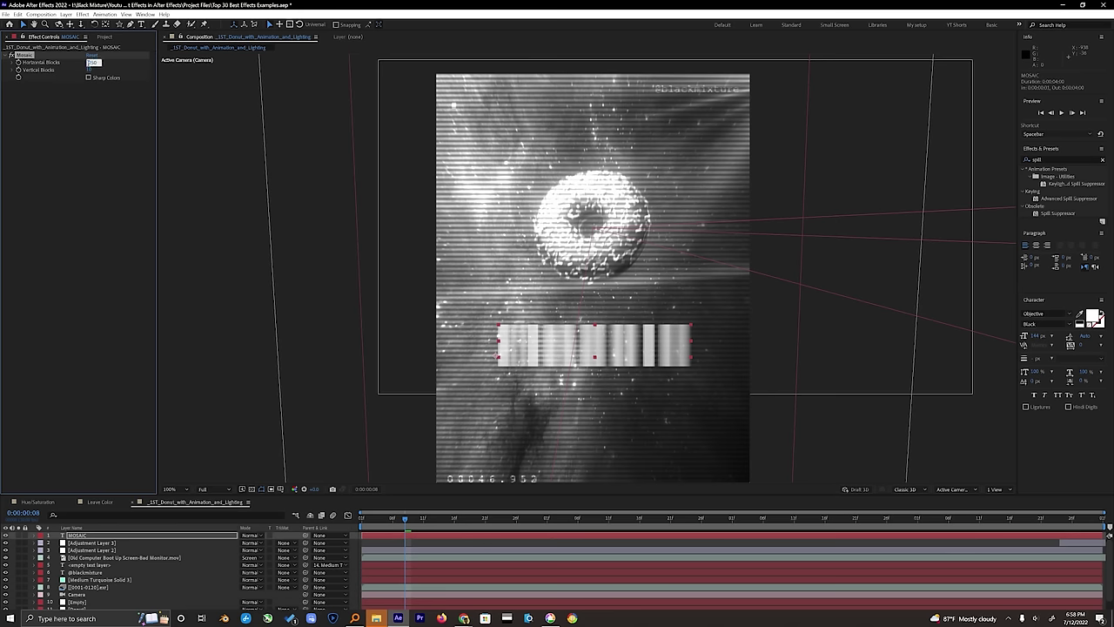
Step: Remove and restore the Mosaic to compare the clean text, then enable Sharp Colors
{"action": "key", "text": "Delete"}
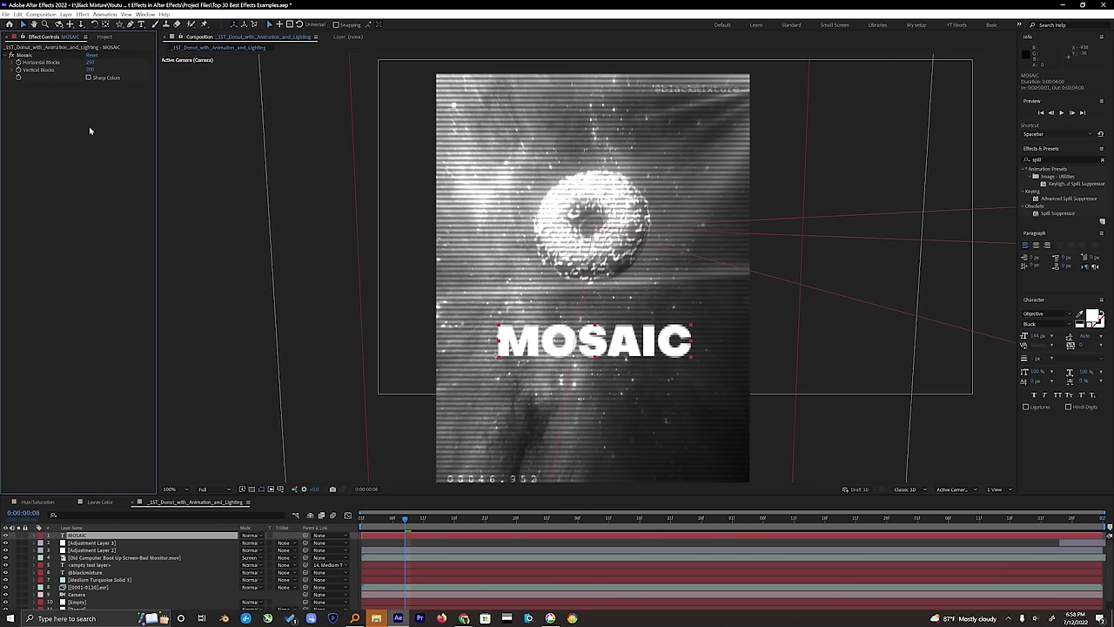
{"action": "left_click", "coordinate": [369, 311]}
{"action": "key", "text": "comma"}
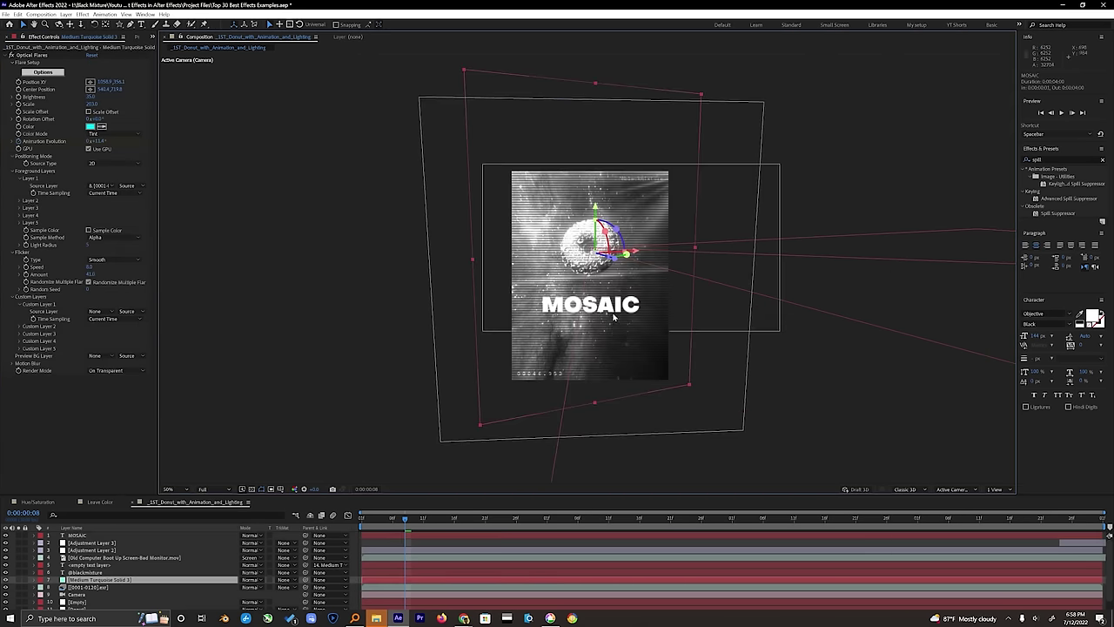
{"action": "key", "text": "ctrl+z"}
{"action": "key", "text": "period"}
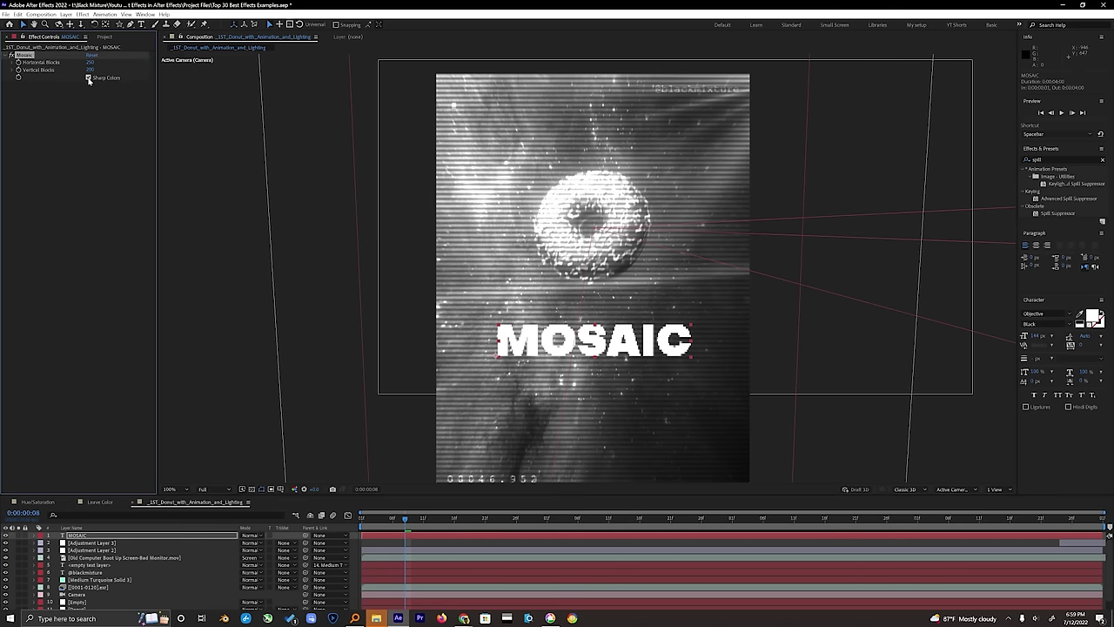
{"action": "left_click", "coordinate": [88, 77]}
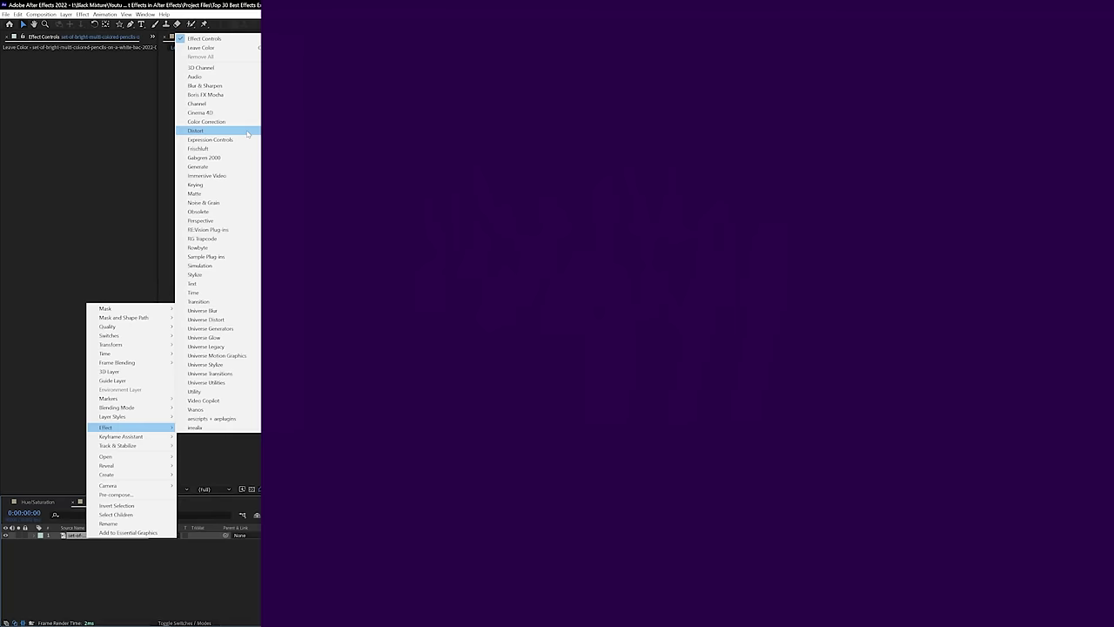
Step: Apply Leave Color to the coloured-pencils footage and set Color To Leave to orange-brown
{"action": "mouse_move", "coordinate": [218, 121]}
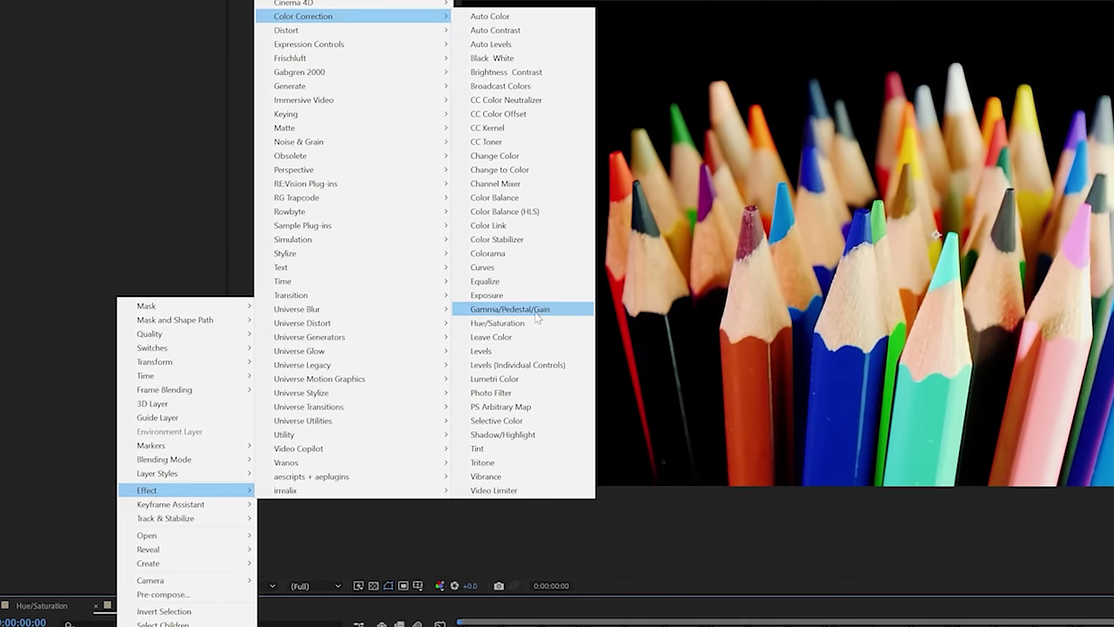
{"action": "left_click", "coordinate": [498, 337]}
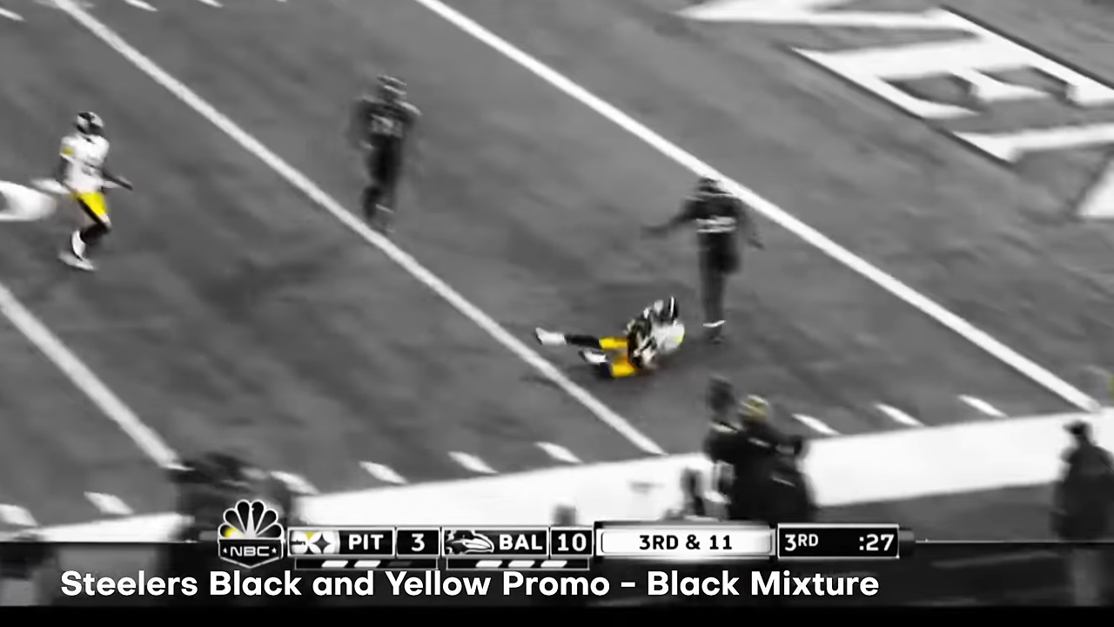
{"action": "mouse_move", "coordinate": [849, 616]}
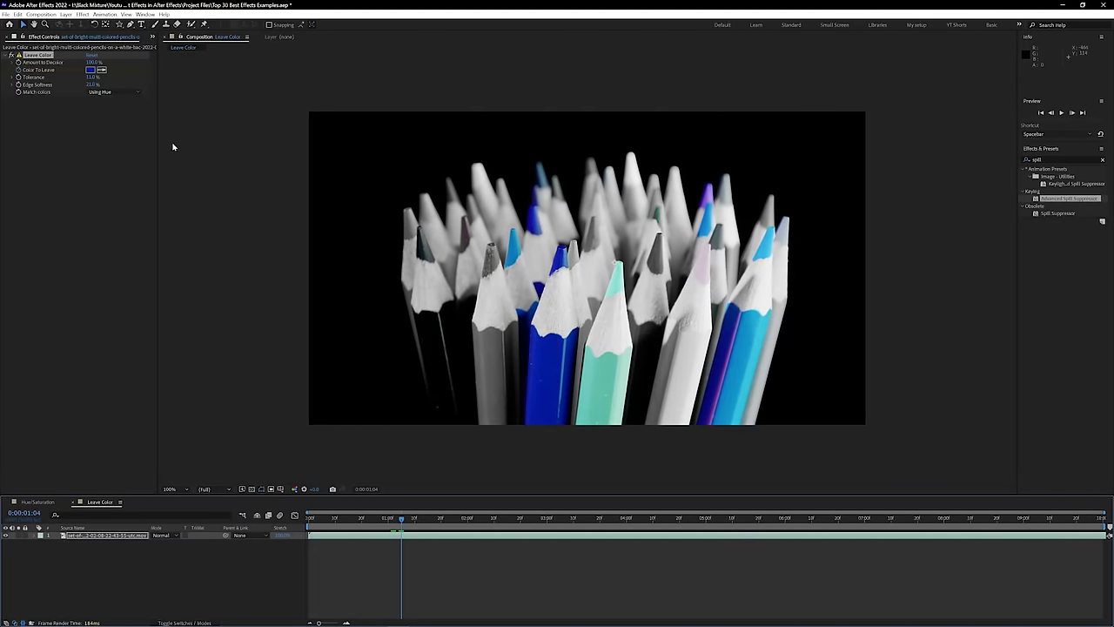
{"action": "left_click", "coordinate": [92, 70]}
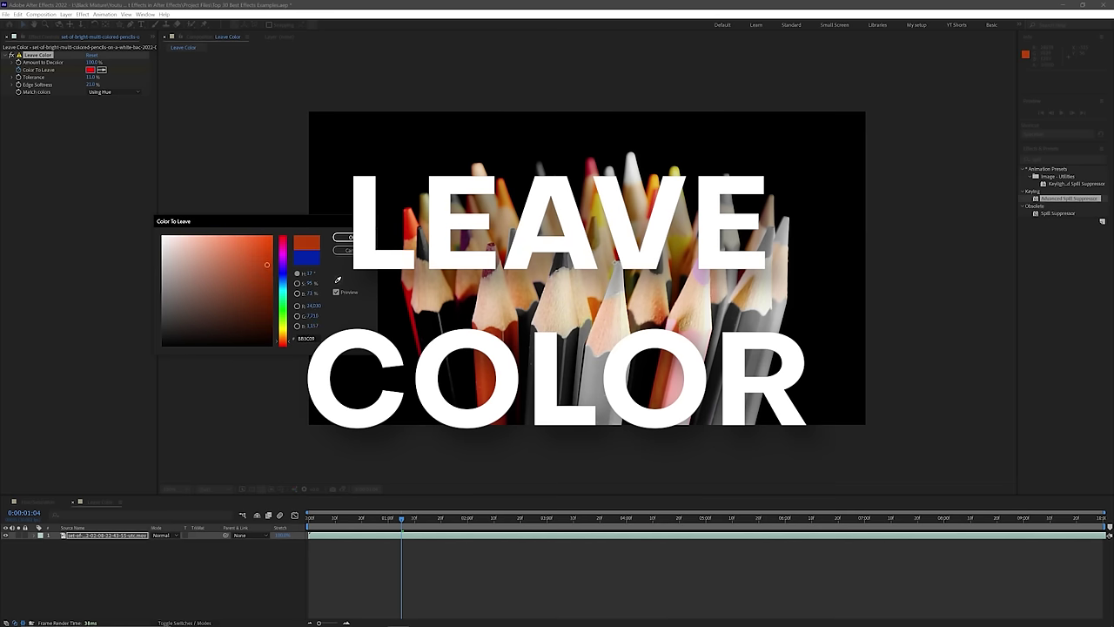
{"action": "left_click", "coordinate": [344, 237]}
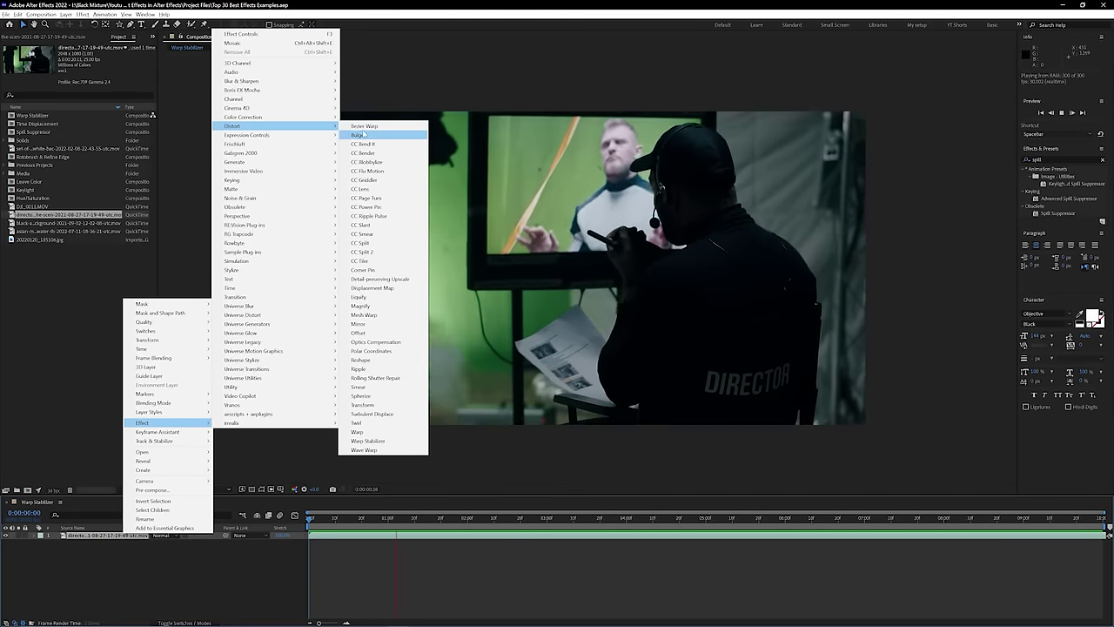
Step: Apply Warp Stabilizer to the director footage, then to the backstage film-set clip
{"action": "left_click", "coordinate": [367, 440]}
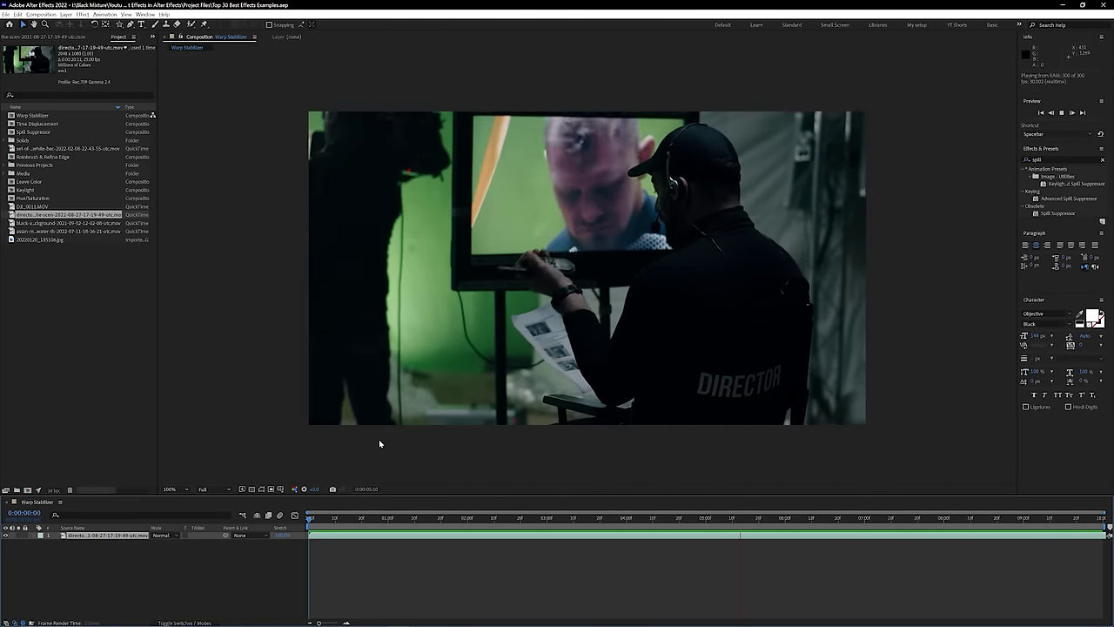
{"action": "left_click", "coordinate": [68, 37]}
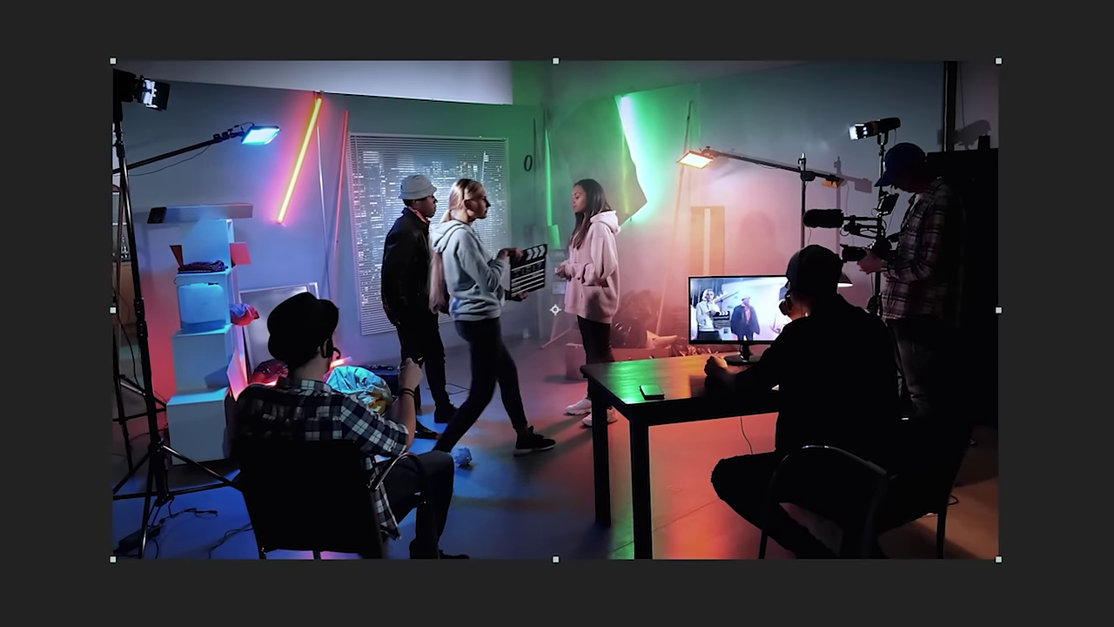
{"action": "right_click", "coordinate": [210, 371]}
{"action": "mouse_move", "coordinate": [272, 563]}
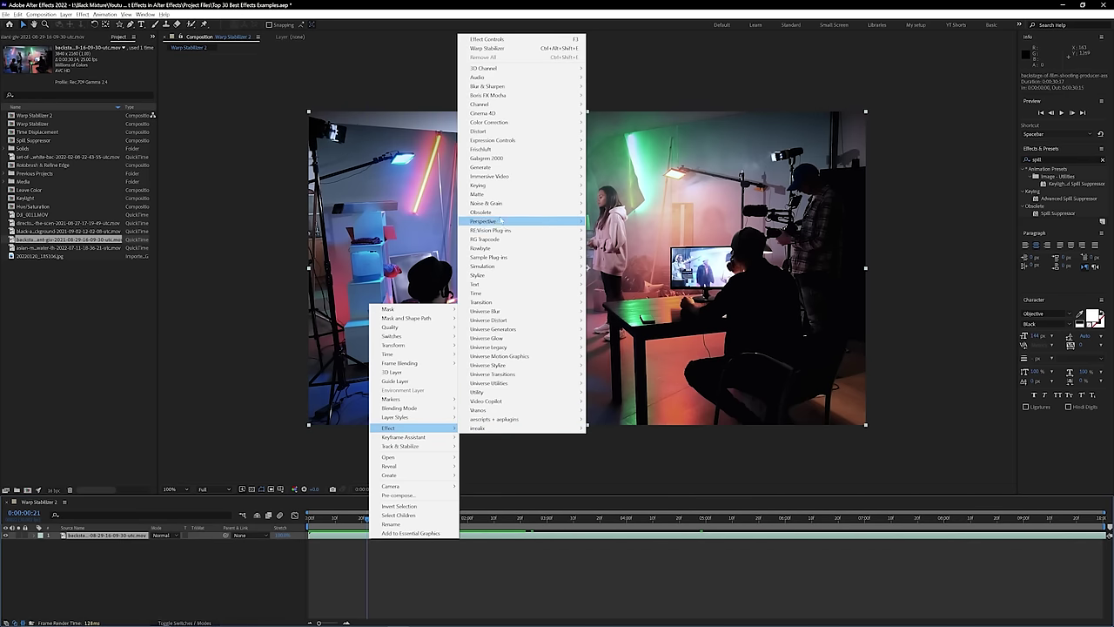
{"action": "left_click", "coordinate": [634, 447]}
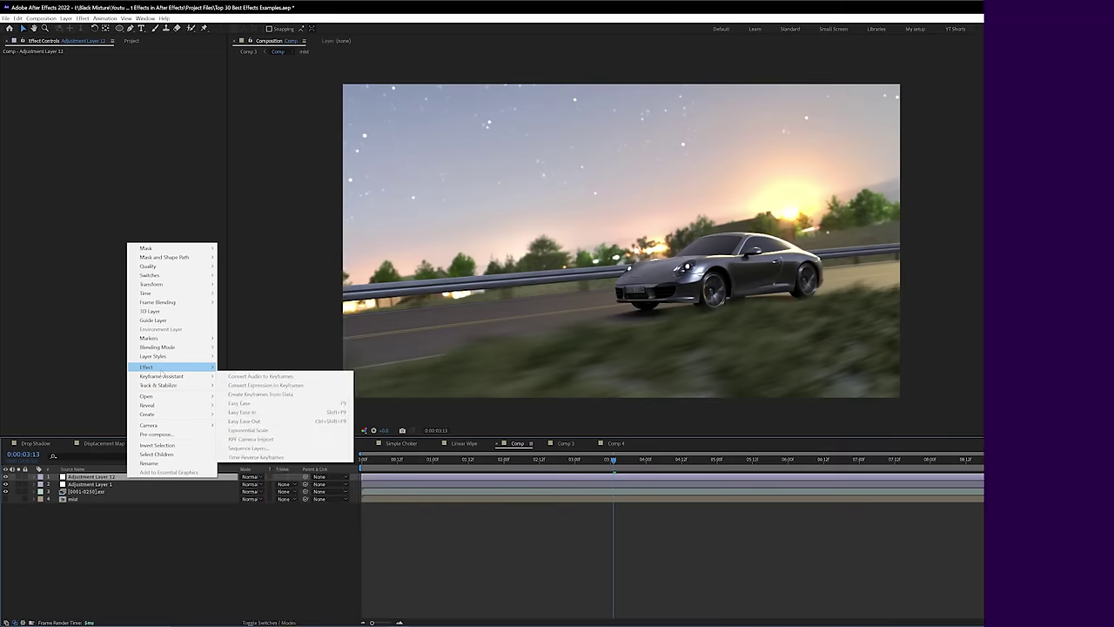
Step: Apply CC Vignette to the adjustment layer and lower its Amount to -81
{"action": "mouse_move", "coordinate": [208, 376]}
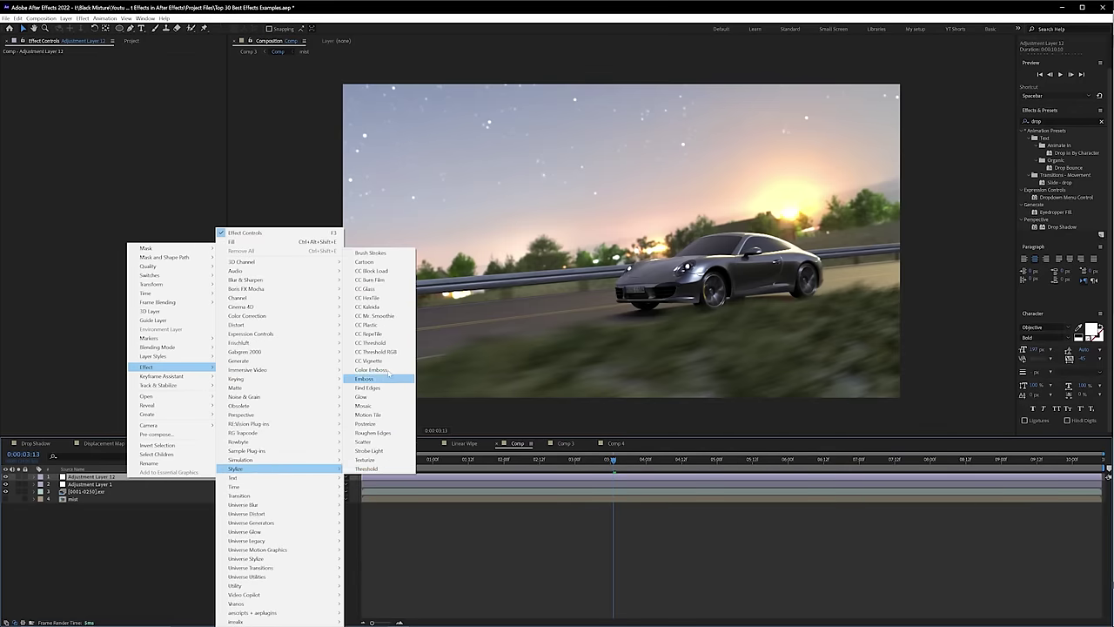
{"action": "left_click", "coordinate": [384, 361]}
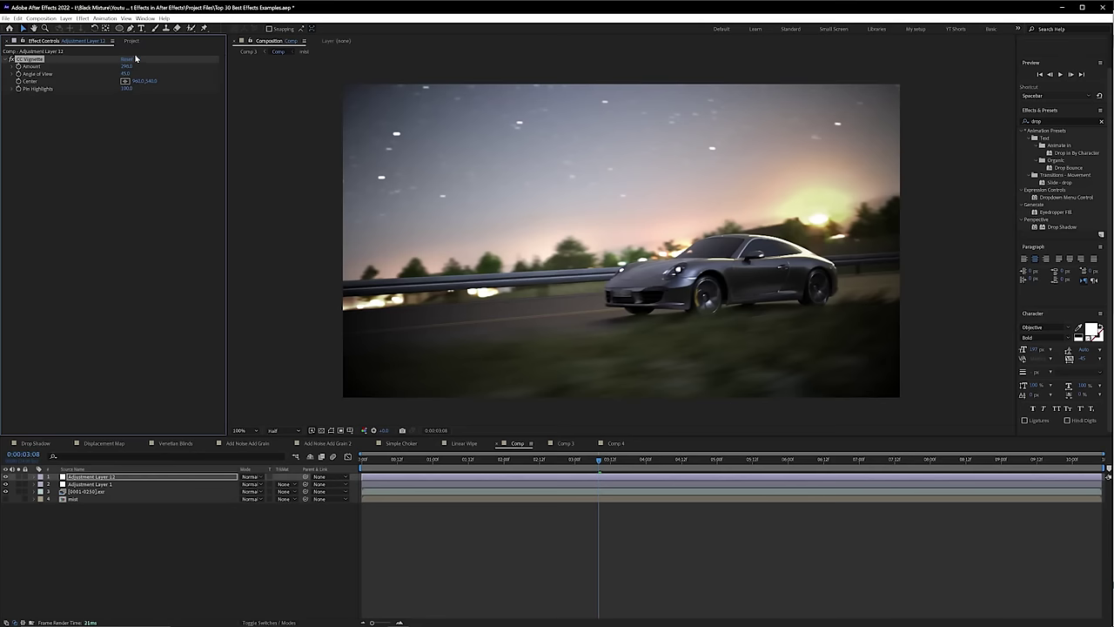
{"action": "left_click_drag", "start_coordinate": [128, 67], "coordinate": [1, 128]}
Step: Toggle CC Vignette off and on to compare the car shot, also at 0:00:05:03
{"action": "left_click", "coordinate": [12, 58]}
{"action": "left_click", "coordinate": [11, 58]}
{"action": "left_click_drag", "start_coordinate": [646, 458], "coordinate": [713, 467]}
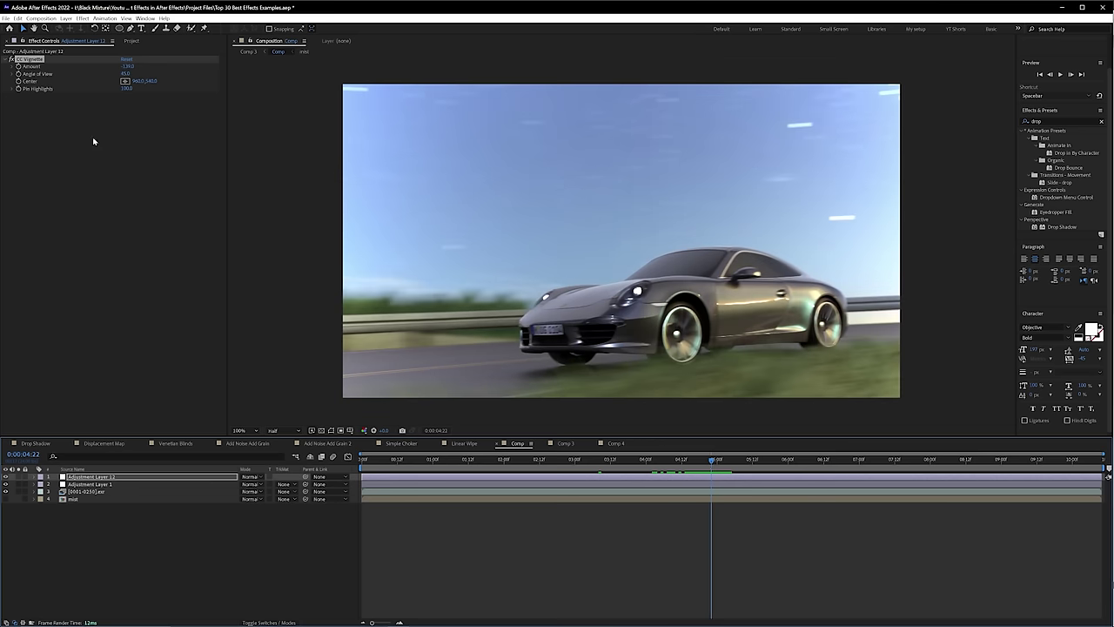
{"action": "left_click", "coordinate": [11, 58]}
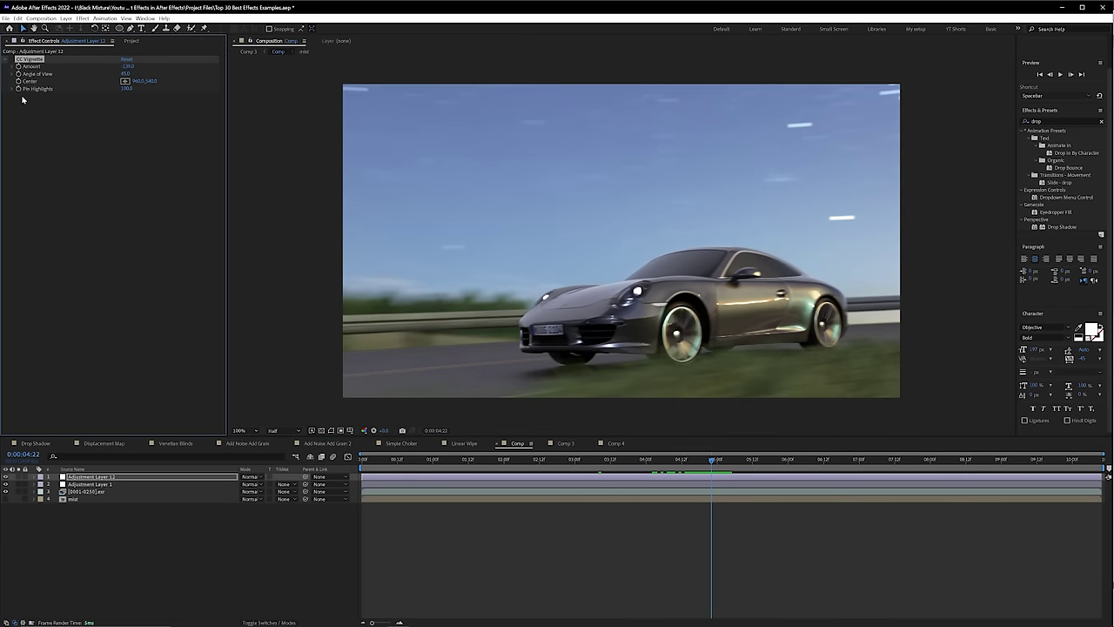
{"action": "right_click", "coordinate": [169, 531]}
Step: Create a new black solid layer
{"action": "mouse_move", "coordinate": [187, 436]}
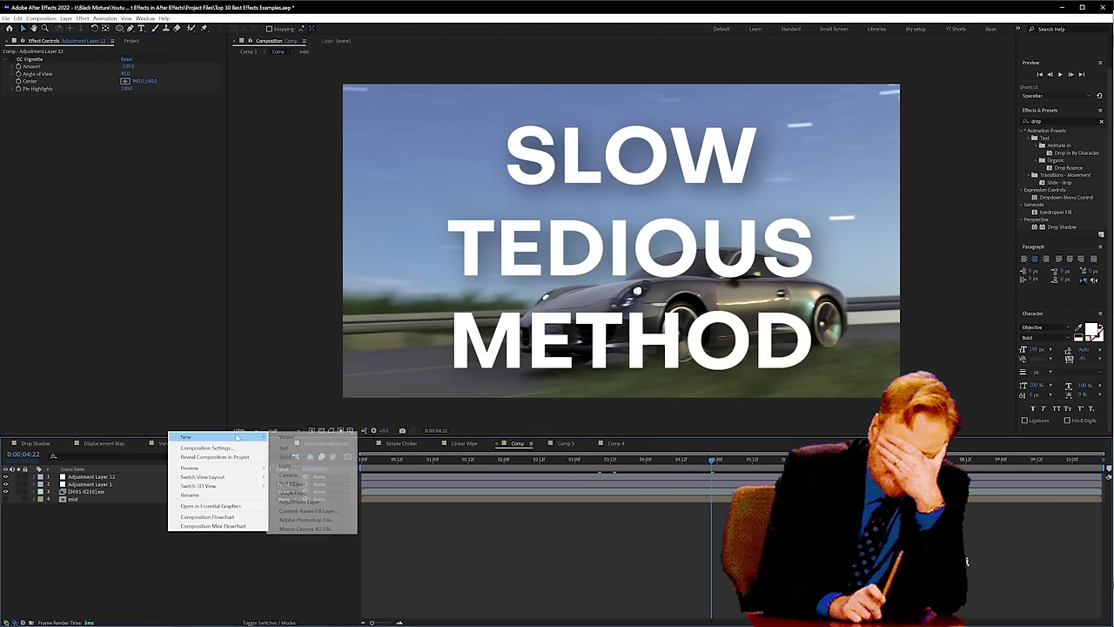
{"action": "left_click", "coordinate": [286, 456]}
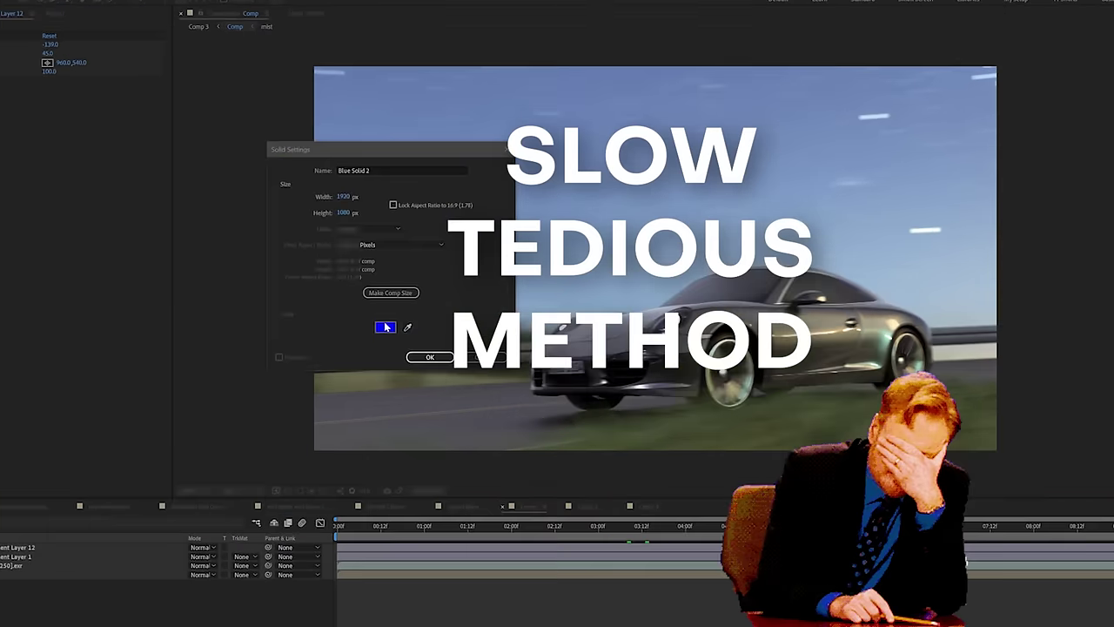
{"action": "left_click", "coordinate": [400, 297]}
{"action": "left_click", "coordinate": [294, 275]}
{"action": "left_click", "coordinate": [425, 405]}
Step: Give the solid a subtracted ellipse mask with 537 px feather and 164 px expansion
{"action": "double_click", "coordinate": [174, 15]}
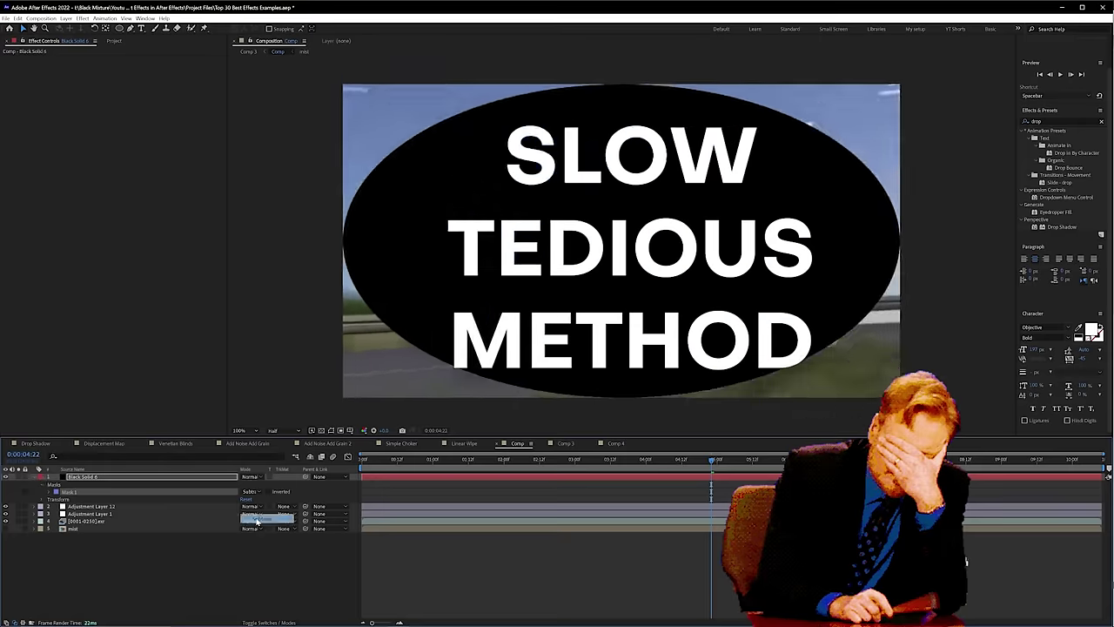
{"action": "left_click", "coordinate": [253, 491]}
{"action": "left_click", "coordinate": [252, 505]}
{"action": "left_click", "coordinate": [57, 491]}
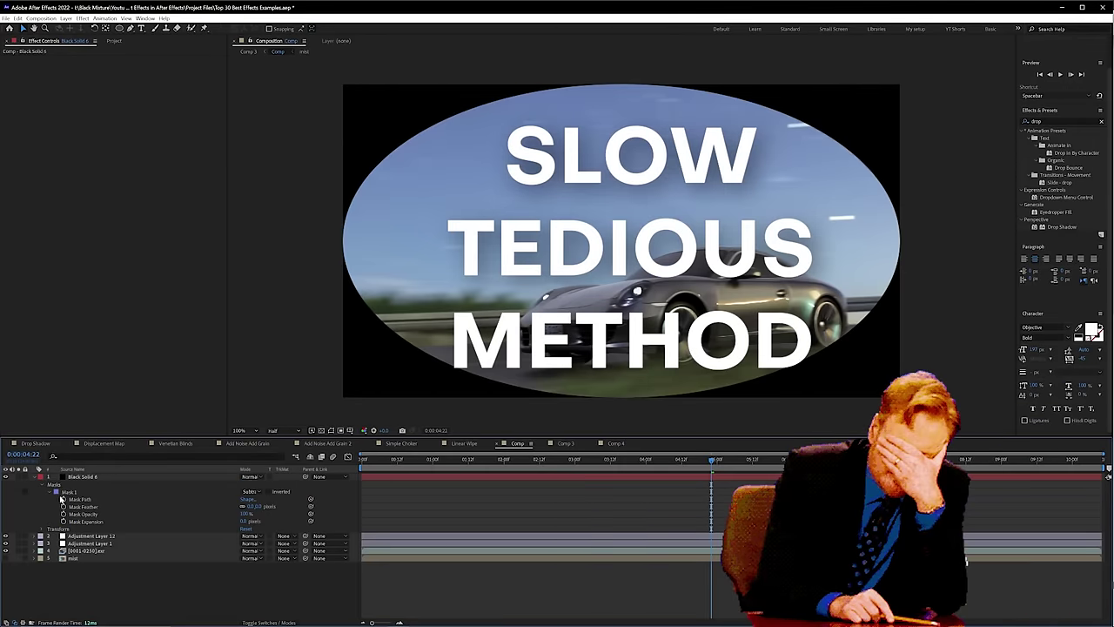
{"action": "left_click_drag", "start_coordinate": [281, 505], "coordinate": [396, 511]}
{"action": "left_click_drag", "start_coordinate": [243, 523], "coordinate": [490, 348]}
{"action": "key", "text": "comma"}
{"action": "key", "text": "comma"}
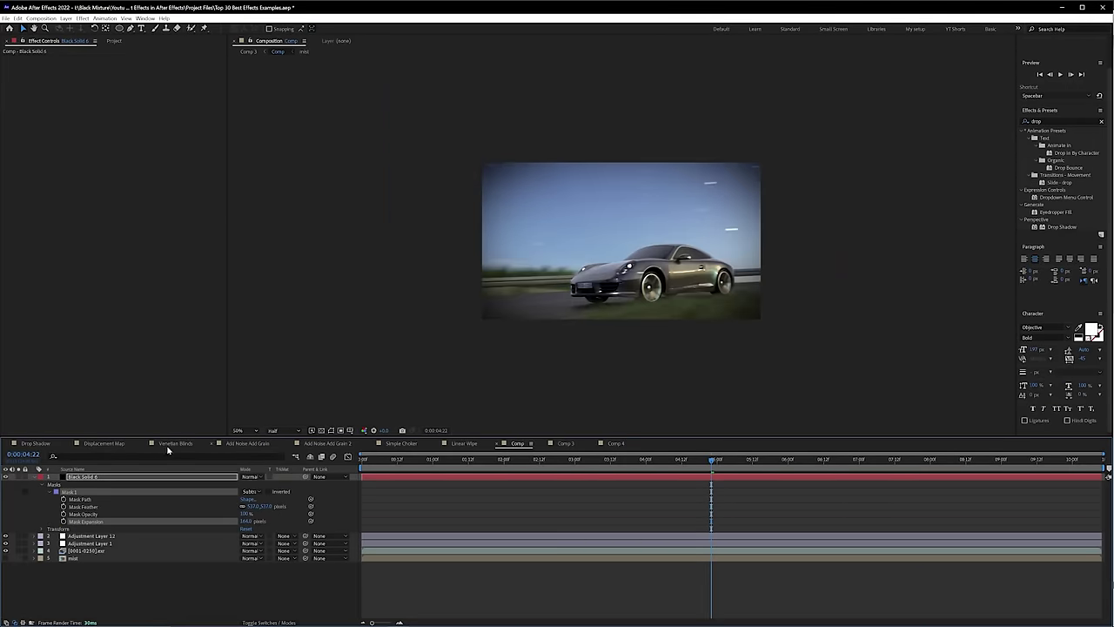
Step: Hide the black solid and raise the CC Vignette Amount to 437
{"action": "left_click", "coordinate": [4, 477]}
{"action": "left_click", "coordinate": [87, 536]}
{"action": "left_click_drag", "start_coordinate": [124, 67], "coordinate": [294, 84]}
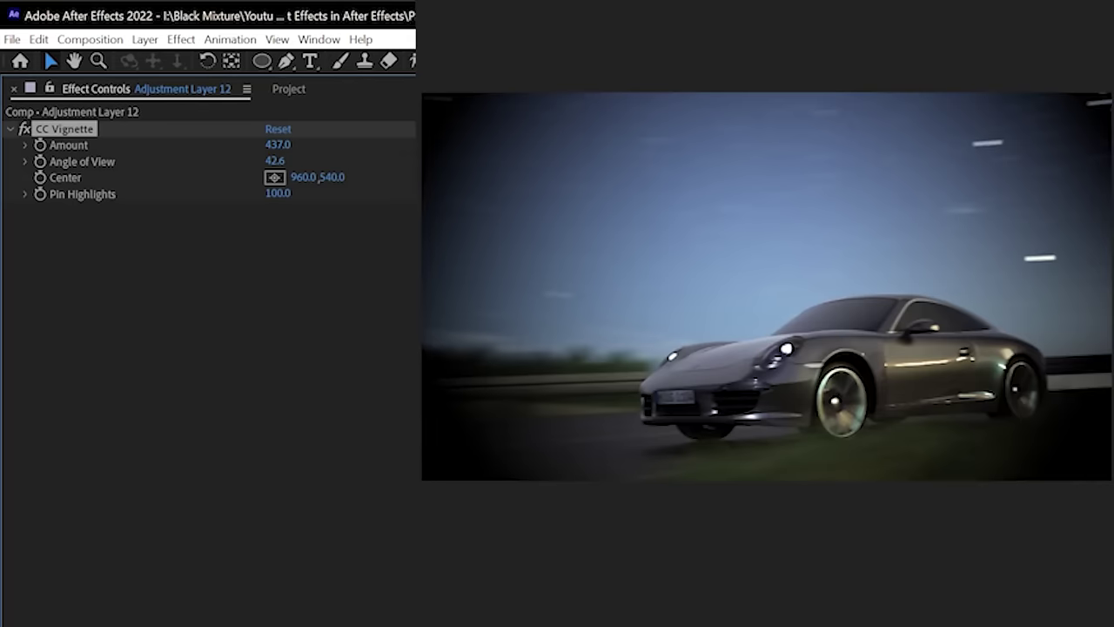
Step: Reduce the CC Vignette Angle of View to about 26, then hide Adjustment Layer 12
{"action": "left_click_drag", "start_coordinate": [207, 165], "coordinate": [105, 163]}
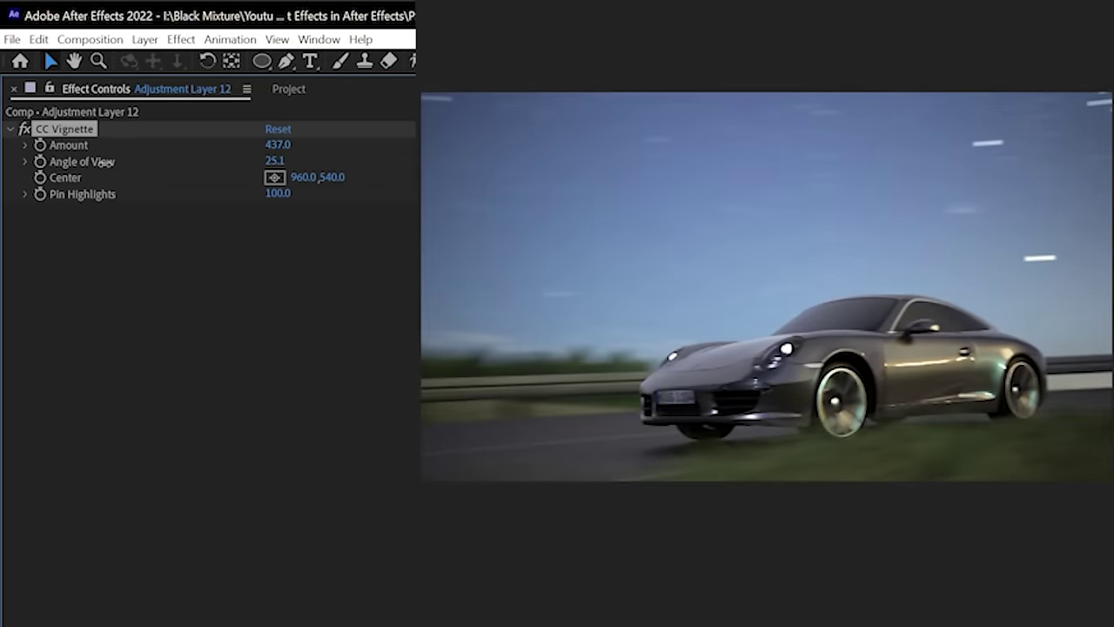
{"action": "key", "text": "ctrl+z"}
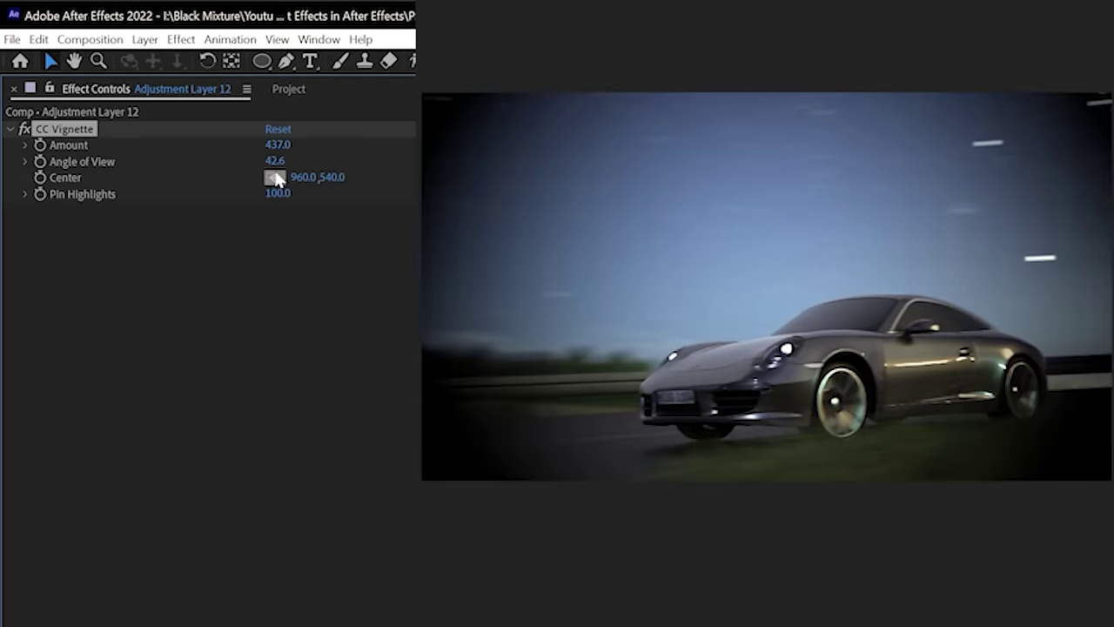
{"action": "left_click_drag", "start_coordinate": [275, 163], "coordinate": [188, 163]}
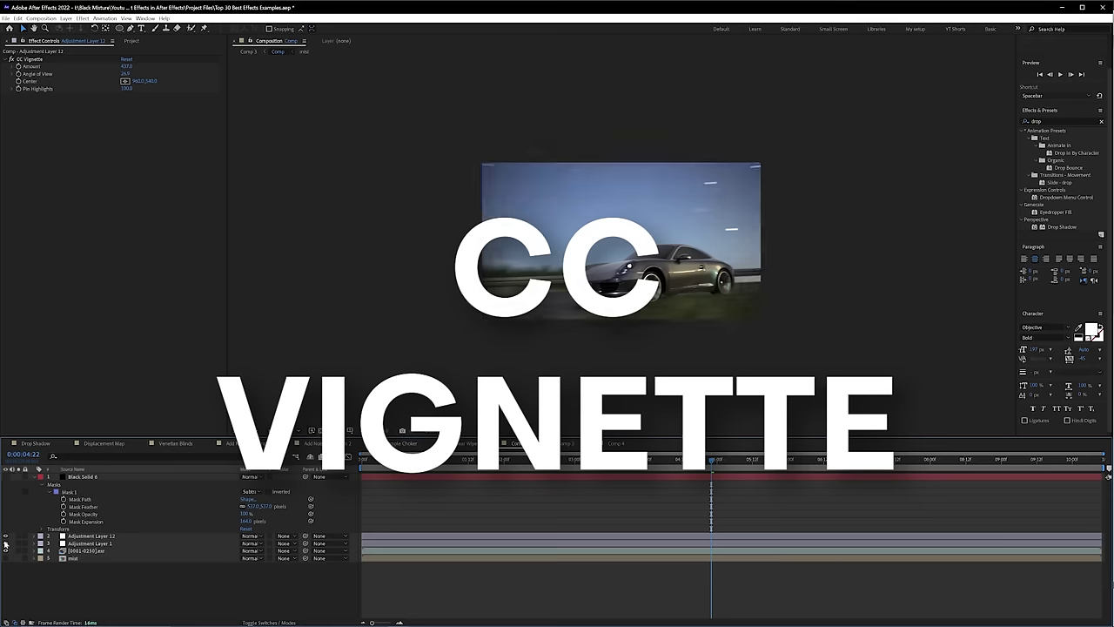
{"action": "left_click", "coordinate": [6, 536]}
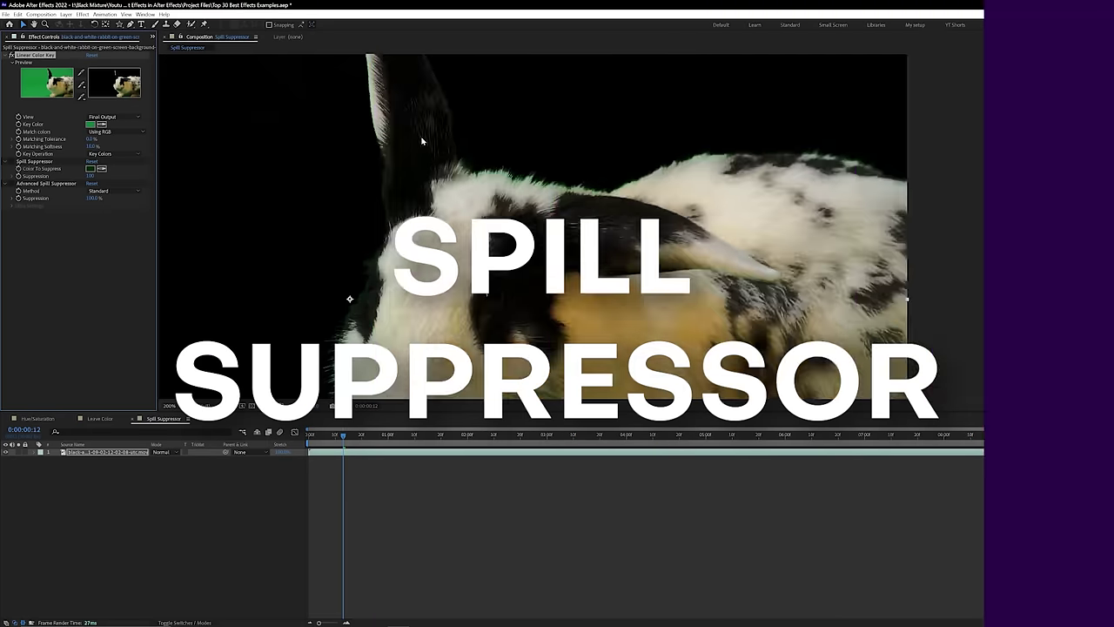
{"action": "scroll", "coordinate": [422, 141], "scroll_direction": "up", "scroll_amount": 5}
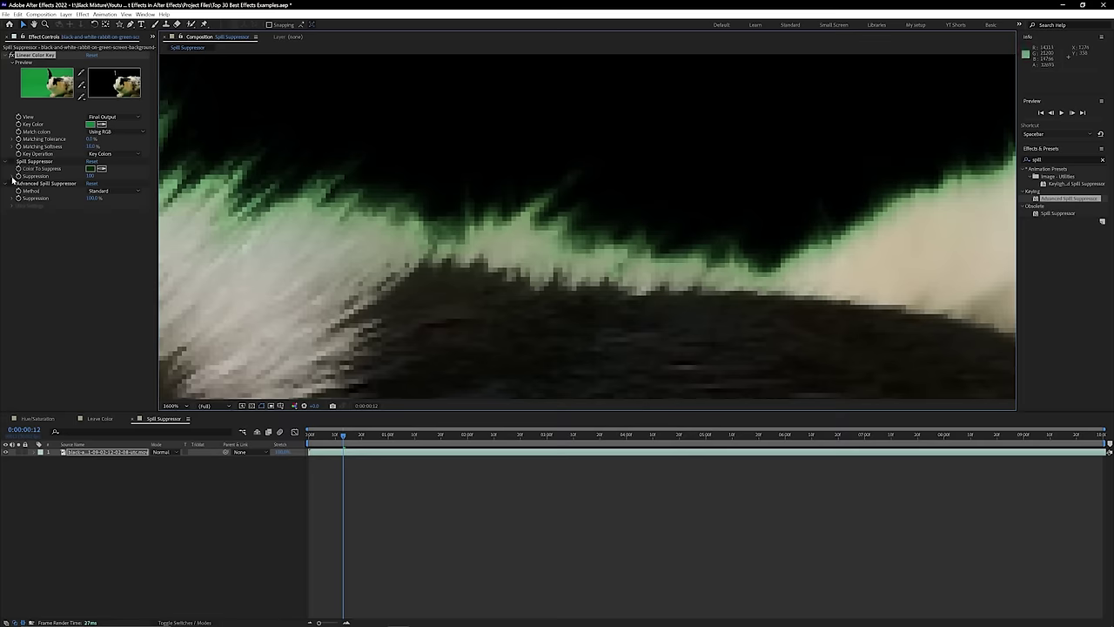
Step: Enlarge the viewer on the rabbit and sample the green screen as Spill Suppressor's colour
{"action": "left_click_drag", "start_coordinate": [298, 411], "coordinate": [302, 493]}
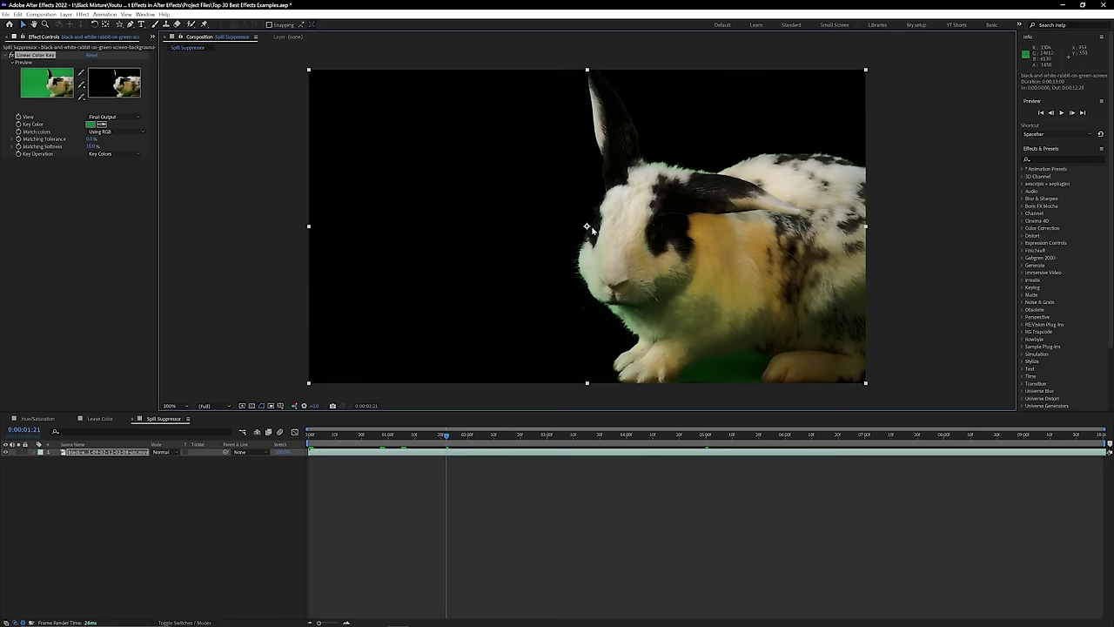
{"action": "scroll", "coordinate": [587, 227], "scroll_direction": "up", "scroll_amount": 5}
{"action": "left_click_drag", "start_coordinate": [574, 229], "coordinate": [378, 321]}
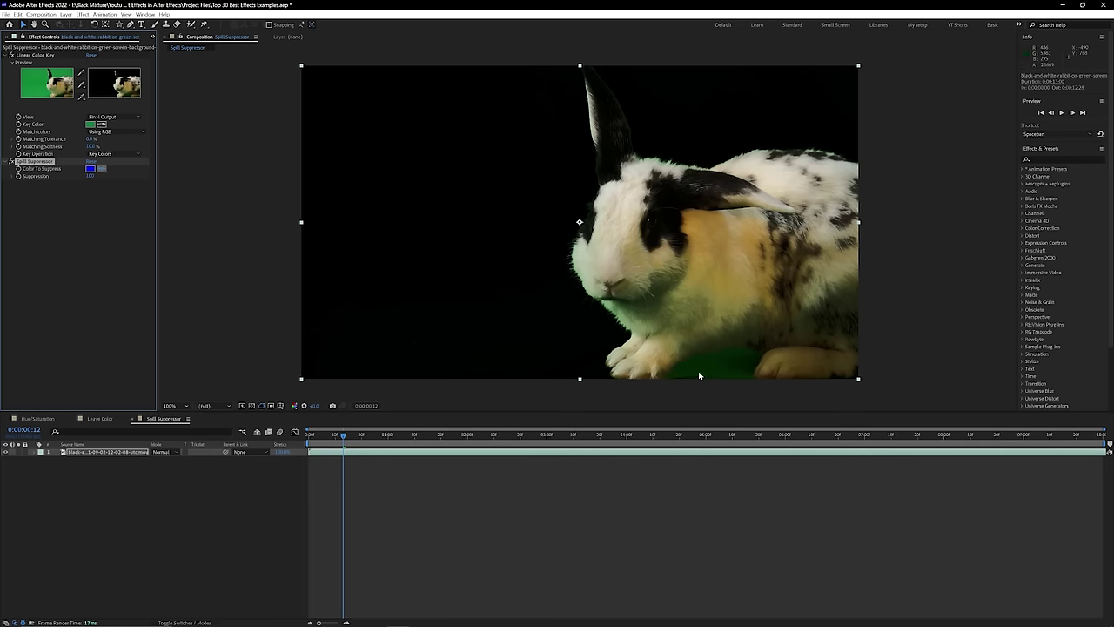
{"action": "left_click", "coordinate": [699, 371]}
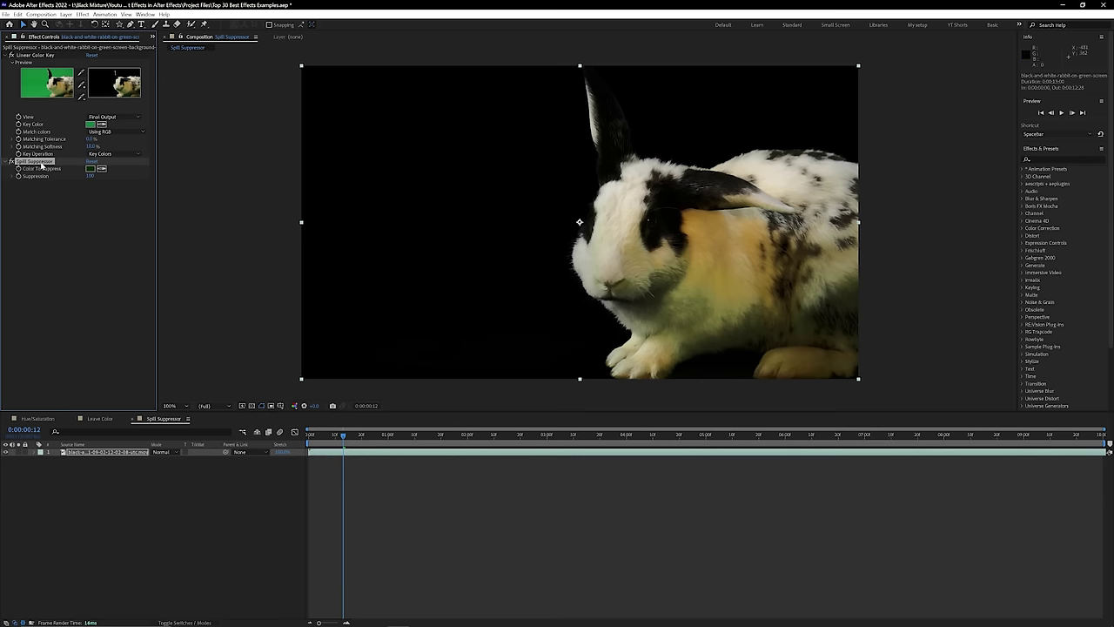
Step: Toggle Advanced Spill Suppressor to compare, leave it enabled, then re-pick the Spill Suppressor colour
{"action": "scroll", "coordinate": [603, 174], "scroll_direction": "up", "scroll_amount": 2}
{"action": "left_click_drag", "start_coordinate": [441, 284], "coordinate": [484, 278]}
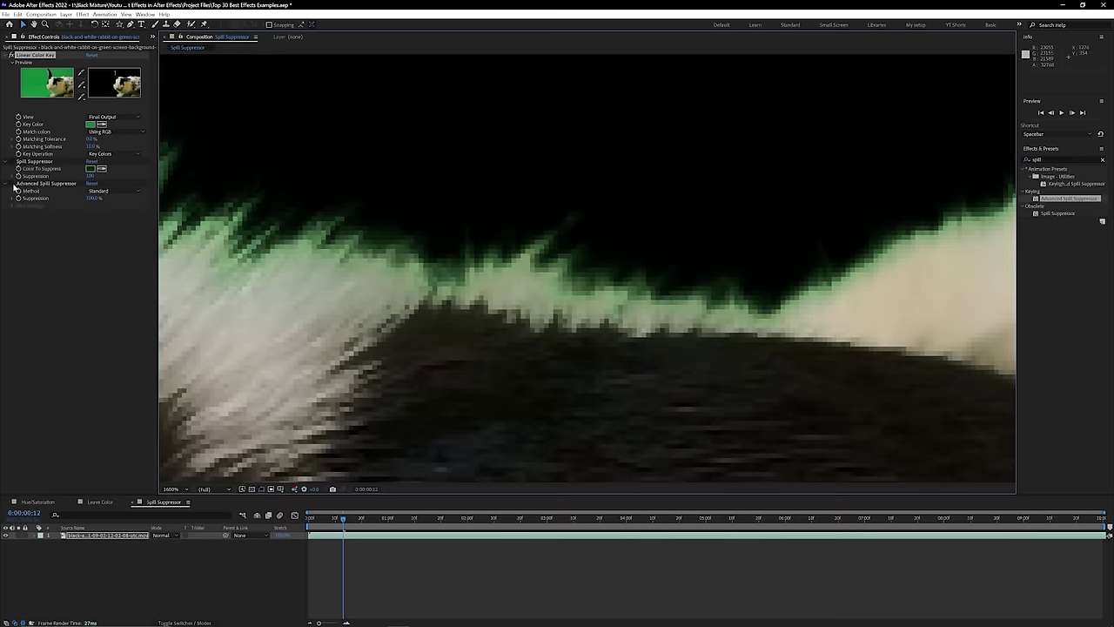
{"action": "left_click", "coordinate": [12, 184]}
{"action": "left_click", "coordinate": [12, 183]}
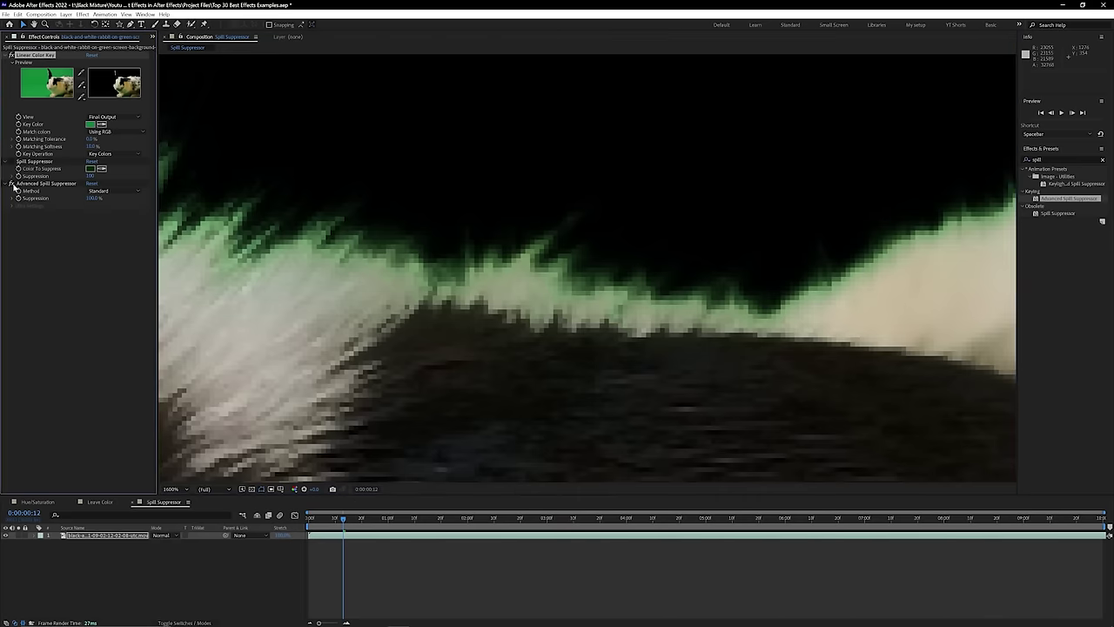
{"action": "left_click", "coordinate": [12, 184]}
{"action": "key", "text": "comma"}
{"action": "key", "text": "comma"}
{"action": "key", "text": "comma"}
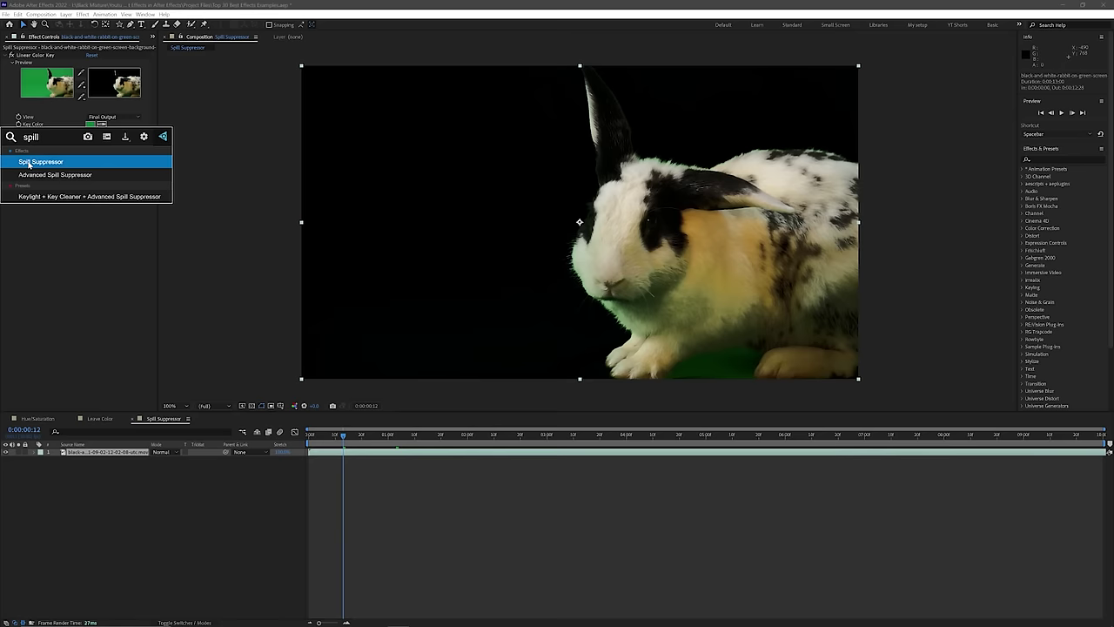
{"action": "left_click", "coordinate": [29, 162]}
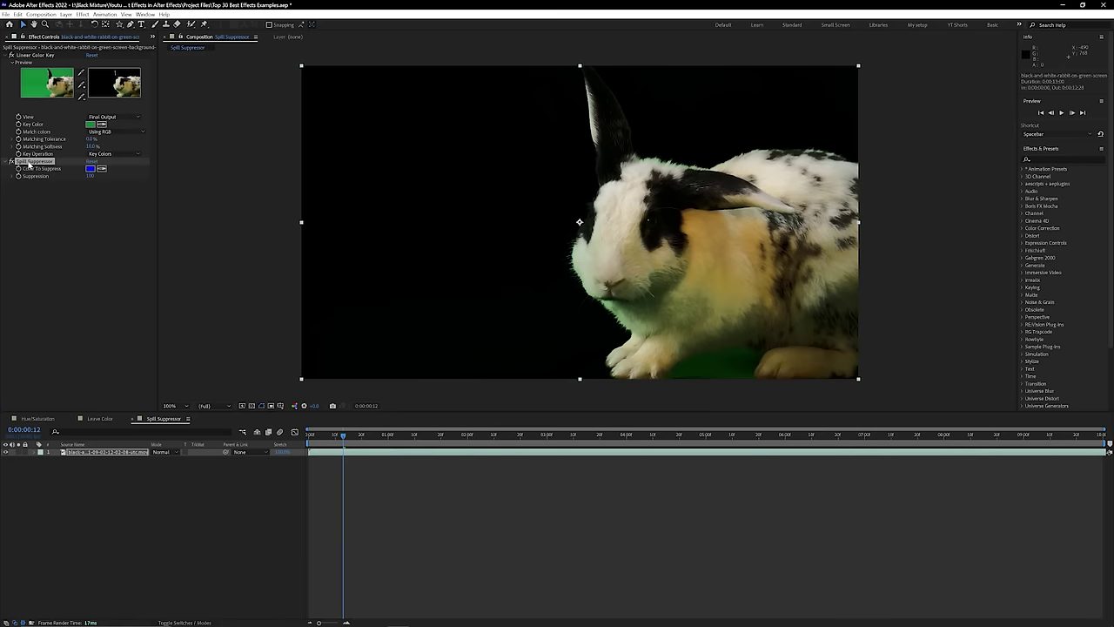
{"action": "left_click", "coordinate": [101, 169]}
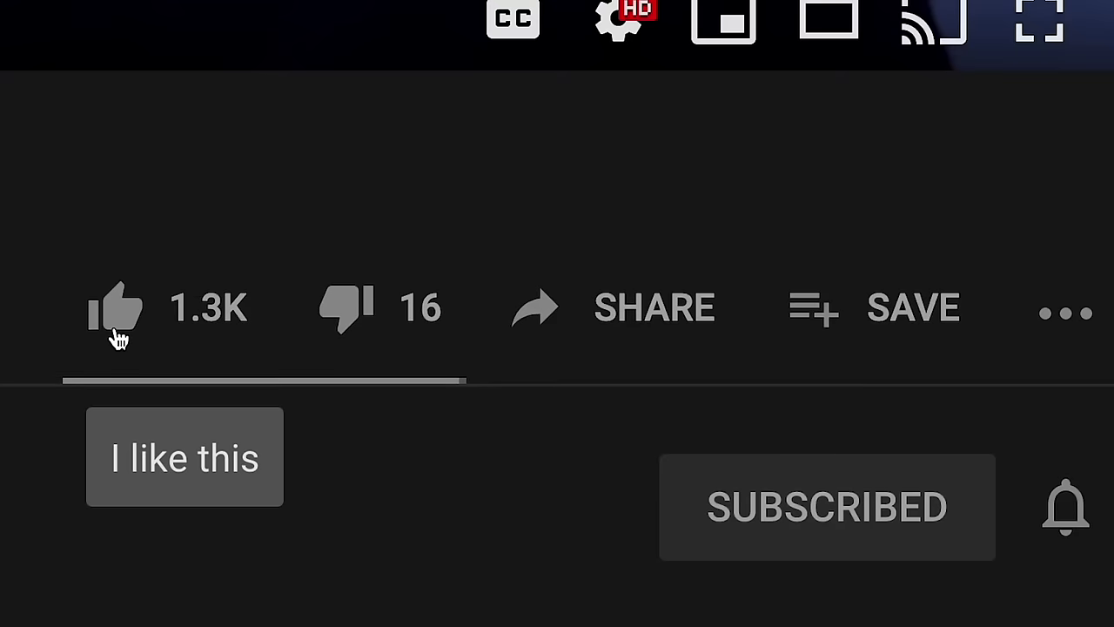
Step: Move the playhead to a later point in the fisheye Bangkok skyline clip
{"action": "left_click", "coordinate": [117, 335]}
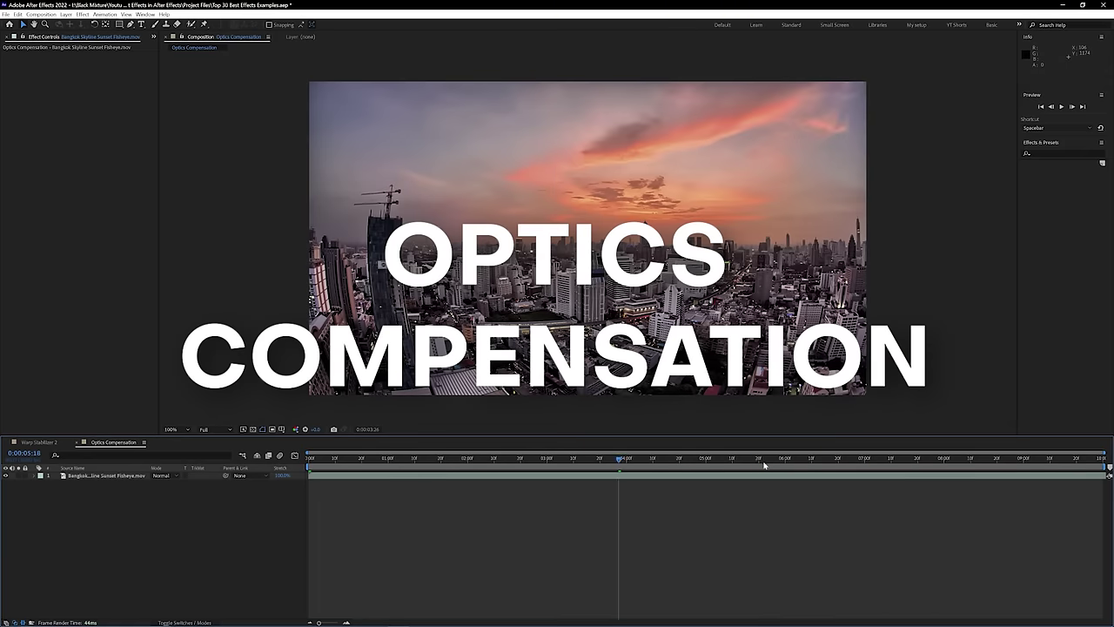
{"action": "left_click_drag", "start_coordinate": [763, 460], "coordinate": [861, 461]}
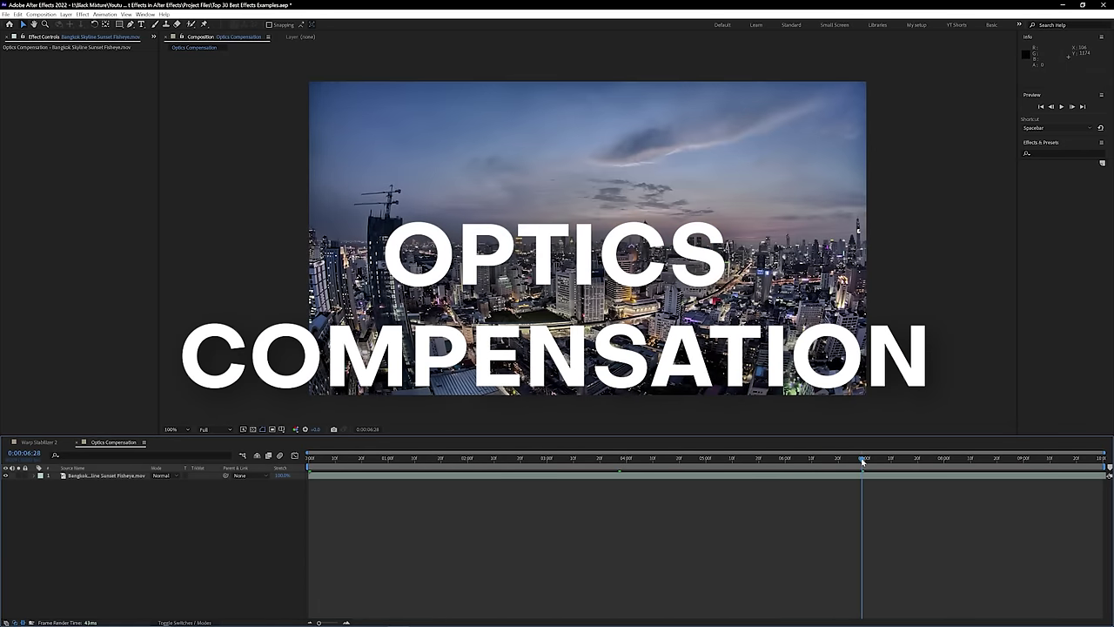
Step: Apply Optics Compensation to the skyline, adjust Field Of View, and enable Reverse Lens Distortion
{"action": "right_click", "coordinate": [142, 476]}
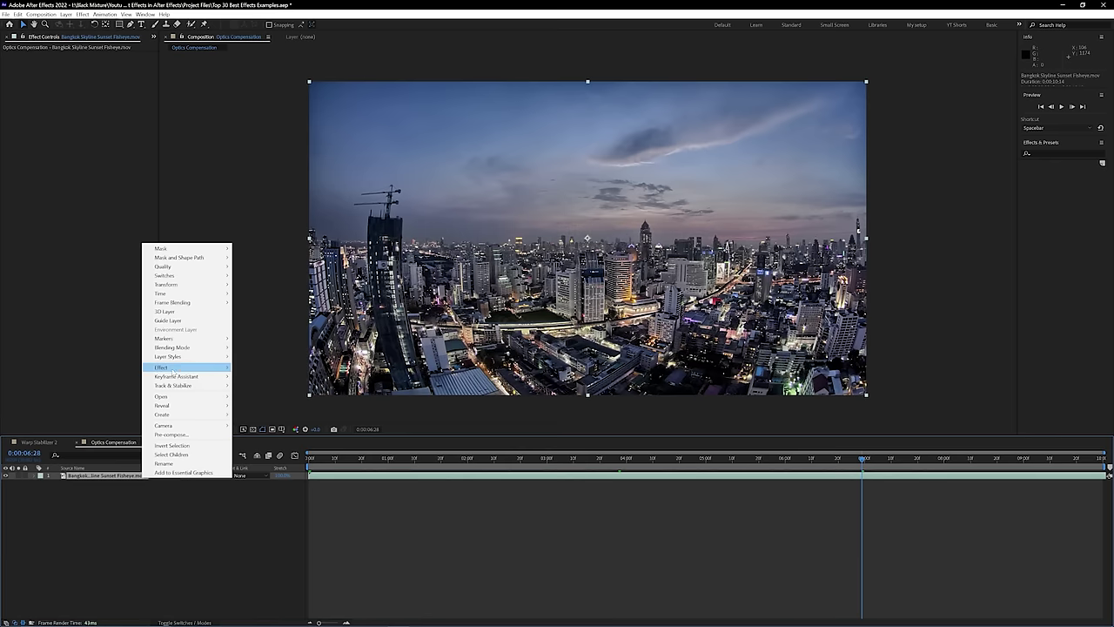
{"action": "mouse_move", "coordinate": [175, 368]}
{"action": "mouse_move", "coordinate": [261, 324]}
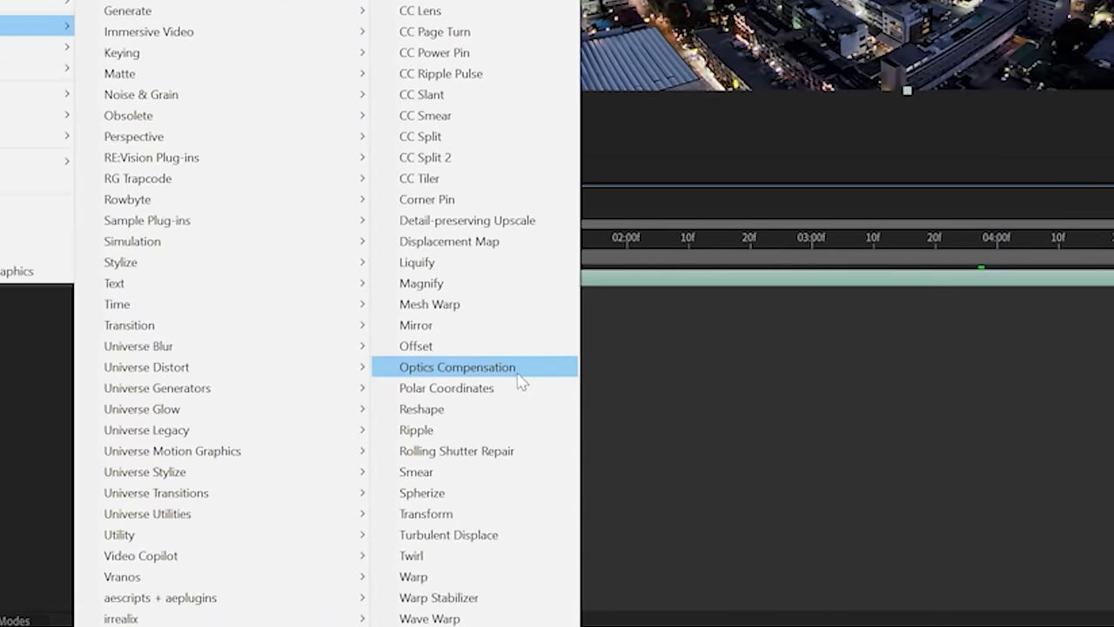
{"action": "left_click", "coordinate": [517, 373]}
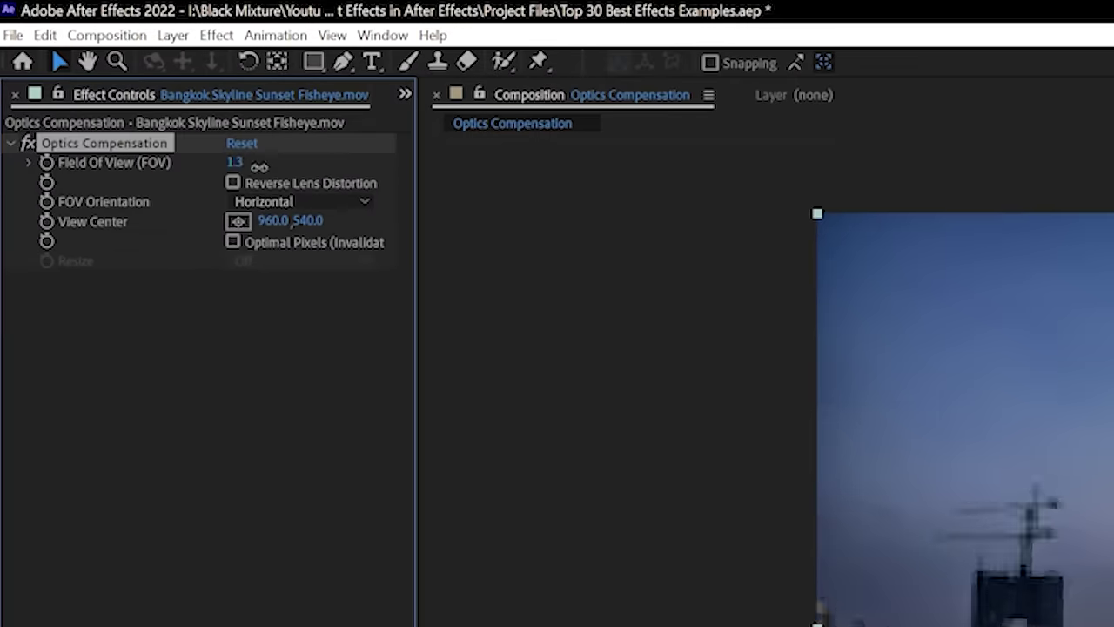
{"action": "left_click_drag", "start_coordinate": [260, 166], "coordinate": [730, 180]}
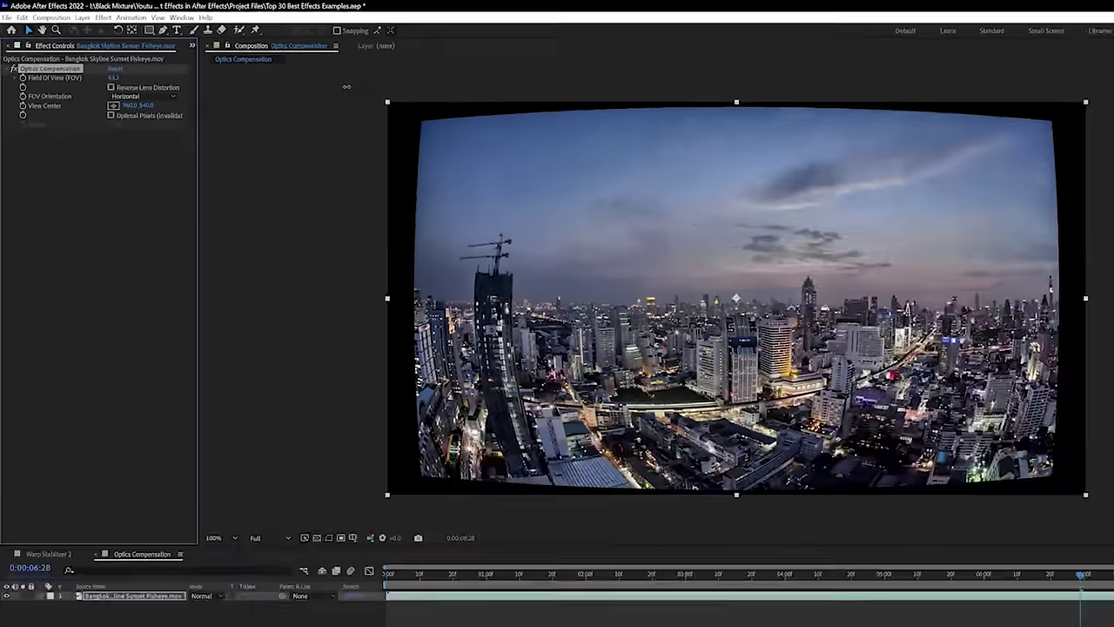
{"action": "left_click_drag", "start_coordinate": [346, 86], "coordinate": [131, 90]}
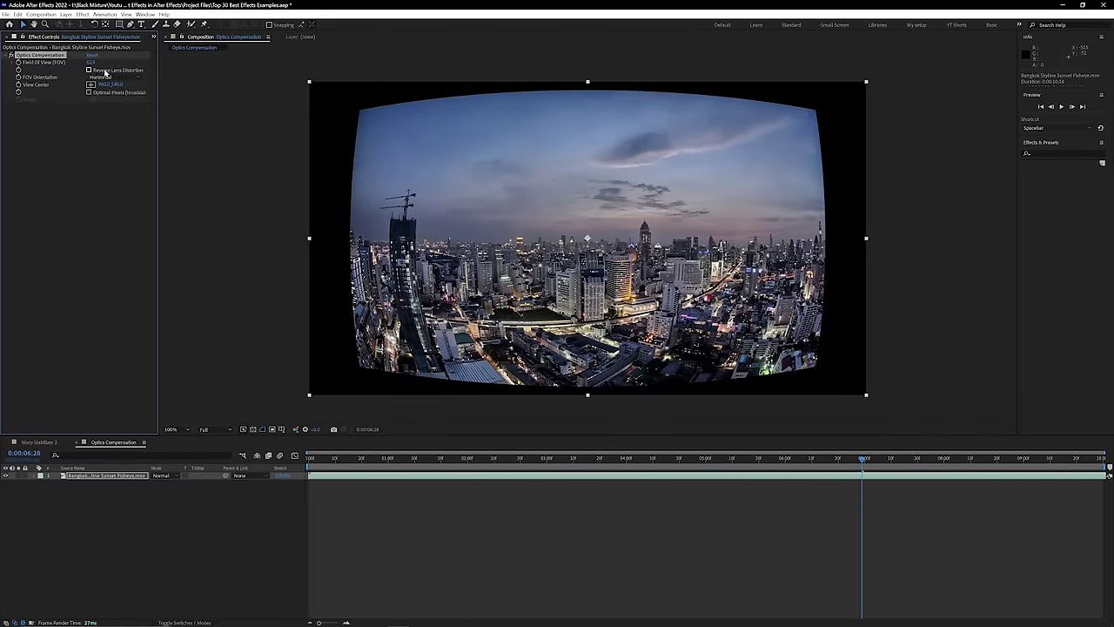
{"action": "left_click", "coordinate": [91, 70]}
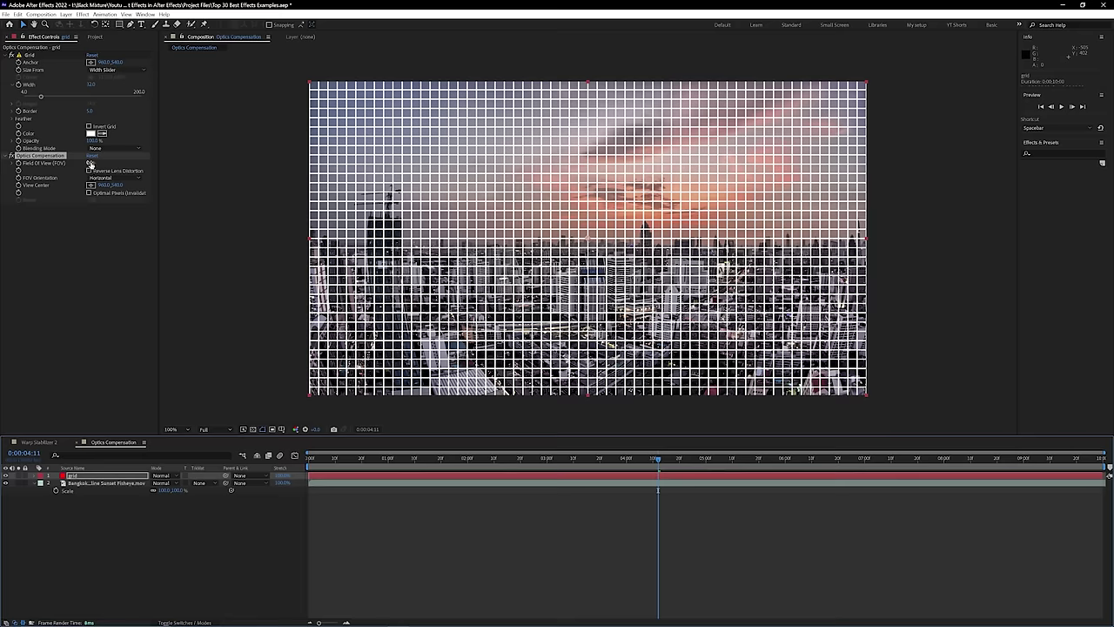
Step: Bulge the grid with Field Of View, toggle Optimal Pixels off and on, and view Resize options
{"action": "left_click_drag", "start_coordinate": [91, 163], "coordinate": [443, 186]}
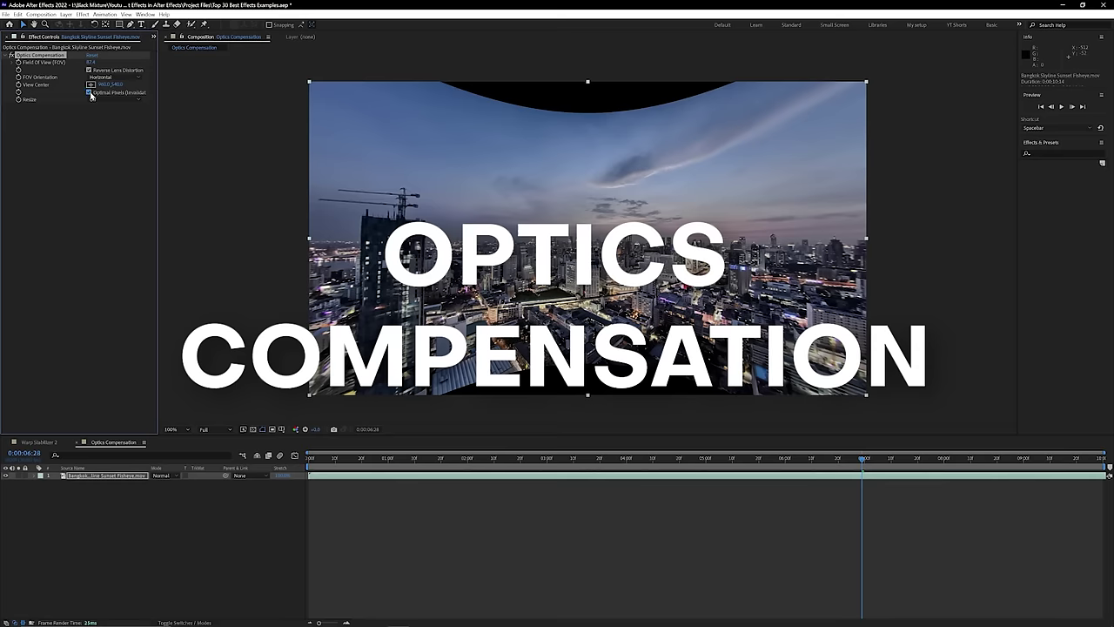
{"action": "left_click", "coordinate": [89, 92]}
{"action": "left_click", "coordinate": [97, 94]}
{"action": "left_click", "coordinate": [93, 101]}
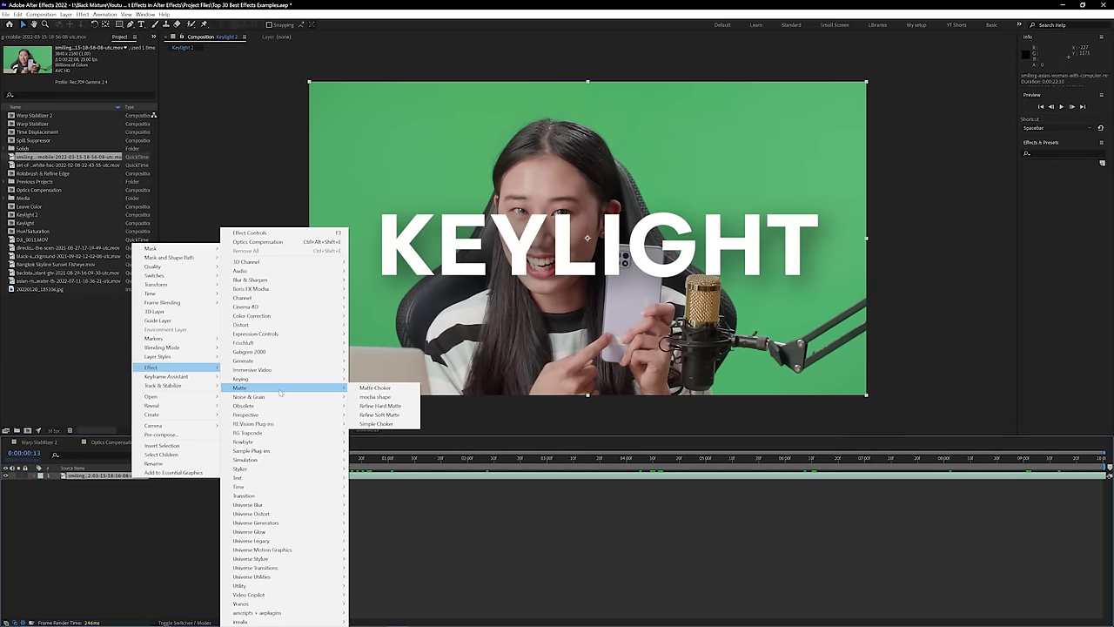
Step: Apply Keylight (1.2) to the green-screen clip and eyedrop the green as Screen Colour
{"action": "mouse_move", "coordinate": [240, 379]}
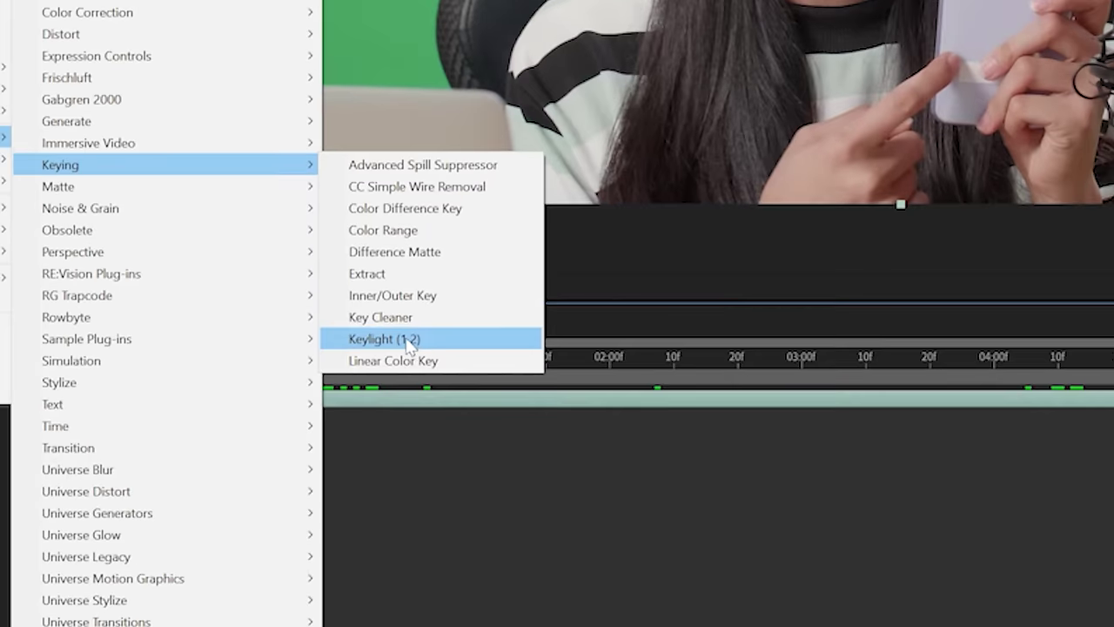
{"action": "left_click", "coordinate": [399, 394]}
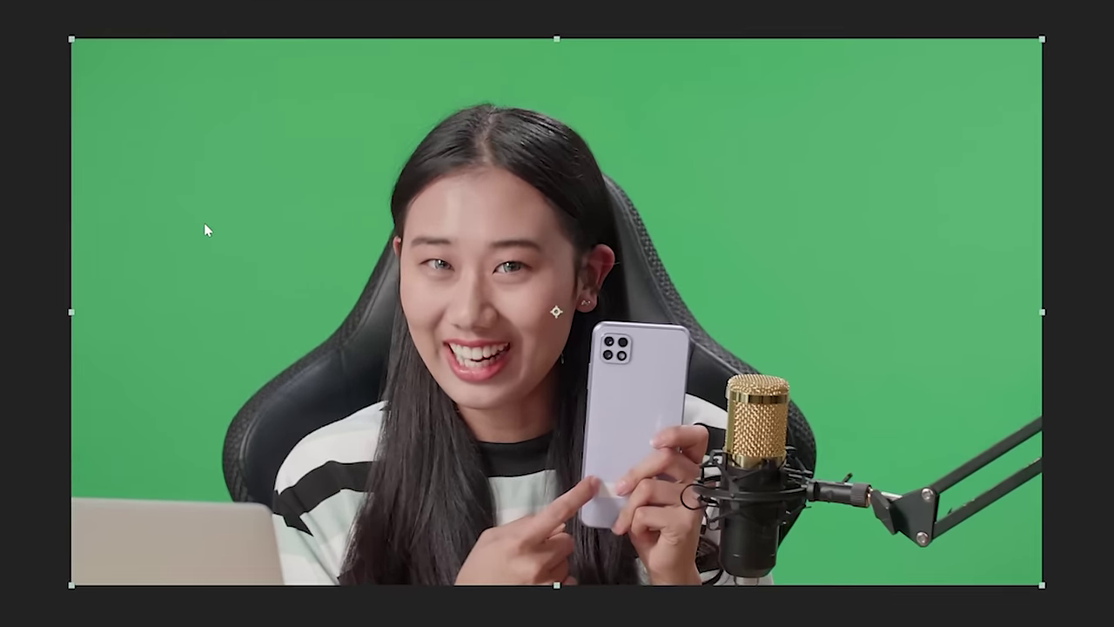
{"action": "left_click", "coordinate": [386, 191]}
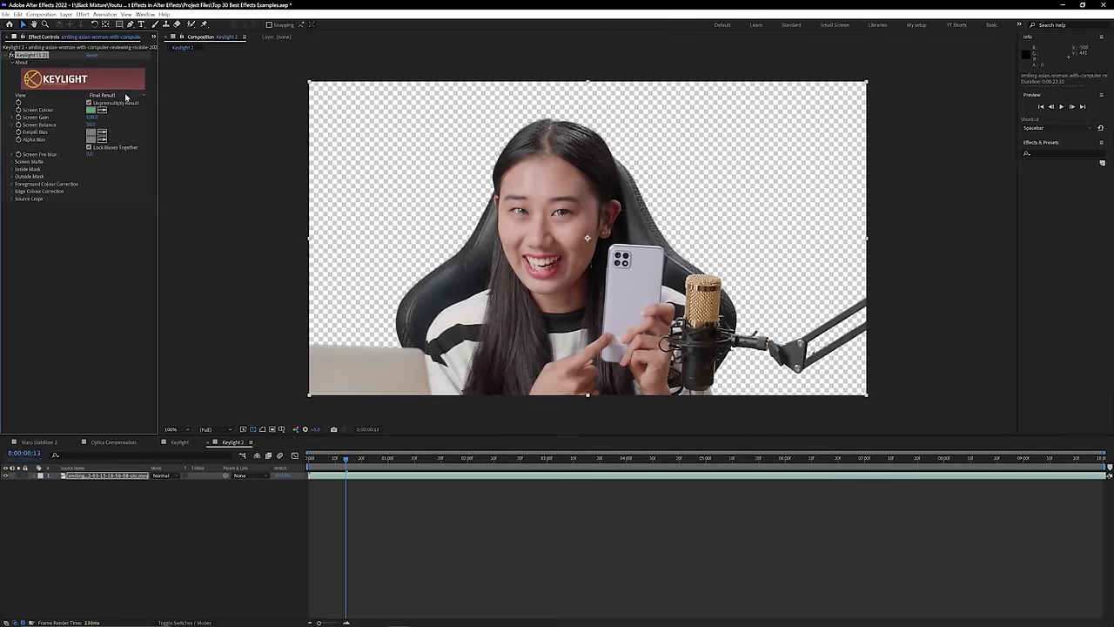
Step: Cycle Keylight's View through Corrected Source, Color Correction Edges, Screen Matte, Status, then Final Result
{"action": "left_click", "coordinate": [126, 96]}
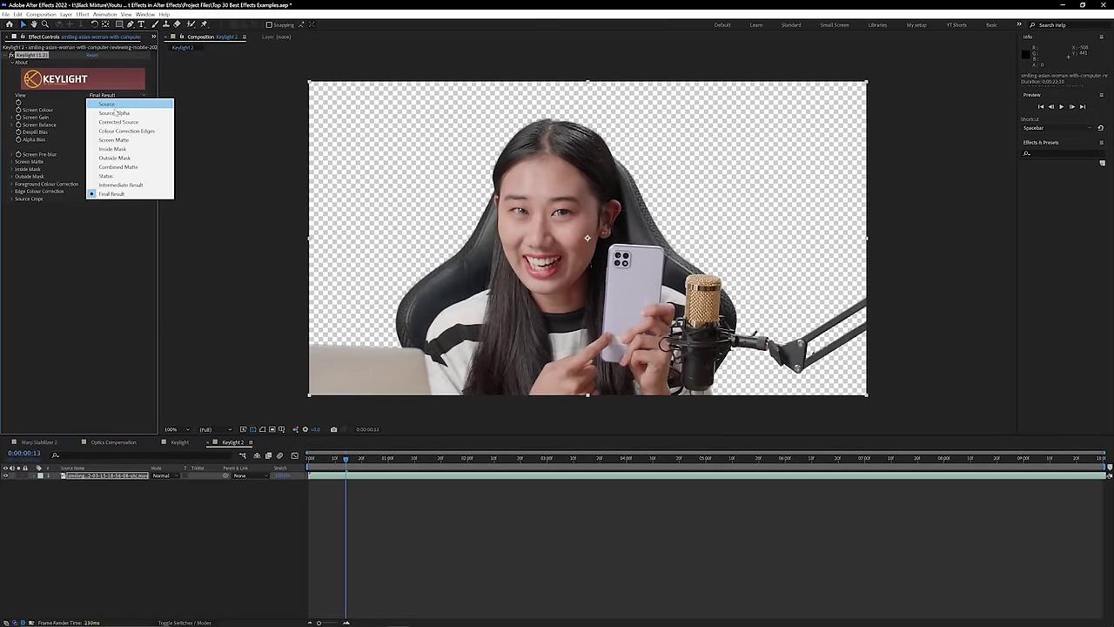
{"action": "left_click", "coordinate": [118, 122]}
{"action": "left_click", "coordinate": [127, 95]}
{"action": "left_click", "coordinate": [127, 130]}
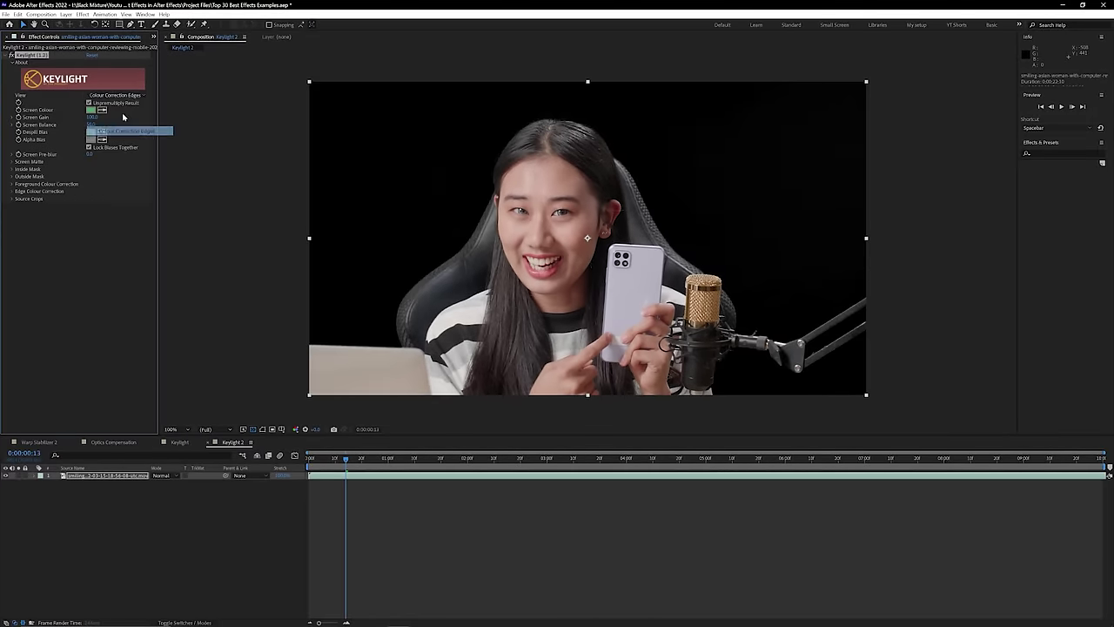
{"action": "left_click", "coordinate": [135, 96]}
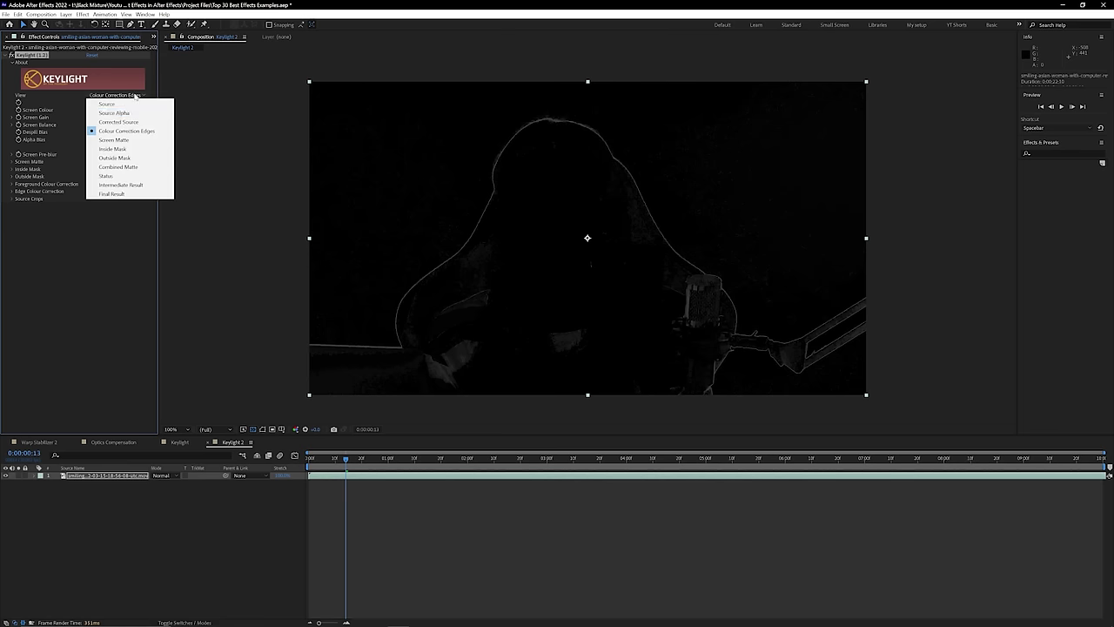
{"action": "left_click", "coordinate": [126, 140]}
{"action": "left_click", "coordinate": [127, 96]}
{"action": "left_click", "coordinate": [106, 175]}
{"action": "left_click", "coordinate": [122, 95]}
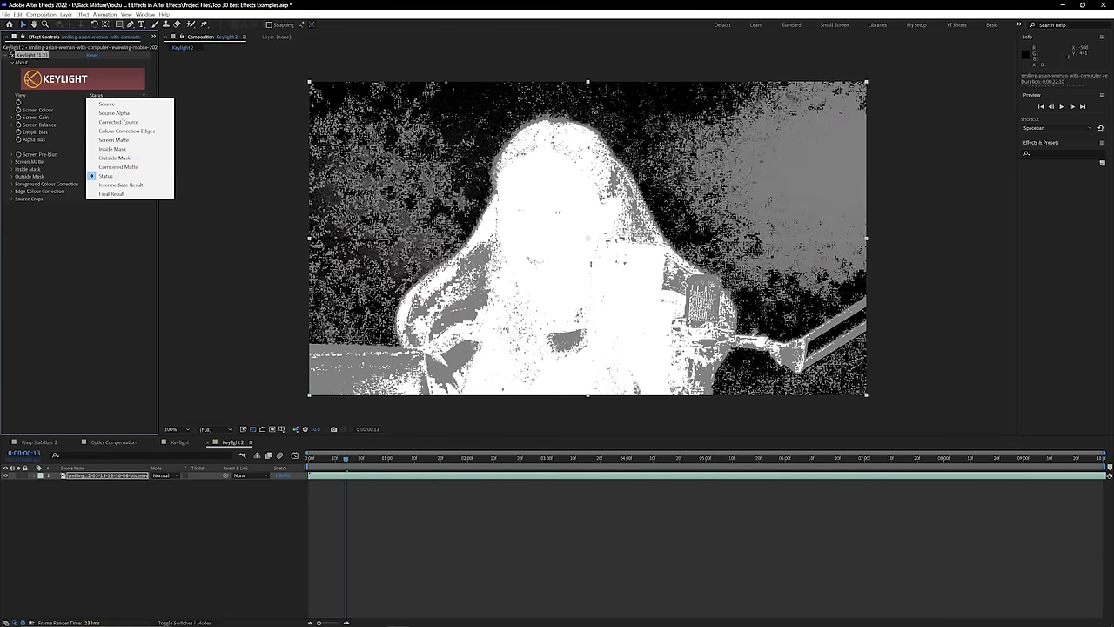
{"action": "left_click", "coordinate": [114, 184]}
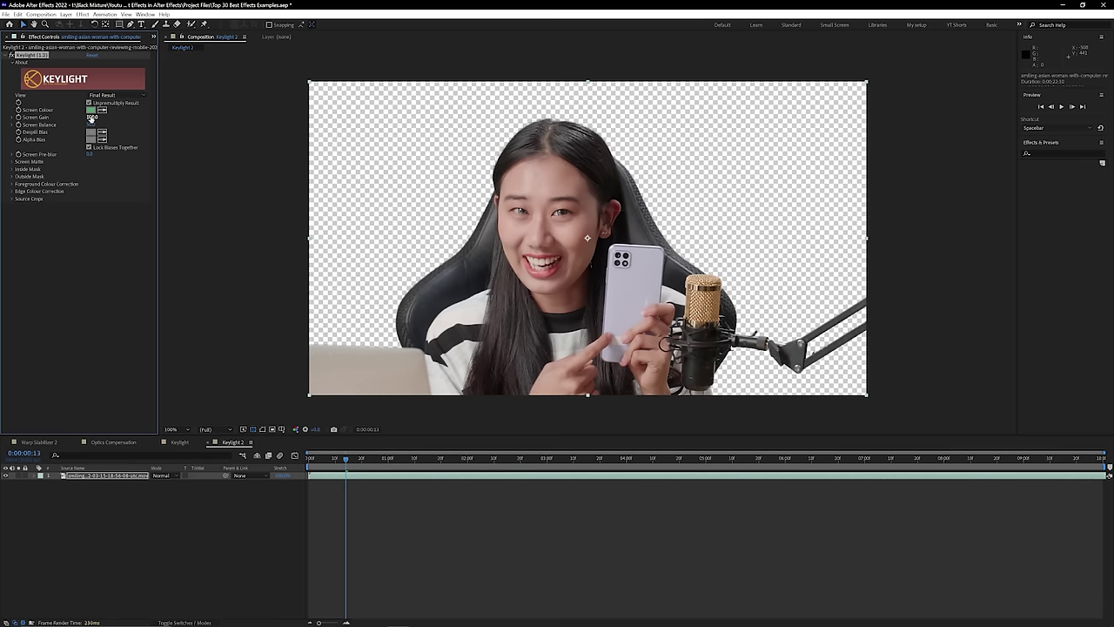
Step: Advance to a later frame and create a new red solid layer
{"action": "left_click_drag", "start_coordinate": [481, 458], "coordinate": [489, 461]}
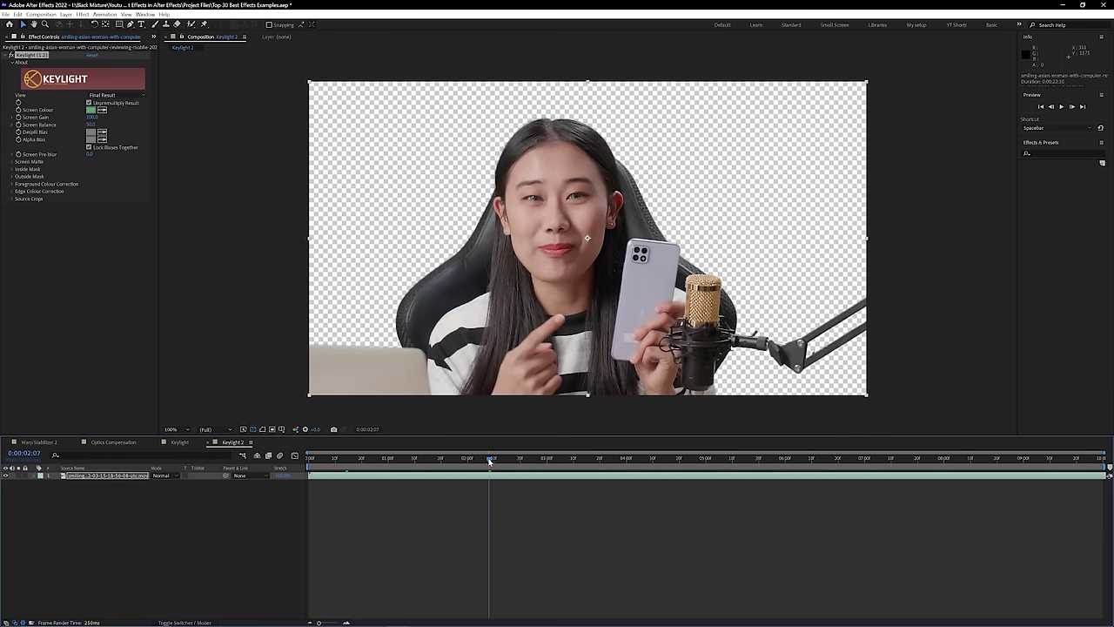
{"action": "left_click_drag", "start_coordinate": [645, 472], "coordinate": [646, 472]}
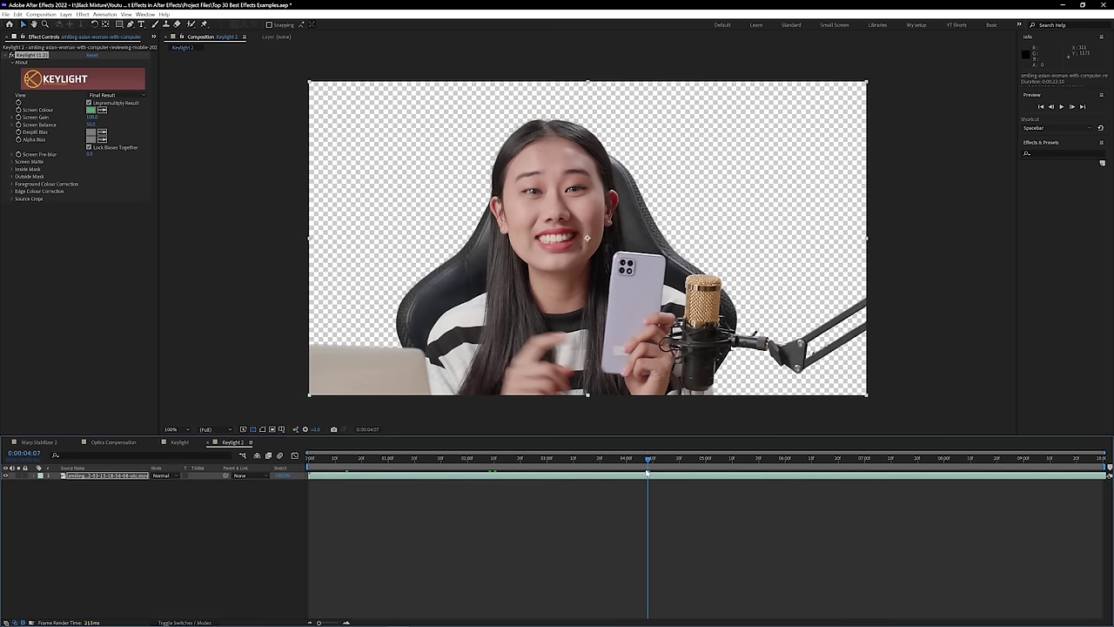
{"action": "right_click", "coordinate": [159, 512]}
{"action": "mouse_move", "coordinate": [187, 519]}
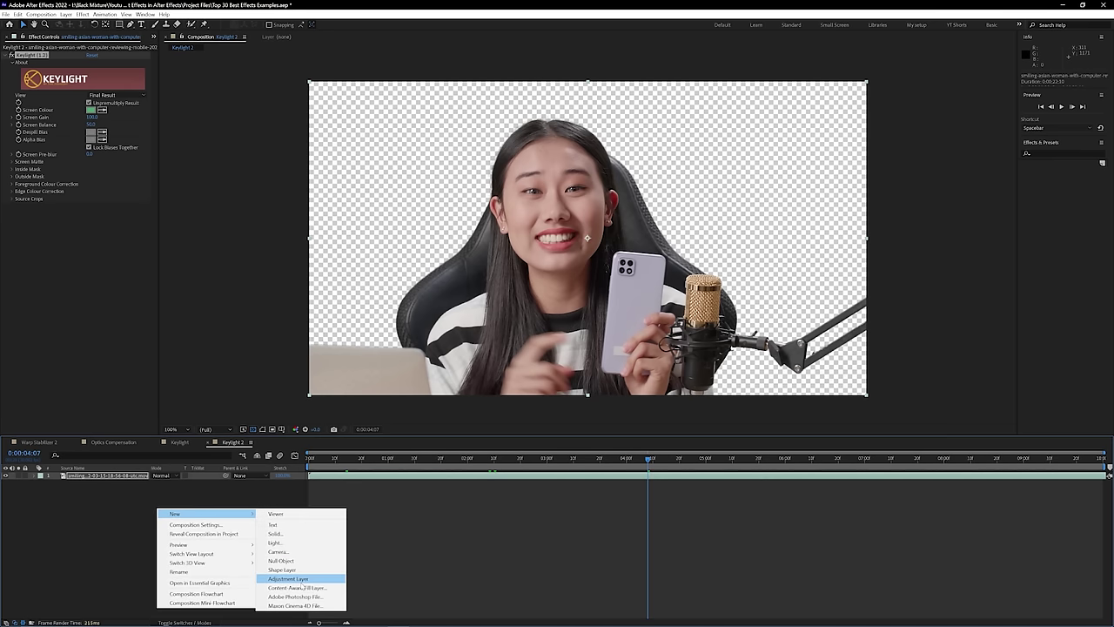
{"action": "left_click", "coordinate": [302, 535]}
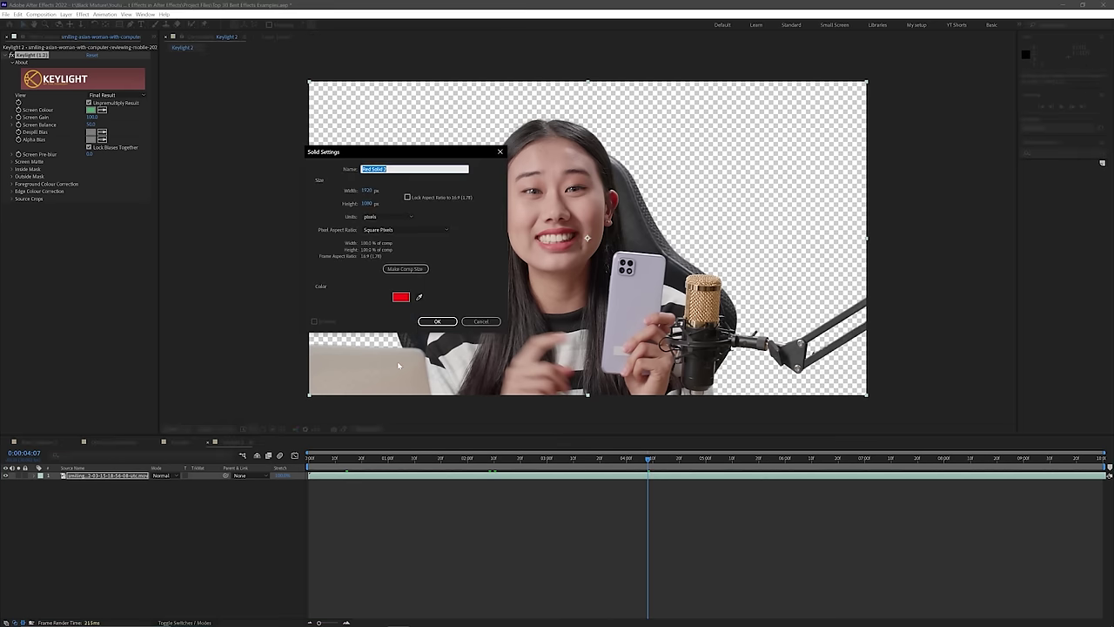
{"action": "left_click", "coordinate": [438, 322]}
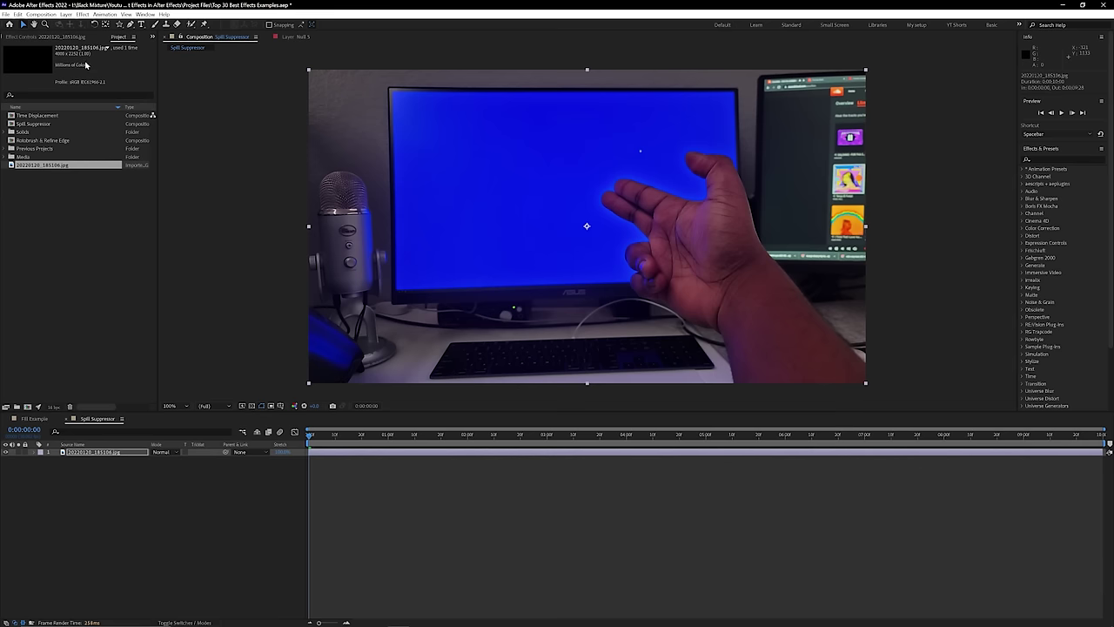
{"action": "left_click", "coordinate": [70, 36]}
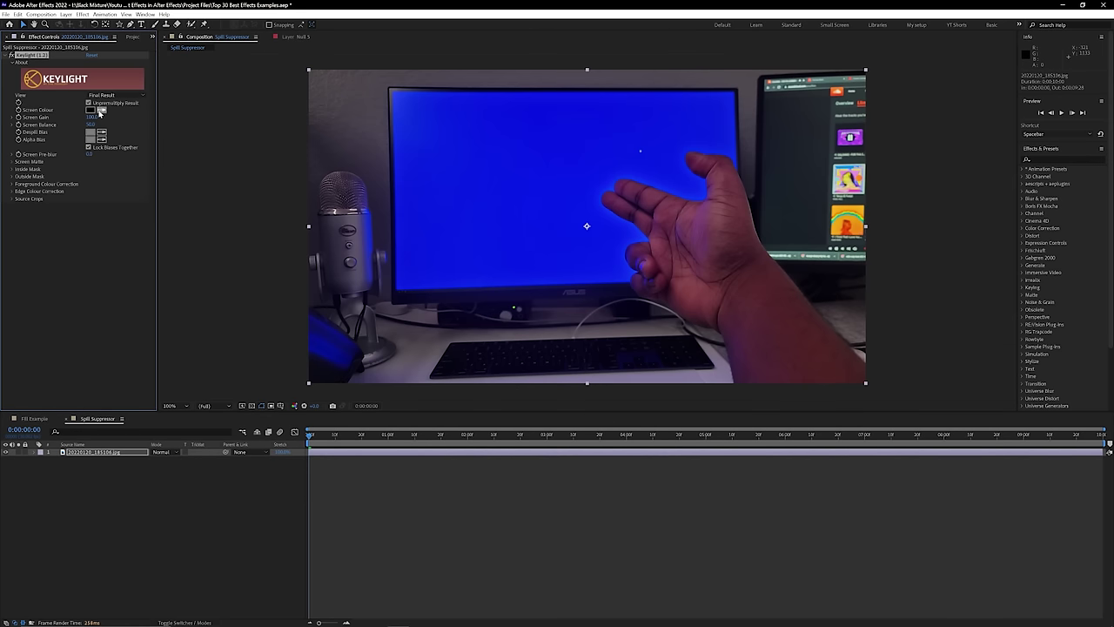
Step: Key out the blue monitor screen with Keylight, suppress the purple spill, and toggle the key to compare
{"action": "left_click", "coordinate": [450, 207]}
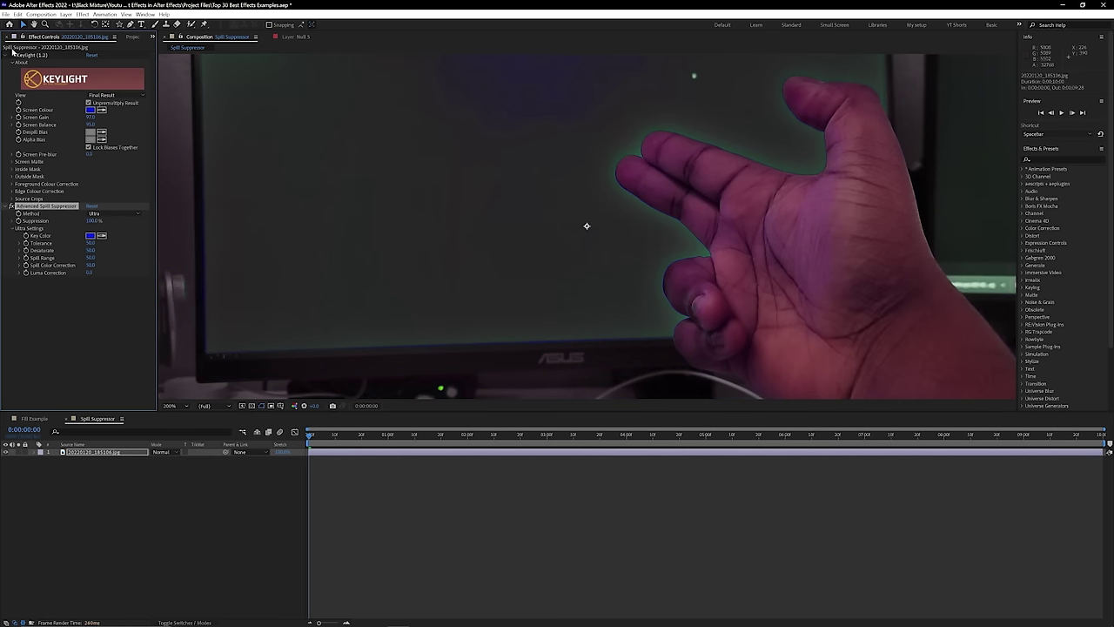
{"action": "left_click", "coordinate": [11, 56]}
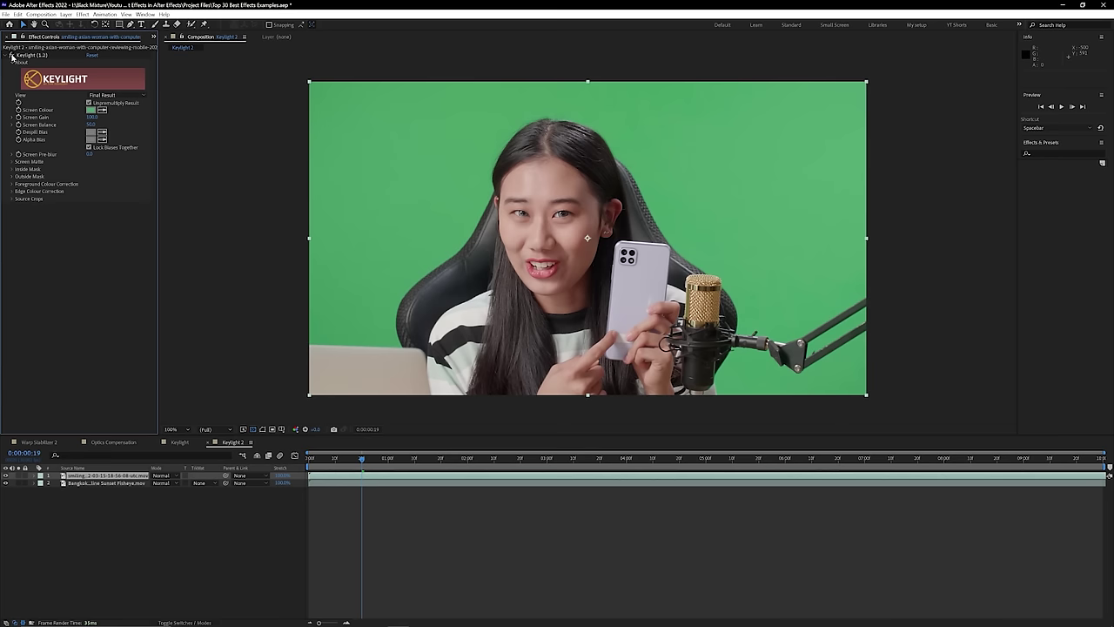
{"action": "left_click", "coordinate": [11, 55]}
{"action": "left_click", "coordinate": [11, 56]}
{"action": "left_click", "coordinate": [11, 56]}
{"action": "left_click", "coordinate": [12, 55]}
{"action": "left_click", "coordinate": [11, 55]}
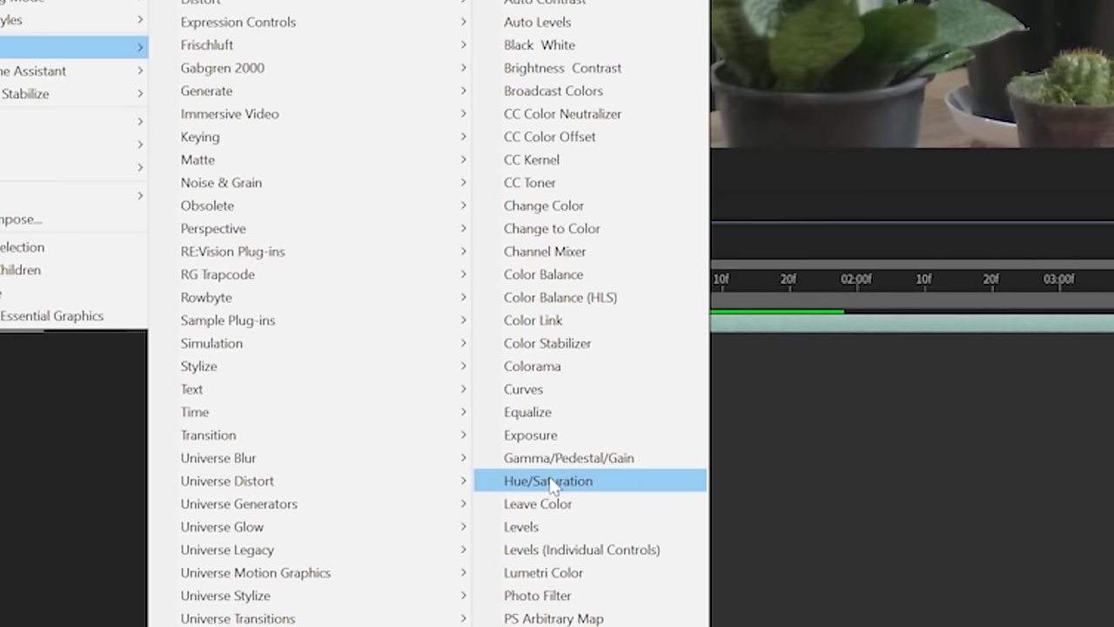
Step: Apply Hue/Saturation with master saturation about 30, then Greens saturation 70 and Greens hue about 73°
{"action": "left_click", "coordinate": [615, 488]}
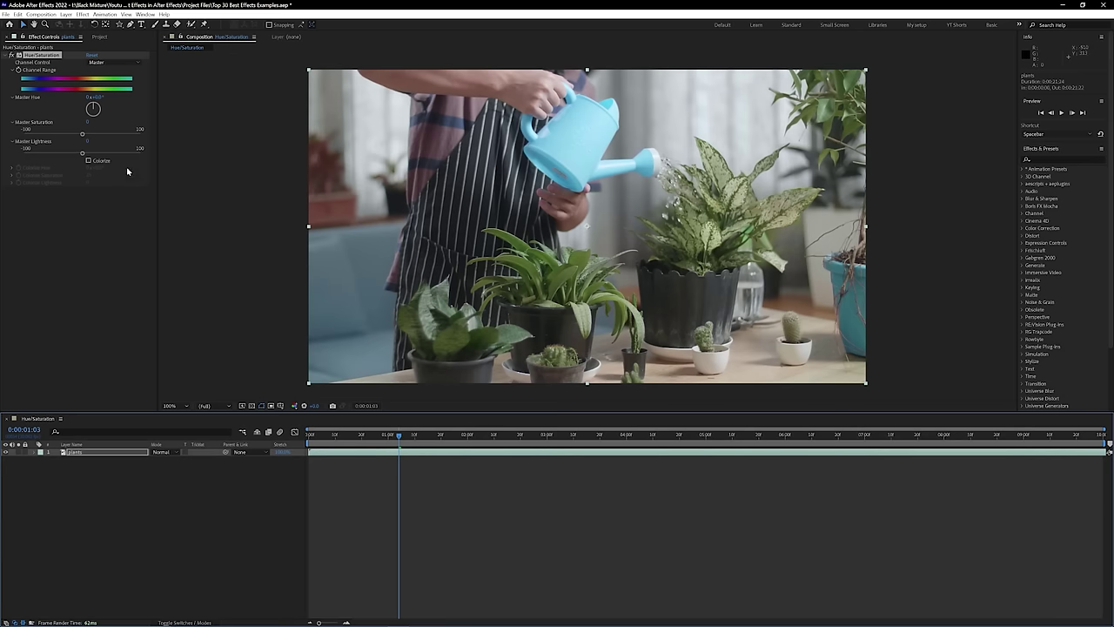
{"action": "mouse_move", "coordinate": [83, 135]}
{"action": "left_mouse_down"}
{"action": "mouse_move", "coordinate": [129, 138]}
{"action": "mouse_move", "coordinate": [89, 137]}
{"action": "left_mouse_up"}
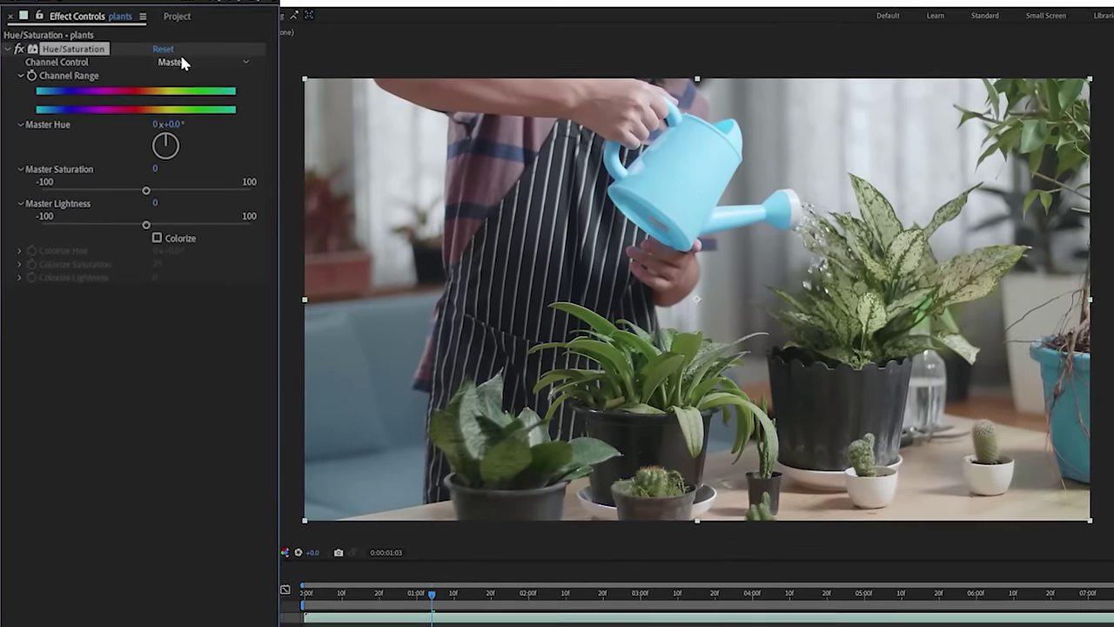
{"action": "left_click", "coordinate": [100, 62]}
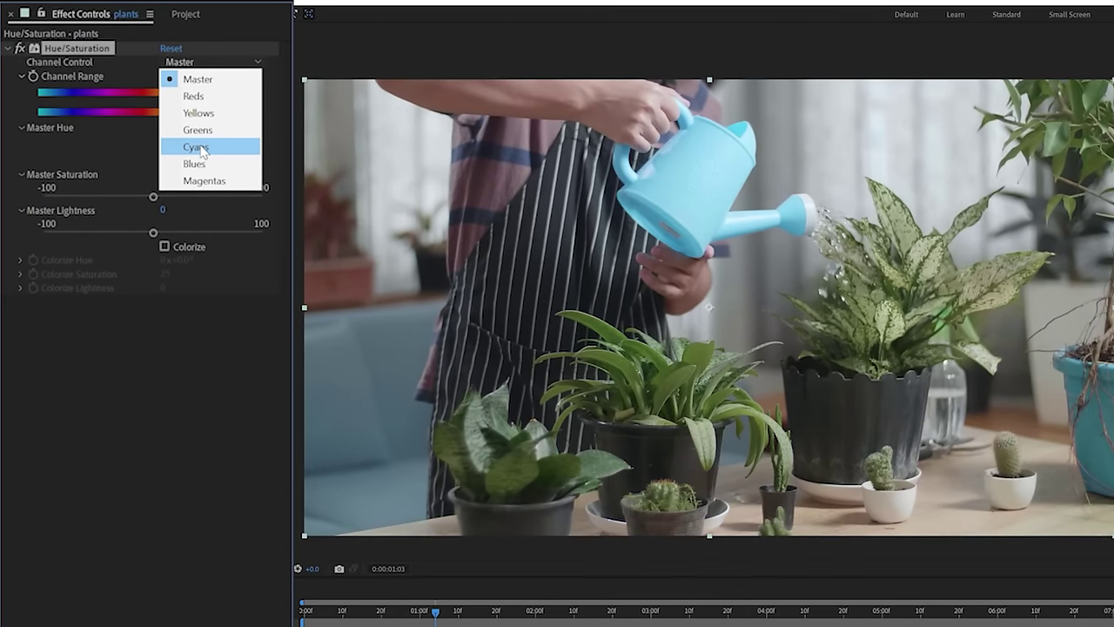
{"action": "left_click", "coordinate": [212, 131]}
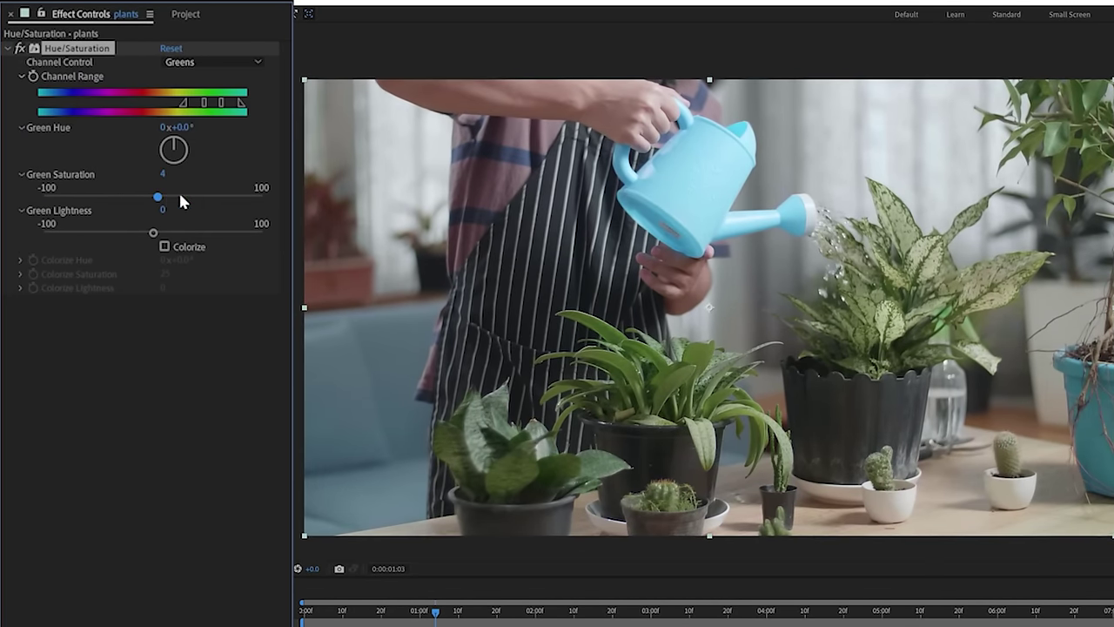
{"action": "left_click_drag", "start_coordinate": [240, 203], "coordinate": [247, 202]}
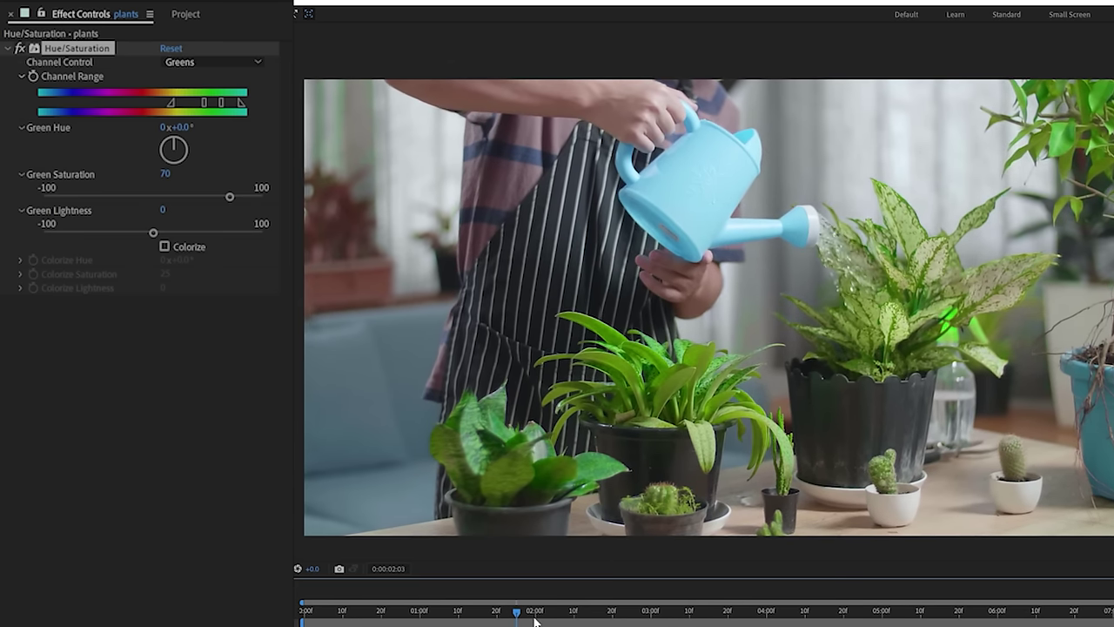
{"action": "left_click_drag", "start_coordinate": [174, 139], "coordinate": [139, 164]}
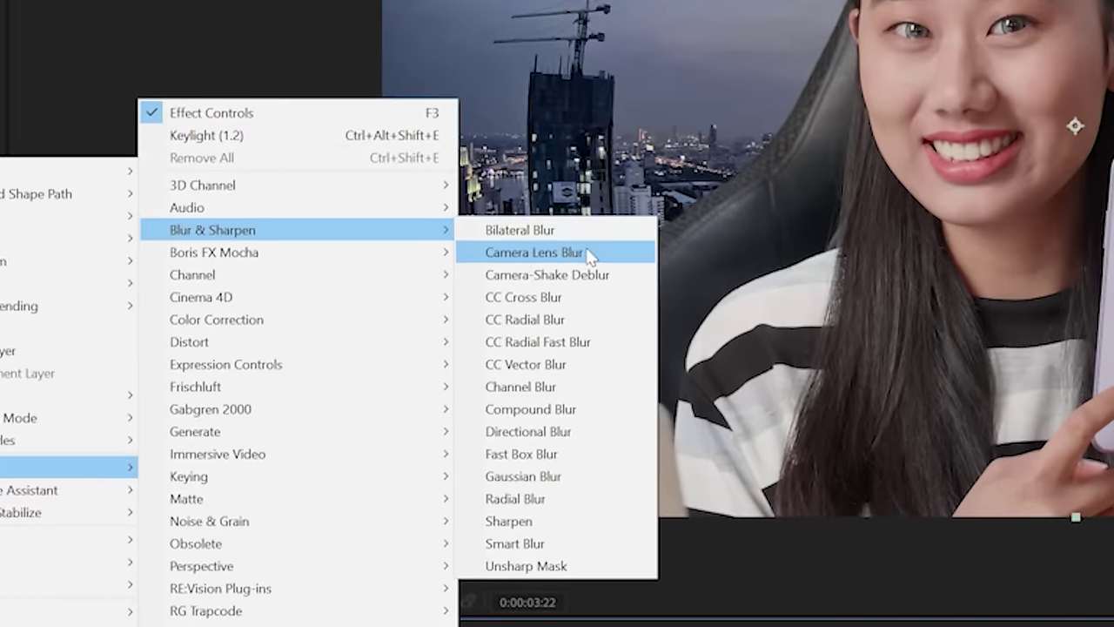
Step: Apply Camera Lens Blur to the skyline layer with Blur Radius 100 and a Square iris shape
{"action": "left_click", "coordinate": [370, 288]}
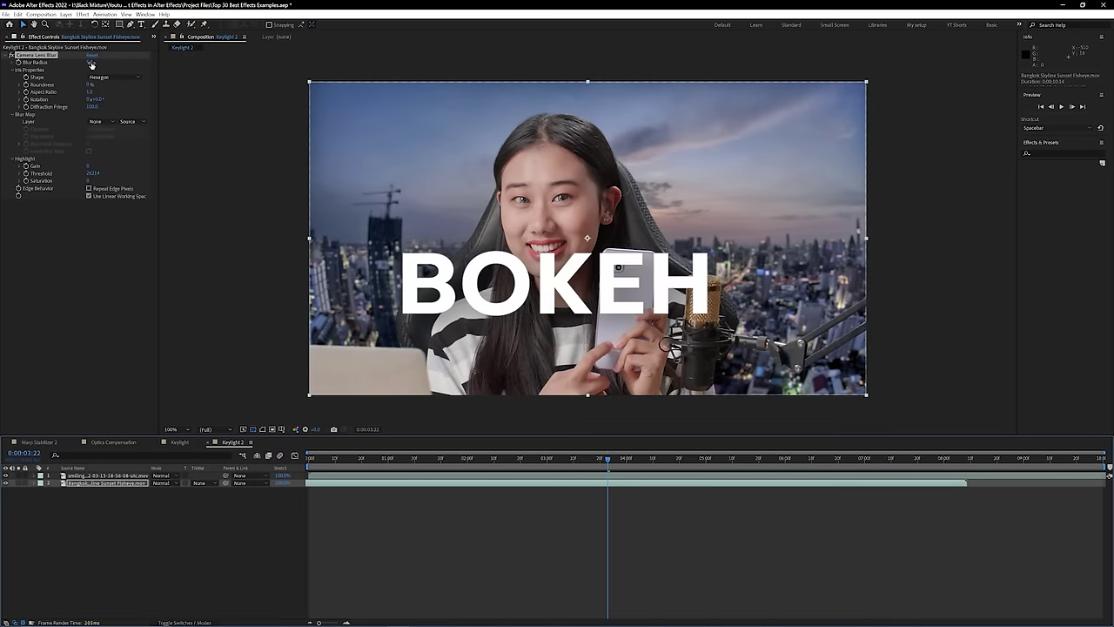
{"action": "left_click_drag", "start_coordinate": [88, 63], "coordinate": [92, 66]}
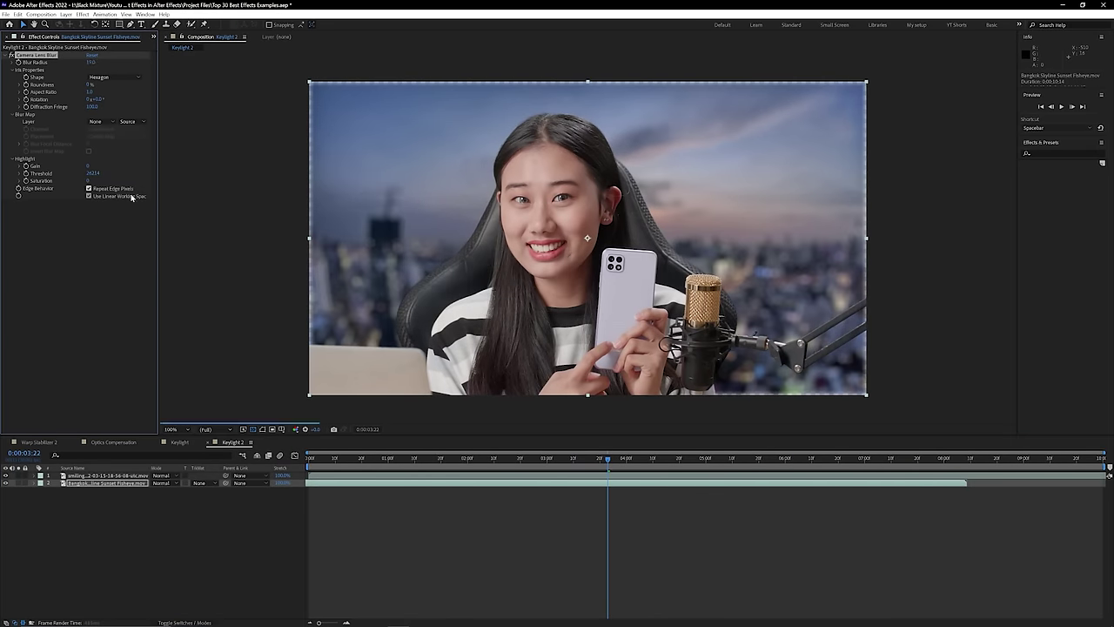
{"action": "left_click", "coordinate": [90, 62]}
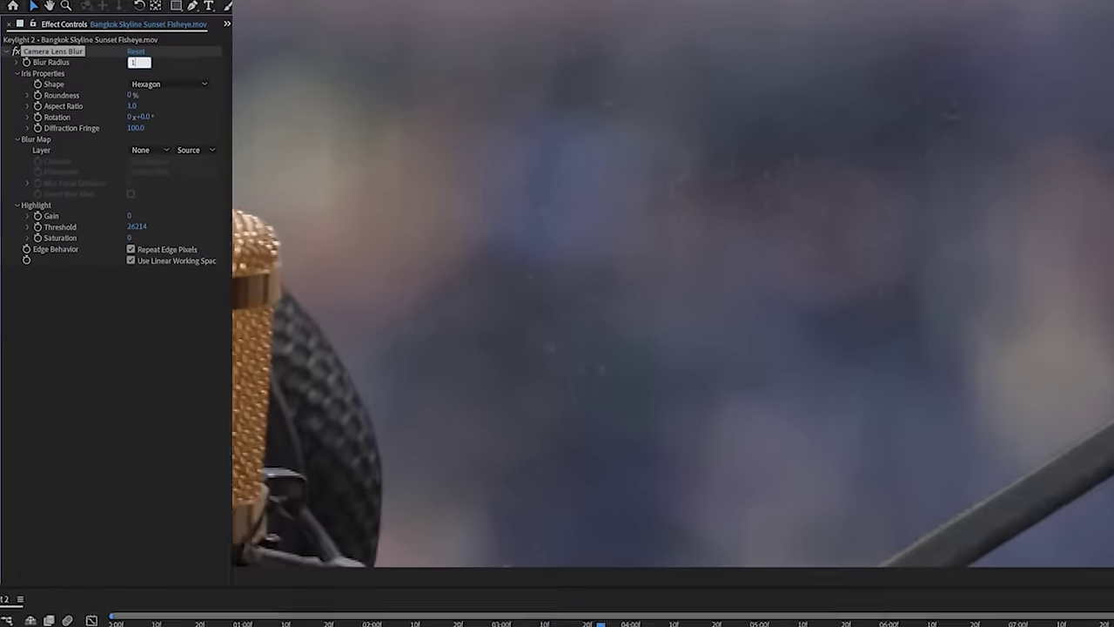
{"action": "type", "text": "100"}
{"action": "key", "text": "Return"}
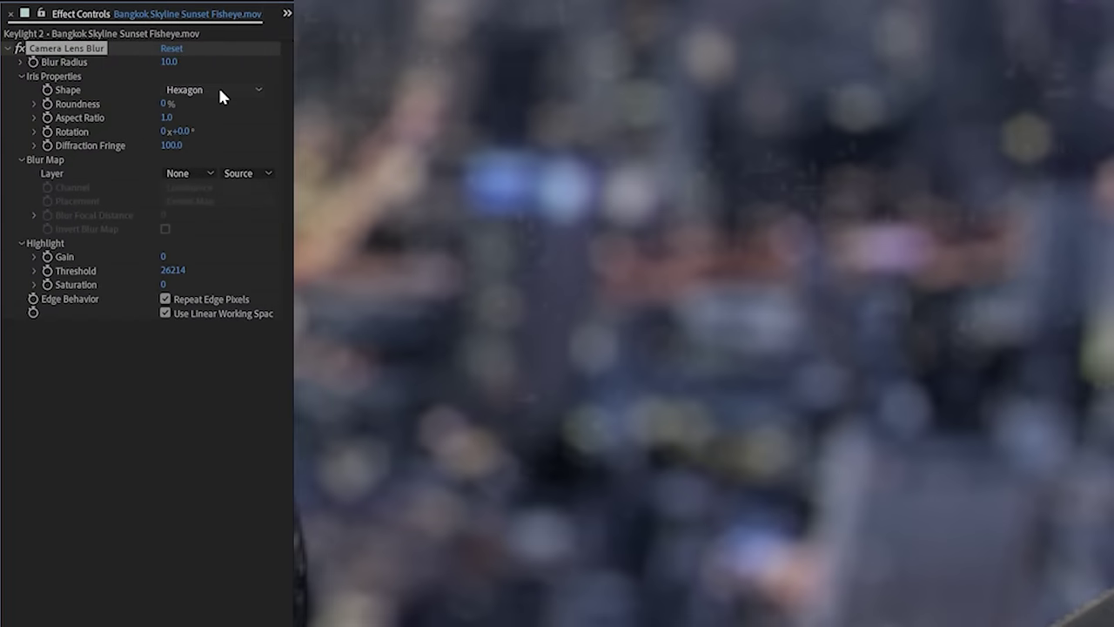
{"action": "left_click", "coordinate": [219, 92]}
{"action": "left_click", "coordinate": [218, 122]}
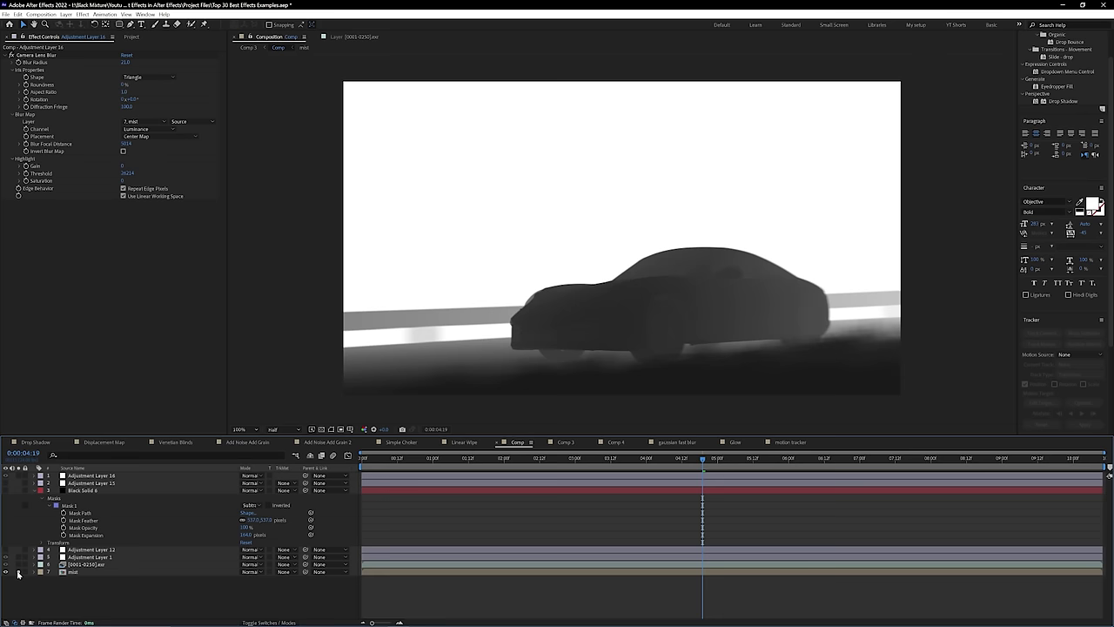
Step: Toggle between the car scene's grey depth map and its full-colour render
{"action": "left_click", "coordinate": [17, 572]}
{"action": "left_click", "coordinate": [17, 573]}
{"action": "left_click", "coordinate": [18, 572]}
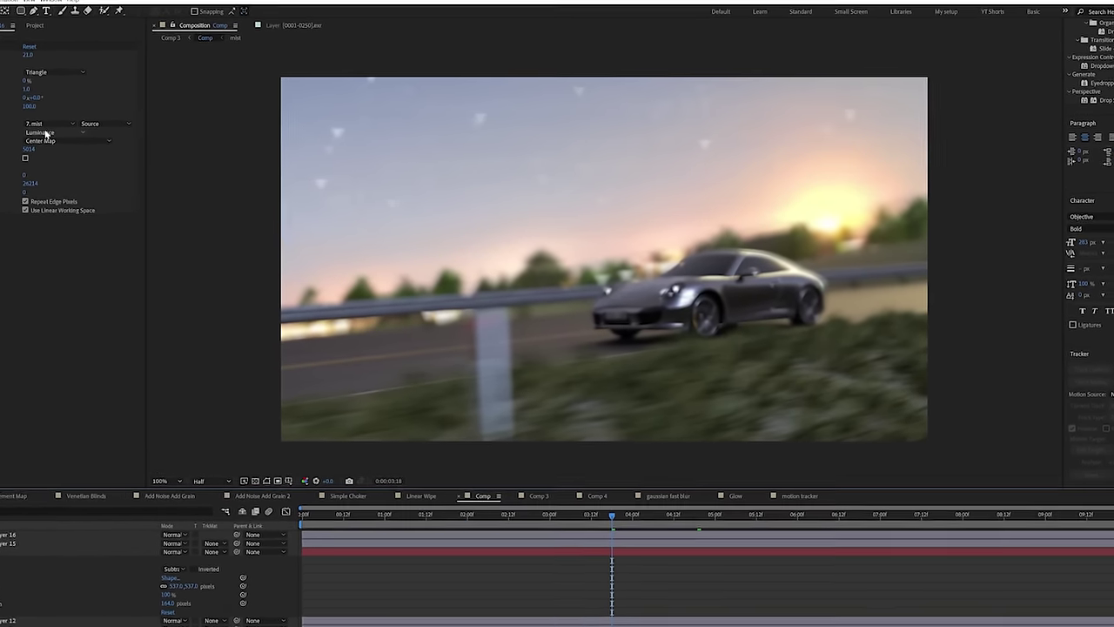
Step: Start the work area at 4:12 and preview the lens-blurred car shot from there
{"action": "key", "text": "Page_Down"}
{"action": "key", "text": "Page_Down"}
{"action": "key", "text": "Page_Down"}
{"action": "key", "text": "Page_Down"}
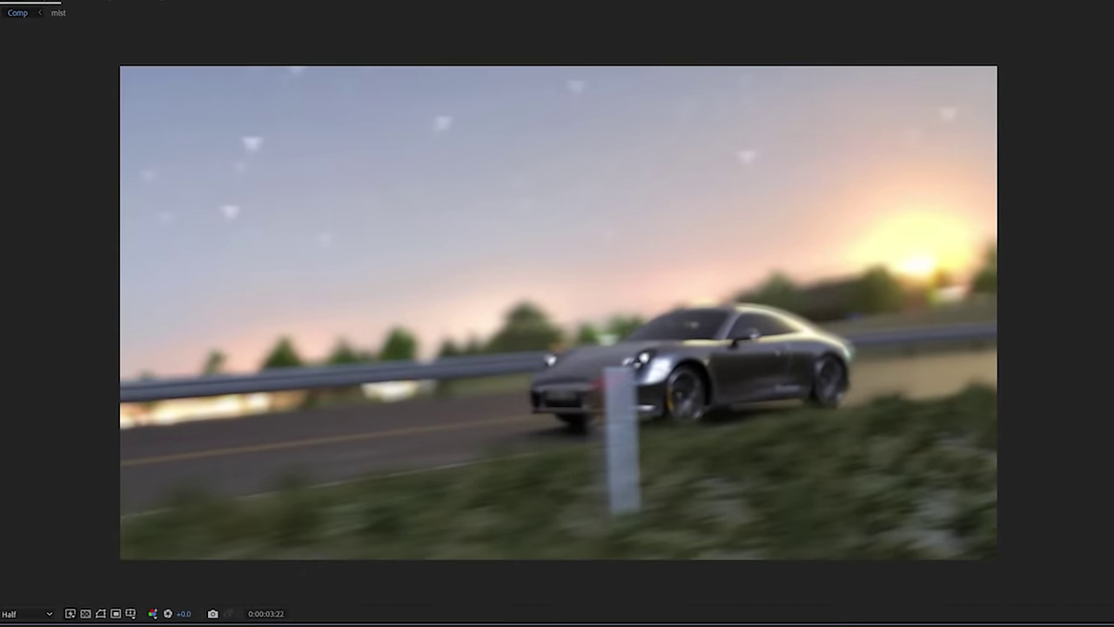
{"action": "key", "text": "Page_Down"}
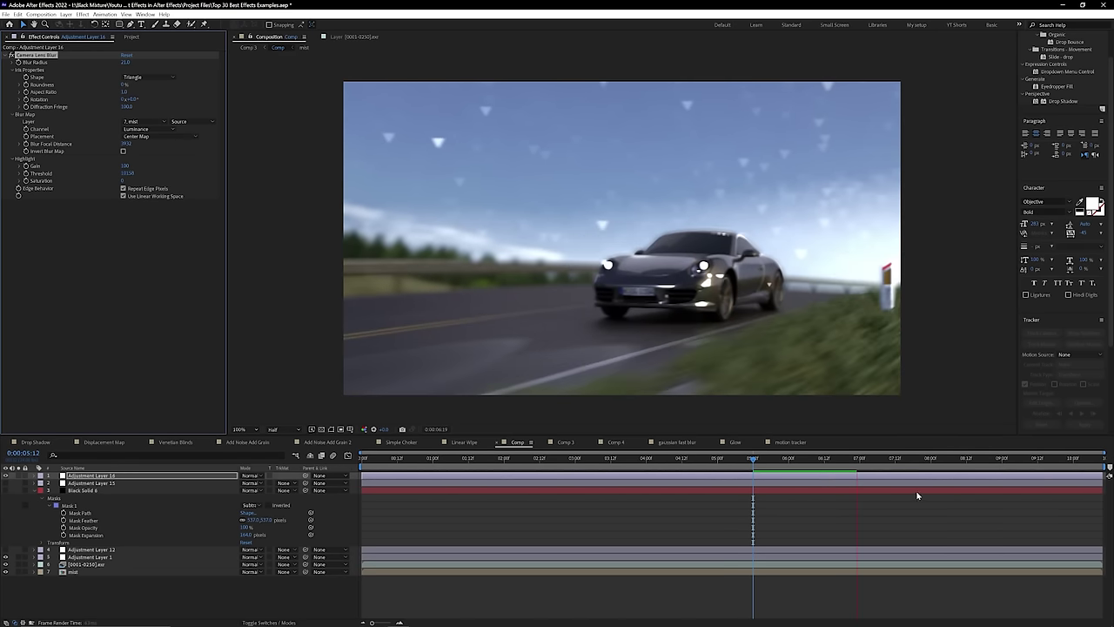
{"action": "left_click", "coordinate": [756, 458]}
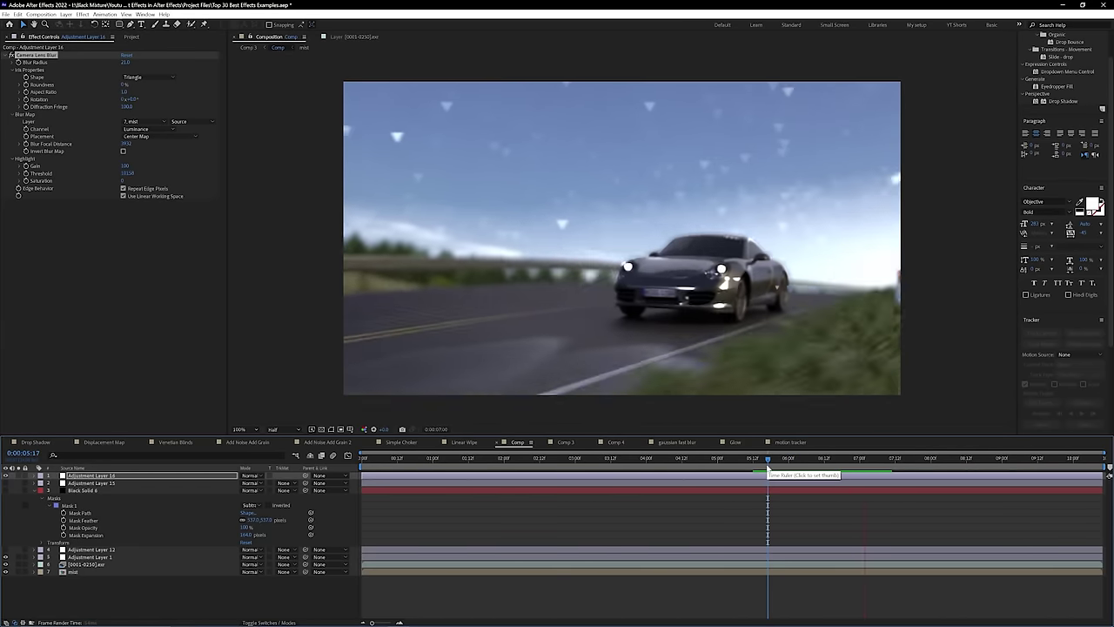
{"action": "left_click_drag", "start_coordinate": [767, 468], "coordinate": [445, 466]}
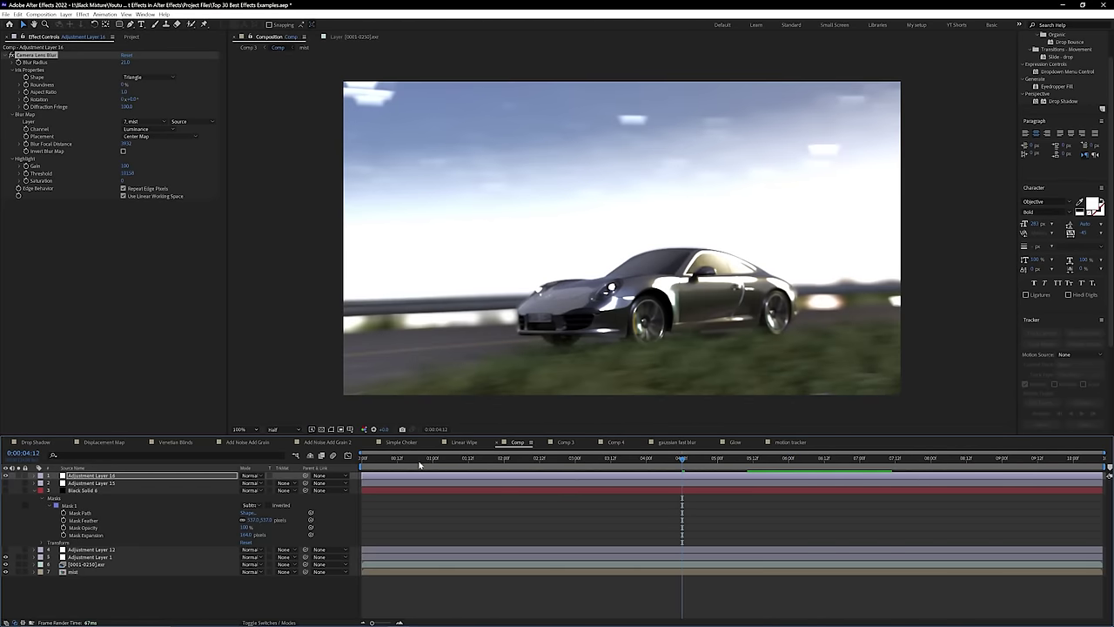
{"action": "left_click_drag", "start_coordinate": [362, 463], "coordinate": [680, 497]}
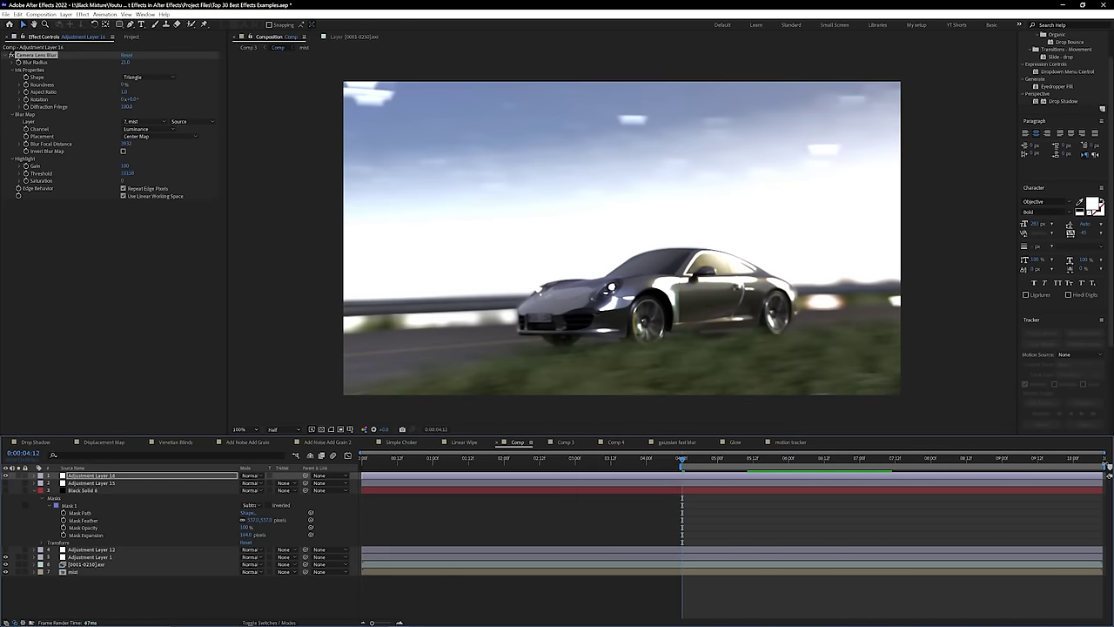
{"action": "key", "text": "space"}
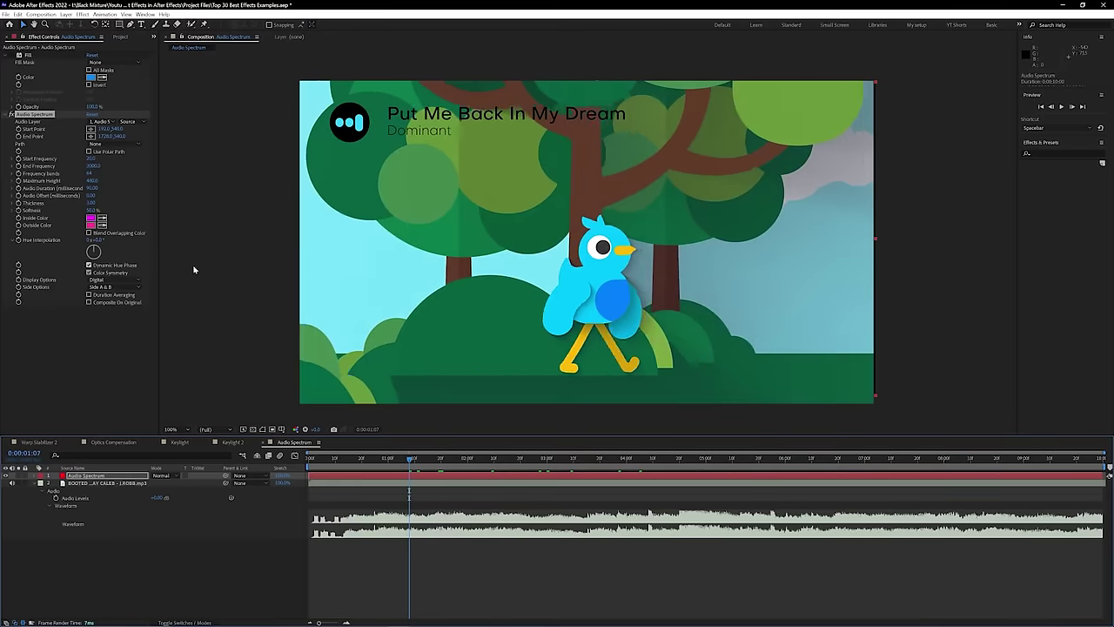
Step: Deselect the layer in the Audio Spectrum comp's Composition panel
{"action": "left_click", "coordinate": [194, 270]}
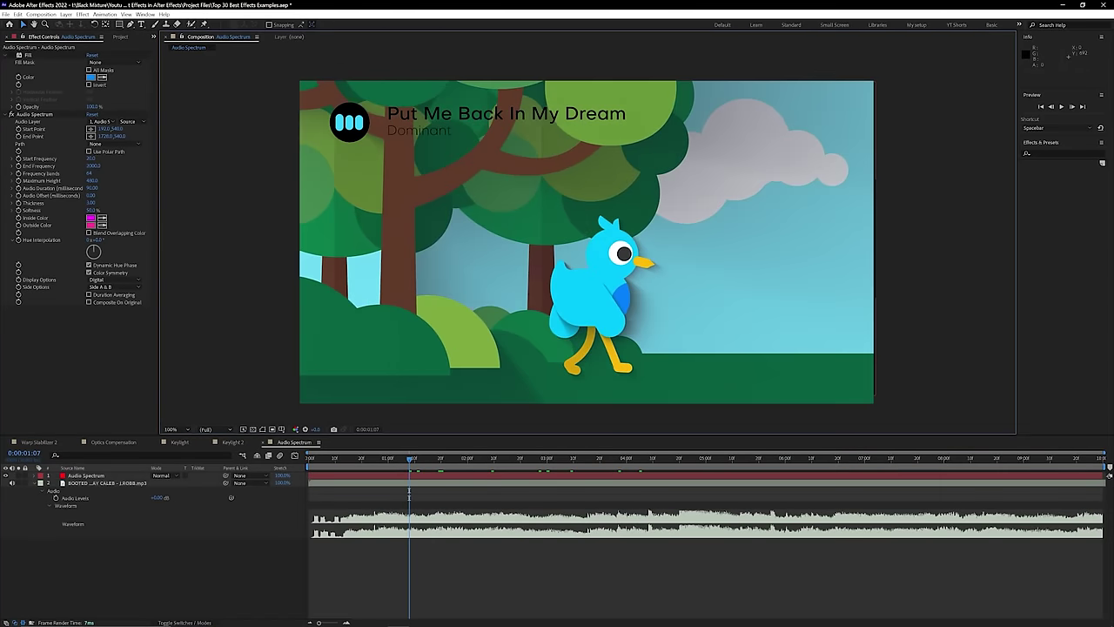
Step: Set Audio Spectrum's Audio Layer to the music track on layer 2 and scrub back near the start
{"action": "left_click", "coordinate": [102, 121]}
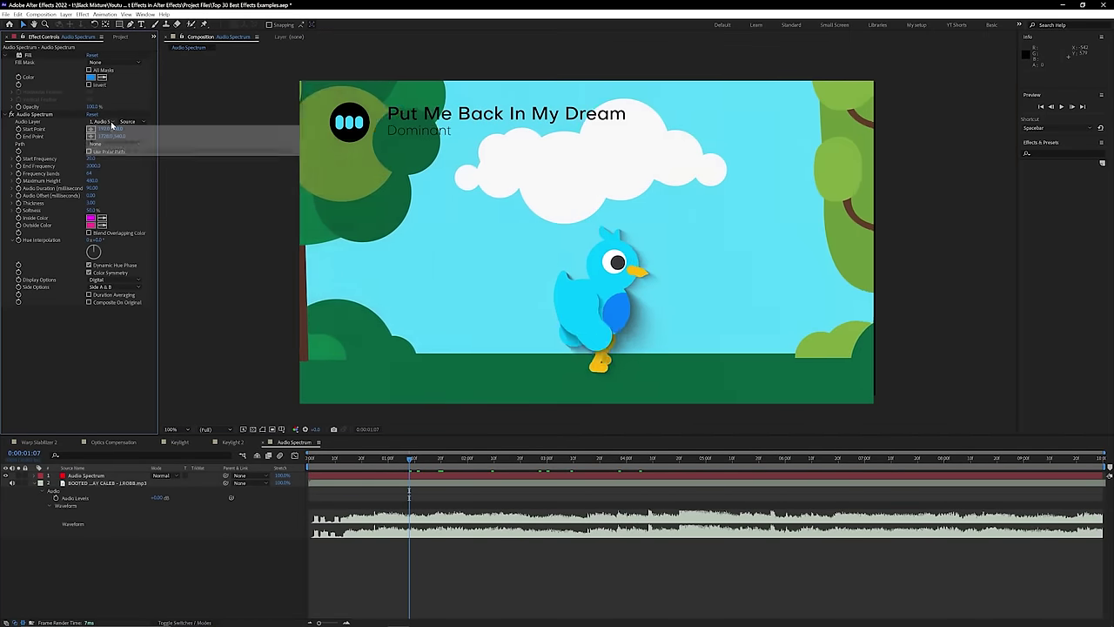
{"action": "left_click", "coordinate": [129, 150]}
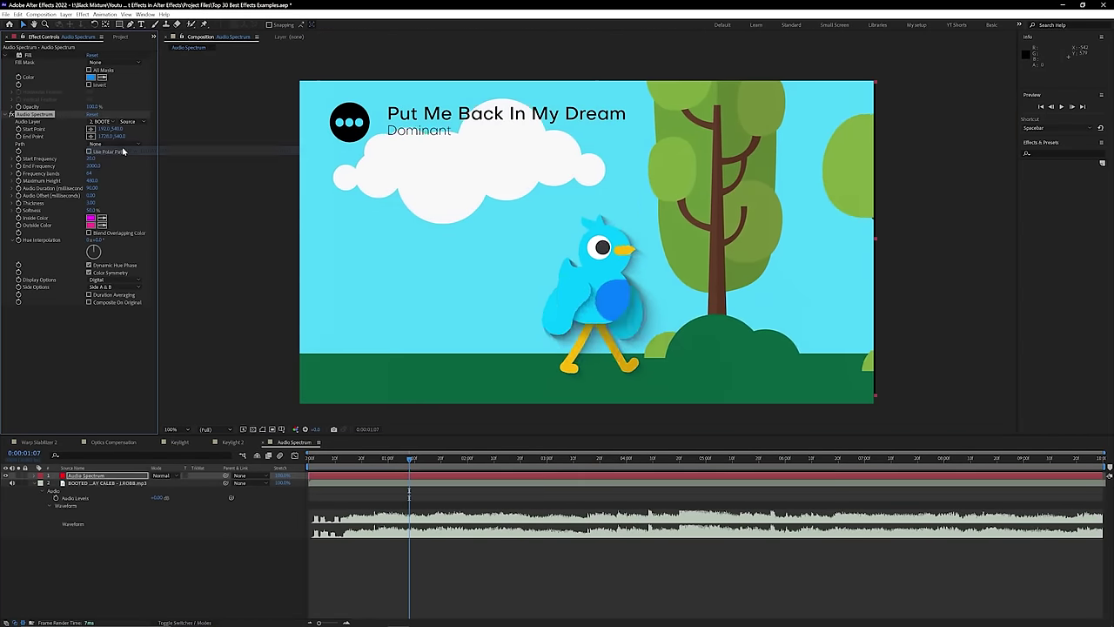
{"action": "left_click_drag", "start_coordinate": [410, 464], "coordinate": [342, 462]}
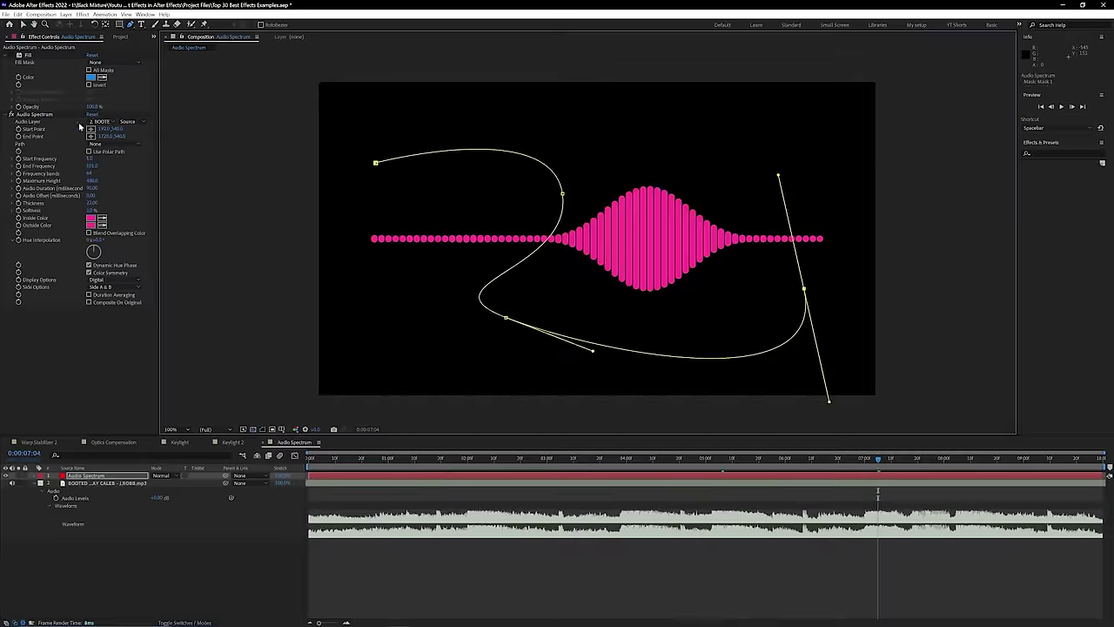
Step: Set Audio Spectrum's Path to Mask 1 and move the time back to about 4:19
{"action": "left_click", "coordinate": [102, 144]}
{"action": "left_click", "coordinate": [107, 165]}
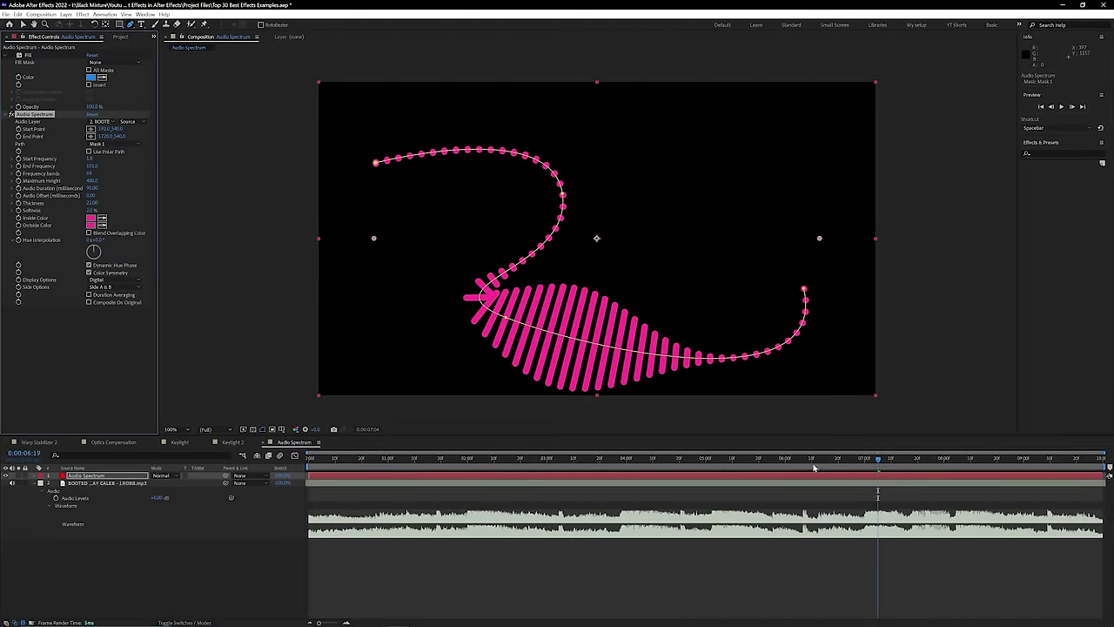
{"action": "left_click_drag", "start_coordinate": [833, 468], "coordinate": [661, 468]}
Step: Reshape Mask 1's vertices and handles into a sweeping S-curve, then stop the preview
{"action": "left_click_drag", "start_coordinate": [503, 322], "coordinate": [423, 285]}
{"action": "left_click_drag", "start_coordinate": [629, 139], "coordinate": [652, 138]}
{"action": "left_click_drag", "start_coordinate": [487, 287], "coordinate": [473, 283]}
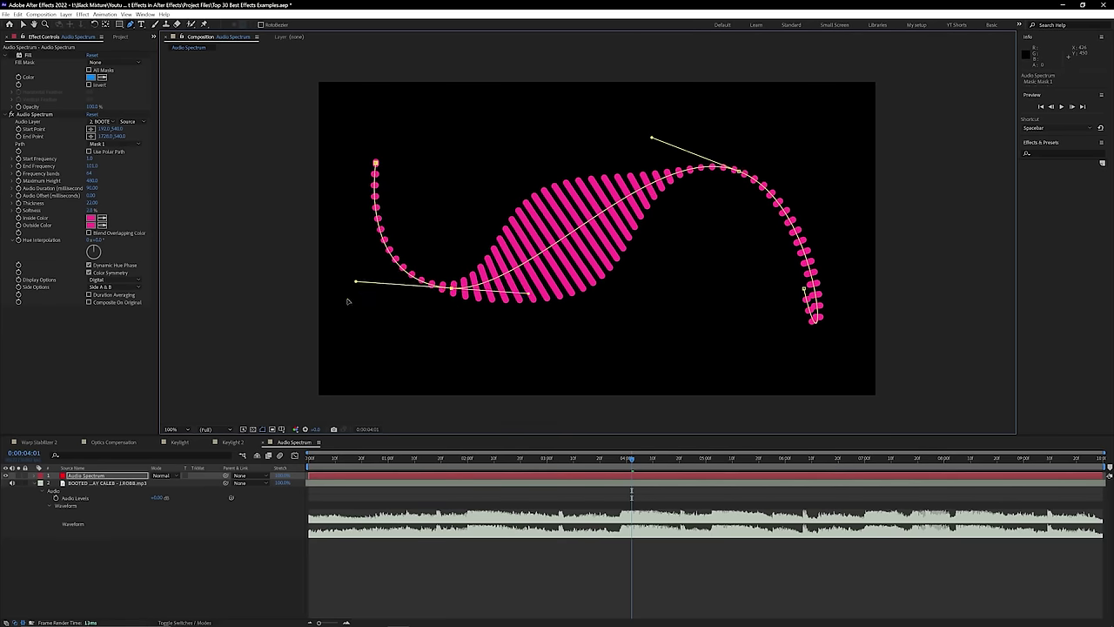
{"action": "left_click_drag", "start_coordinate": [739, 172], "coordinate": [770, 142]}
{"action": "left_click_drag", "start_coordinate": [453, 289], "coordinate": [509, 333]}
{"action": "left_click_drag", "start_coordinate": [803, 288], "coordinate": [782, 331]}
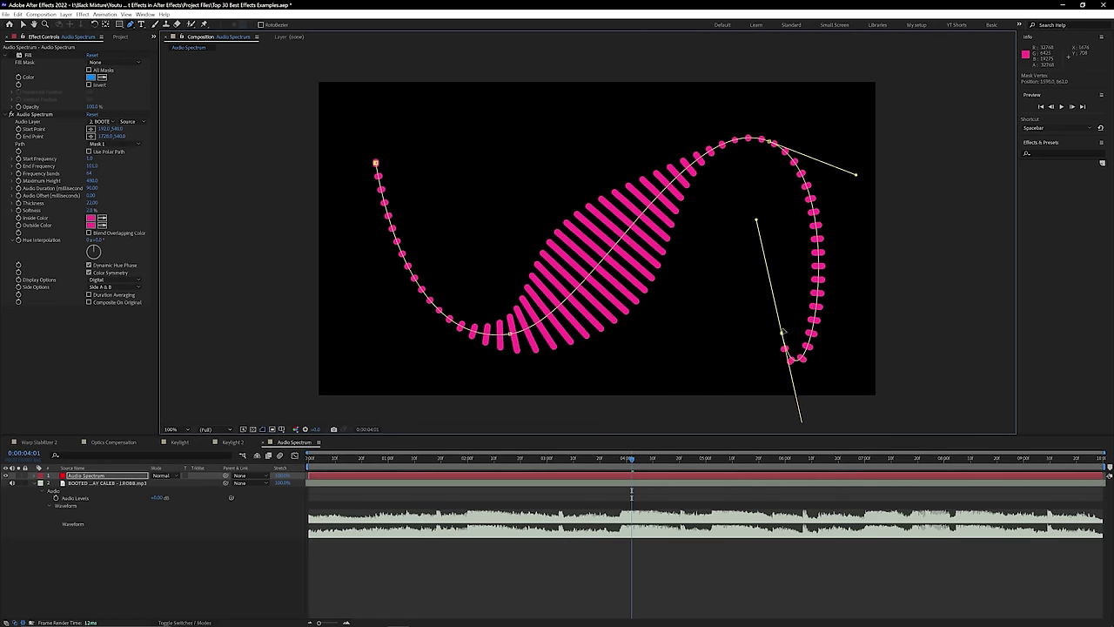
{"action": "left_click_drag", "start_coordinate": [756, 213], "coordinate": [757, 363]}
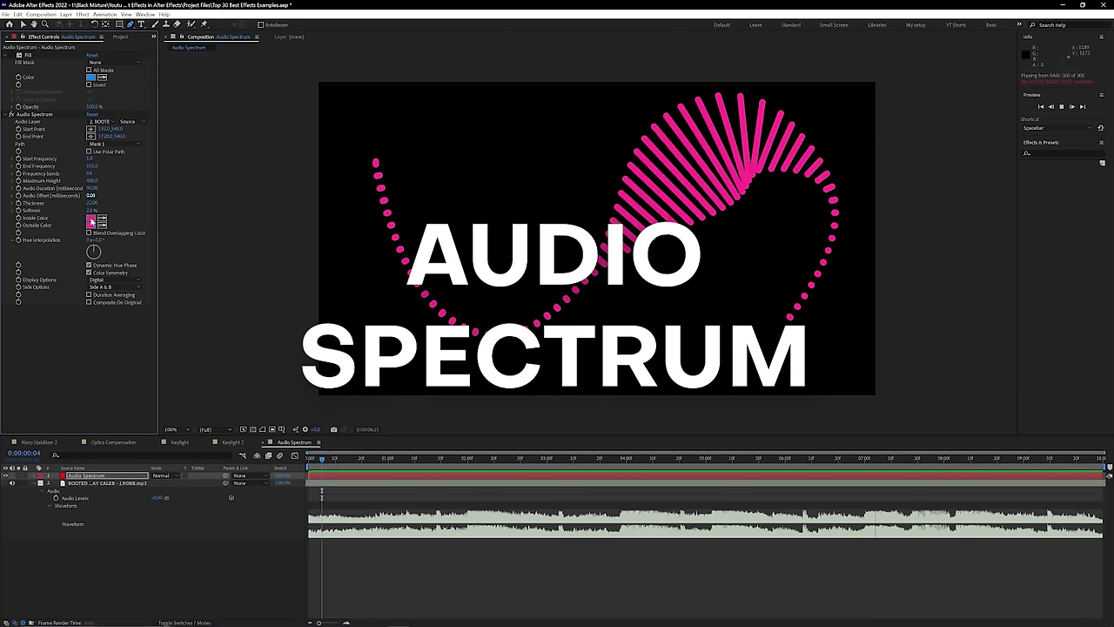
{"action": "left_click", "coordinate": [93, 203]}
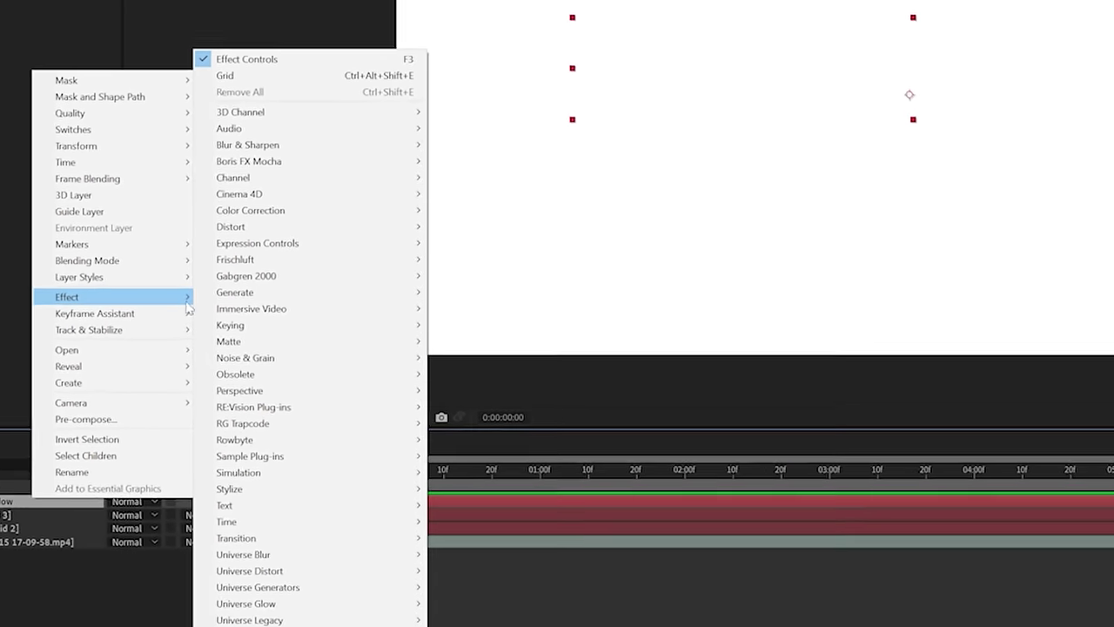
Step: Apply Drop Shadow to the title text, set Softness to about 152, and toggle Shadow Only
{"action": "mouse_move", "coordinate": [273, 420]}
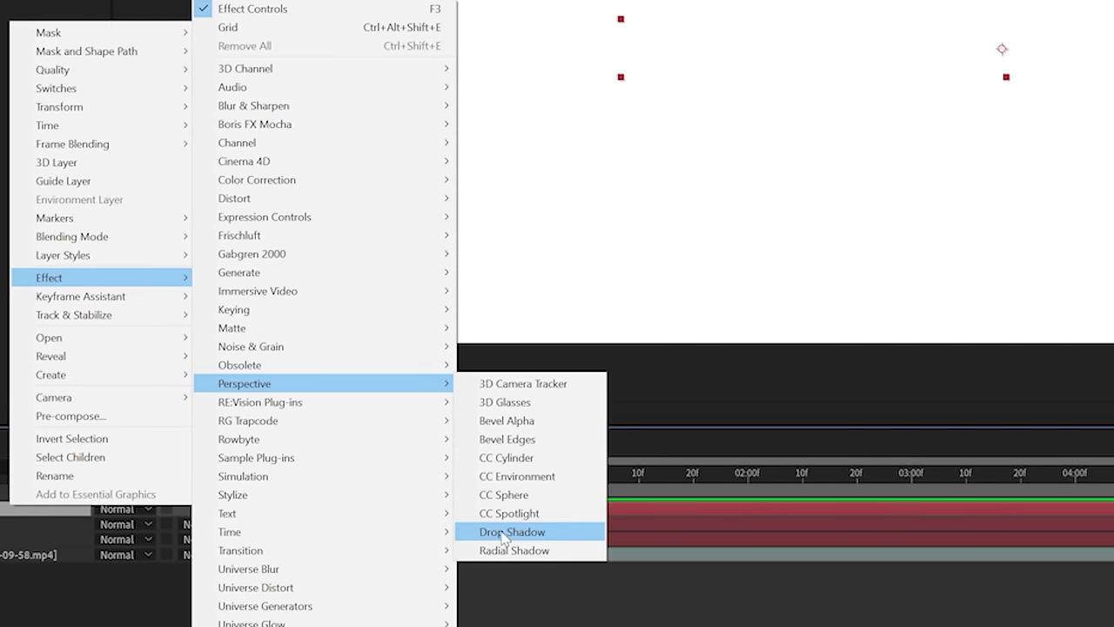
{"action": "left_click", "coordinate": [512, 532]}
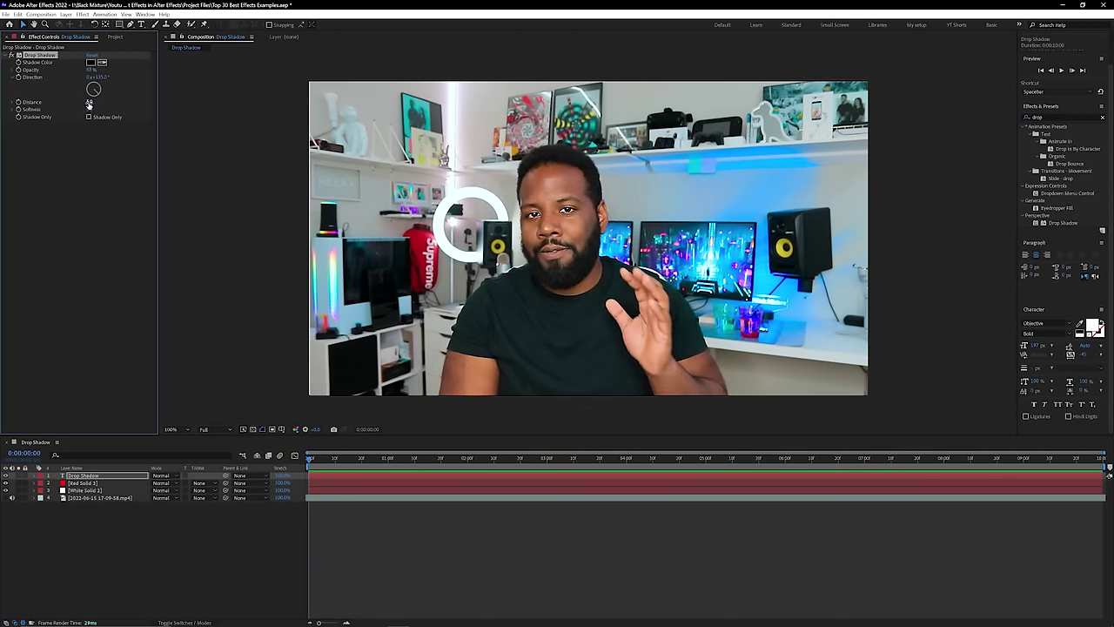
{"action": "left_click_drag", "start_coordinate": [130, 110], "coordinate": [159, 110]}
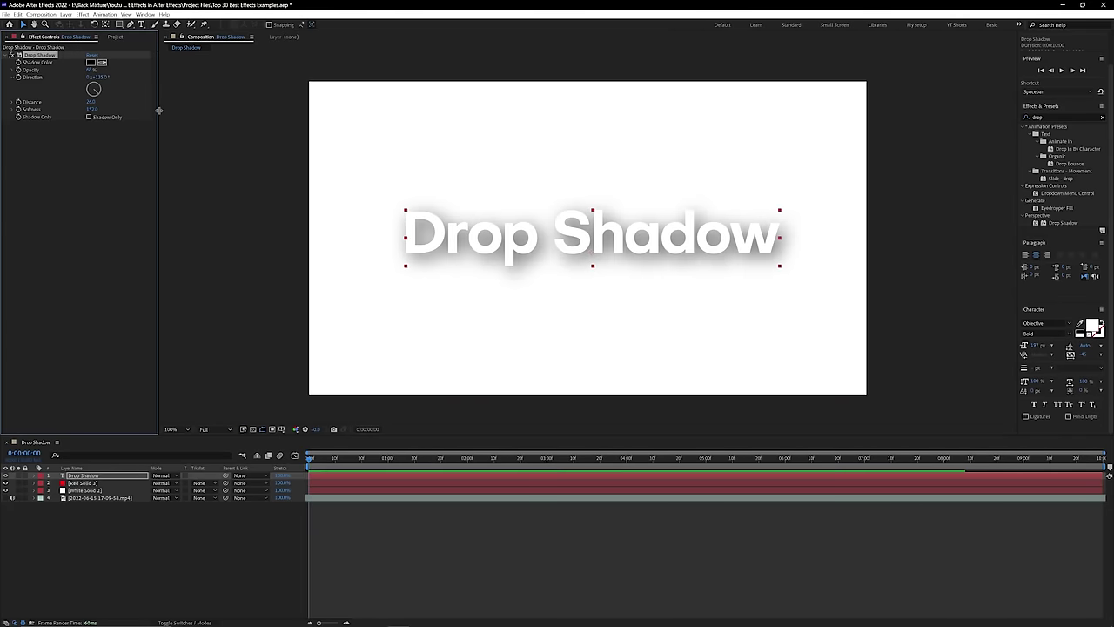
{"action": "left_click", "coordinate": [90, 118]}
{"action": "left_click", "coordinate": [90, 117]}
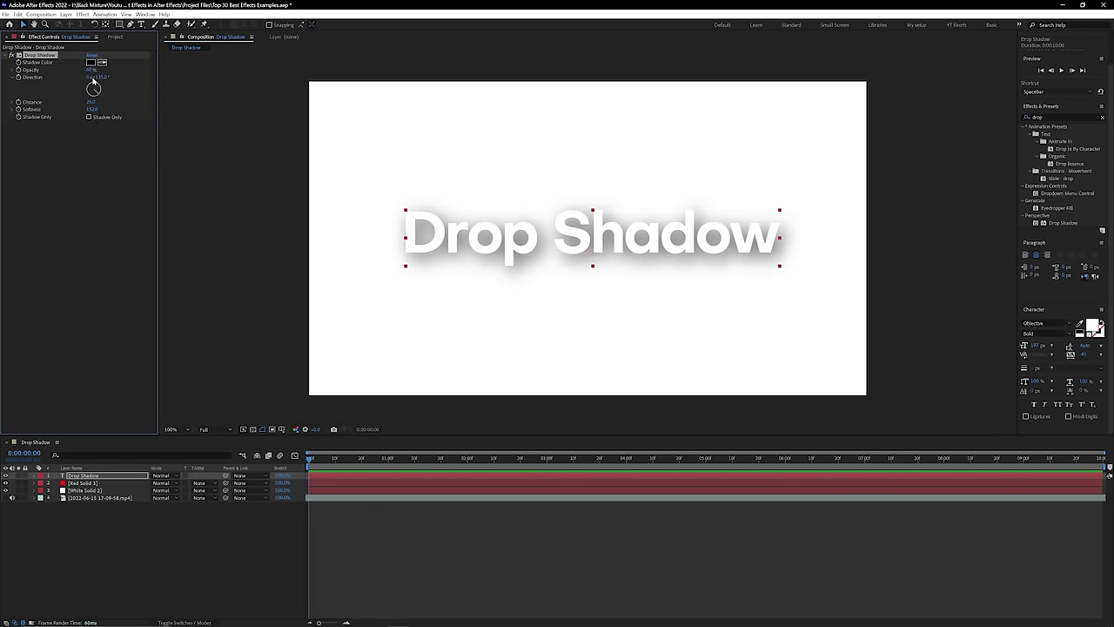
{"action": "left_click", "coordinate": [91, 63]}
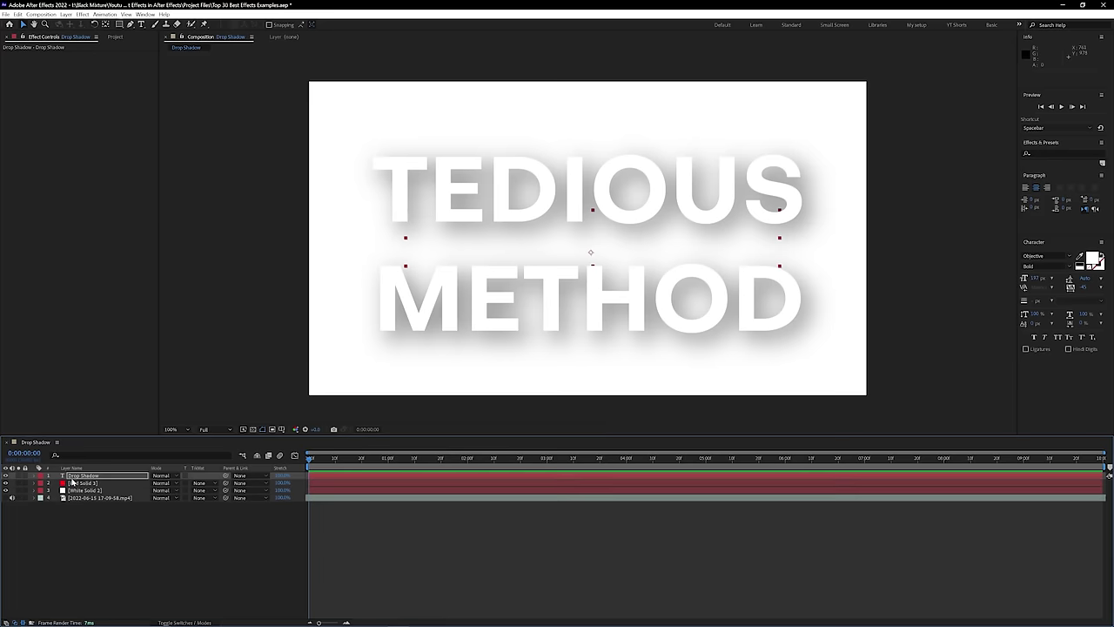
{"action": "right_click", "coordinate": [78, 477]}
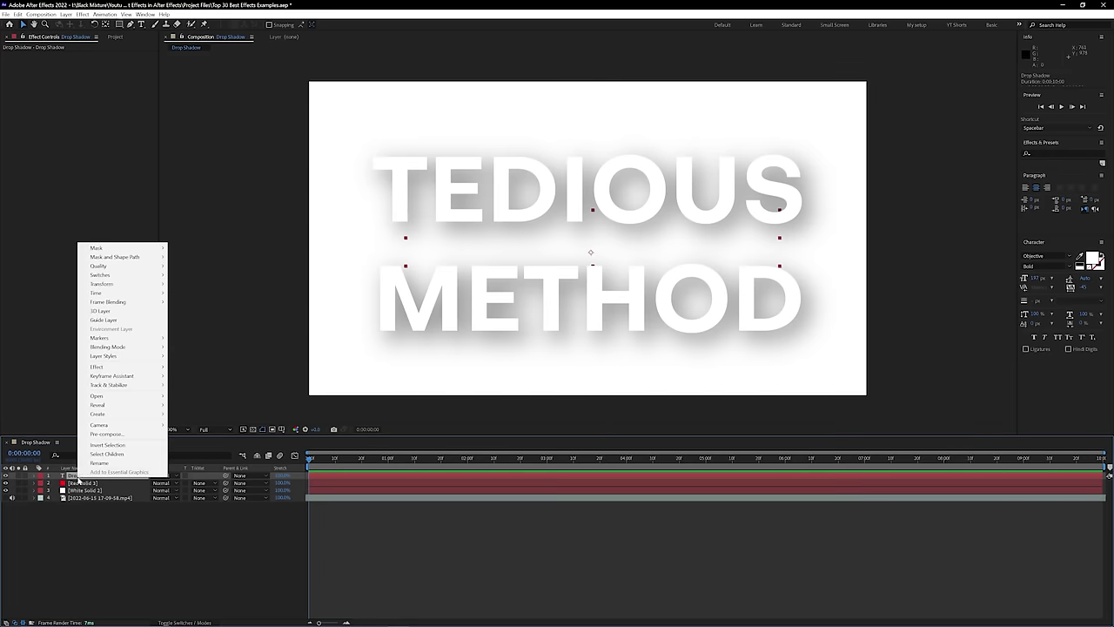
Step: Add a Drop Shadow layer style to the text and increase its Distance and Size
{"action": "mouse_move", "coordinate": [103, 356]}
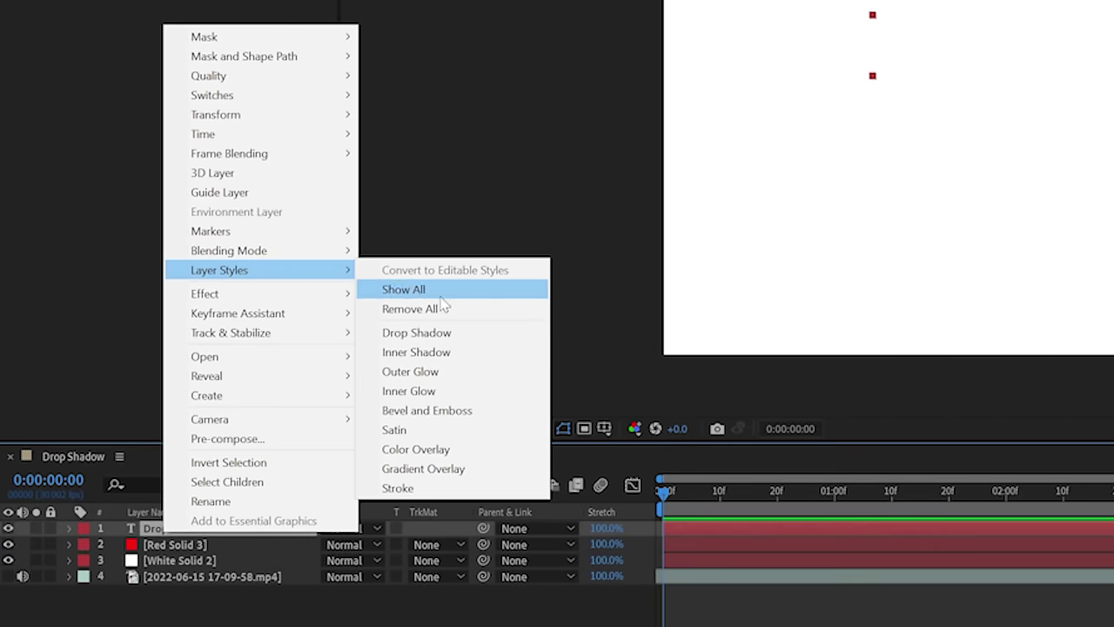
{"action": "left_click", "coordinate": [459, 331]}
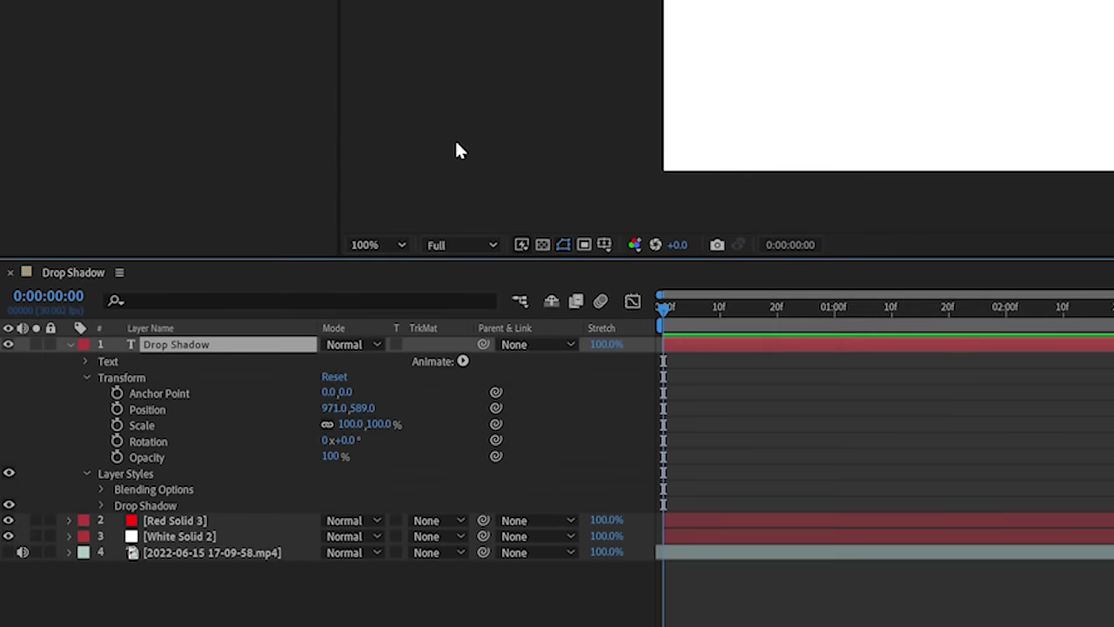
{"action": "left_click", "coordinate": [100, 505]}
{"action": "scroll", "coordinate": [114, 503], "scroll_direction": "down", "scroll_amount": 2}
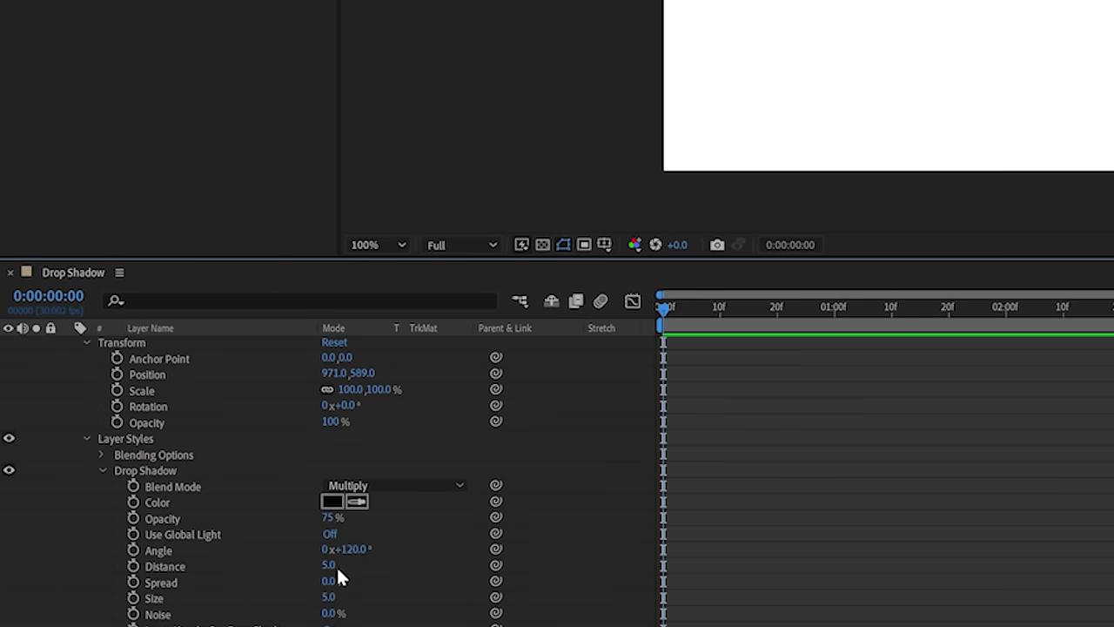
{"action": "left_click", "coordinate": [329, 566]}
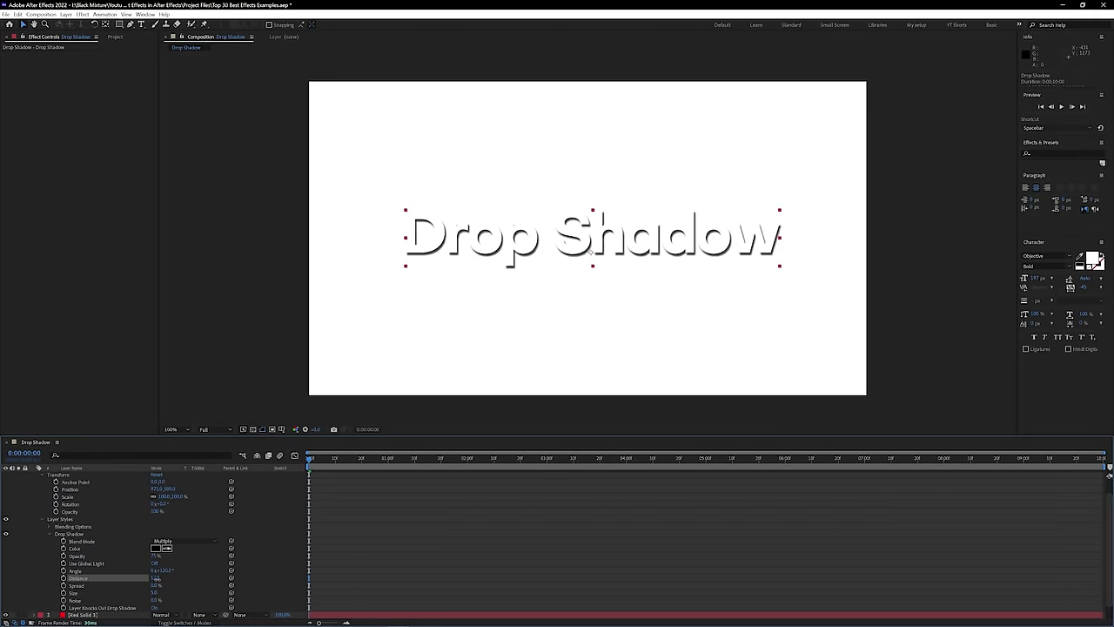
{"action": "left_click_drag", "start_coordinate": [154, 592], "coordinate": [161, 585]}
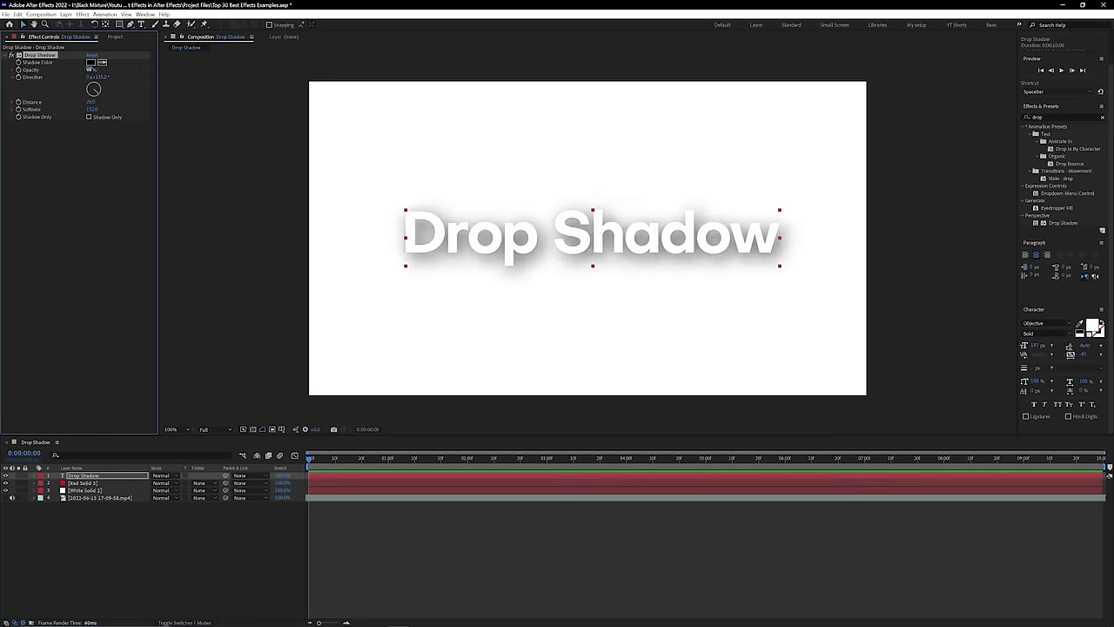
Step: Push the first shadow further out and duplicate it as a red, softer Drop Shadow 2
{"action": "left_click_drag", "start_coordinate": [90, 102], "coordinate": [95, 103]}
{"action": "left_click", "coordinate": [48, 56]}
{"action": "key", "text": "ctrl+d"}
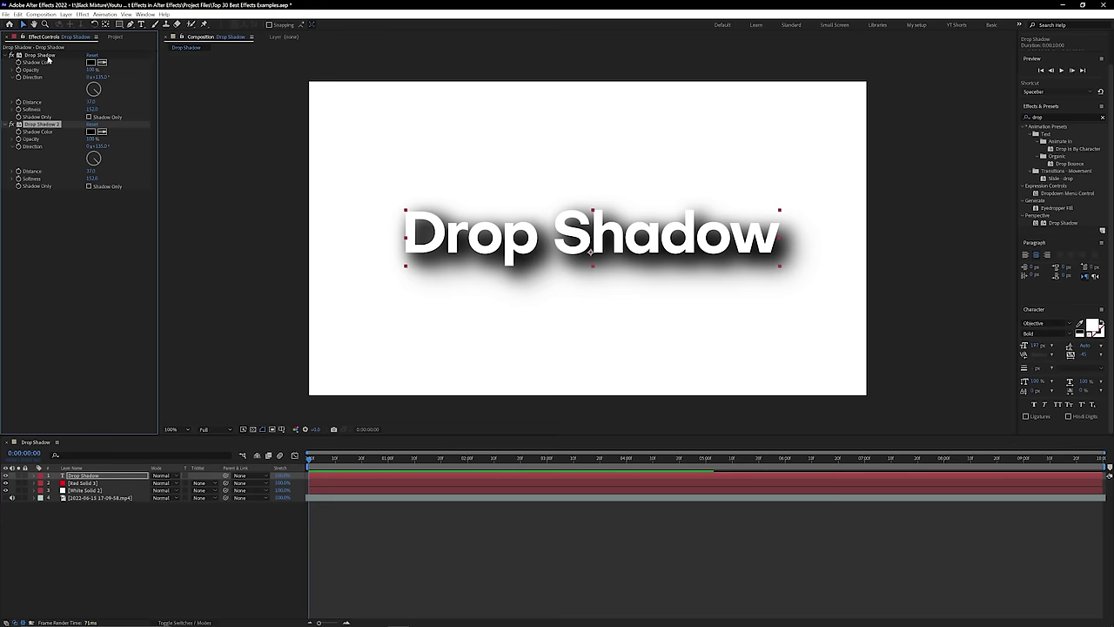
{"action": "left_click_drag", "start_coordinate": [91, 170], "coordinate": [68, 158]}
{"action": "left_click", "coordinate": [91, 130]}
{"action": "left_click", "coordinate": [265, 243]}
{"action": "left_click", "coordinate": [352, 236]}
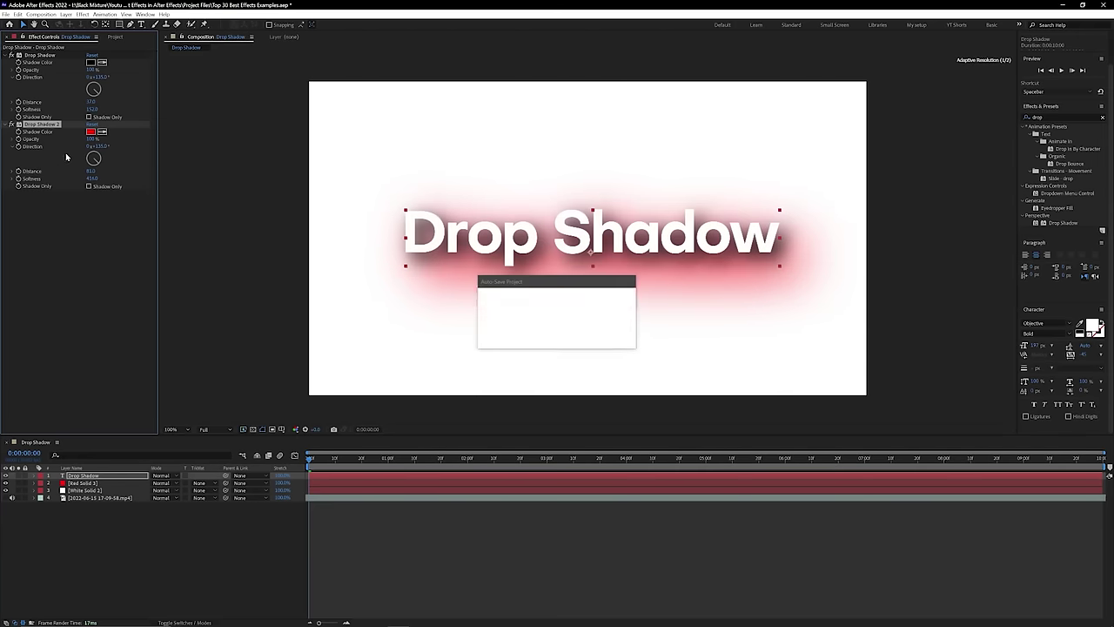
Step: Duplicate Drop Shadow 2 as Drop Shadow 3, try a purple colour, then undo it
{"action": "left_click", "coordinate": [41, 125]}
{"action": "key", "text": "ctrl+d"}
{"action": "left_click", "coordinate": [90, 199]}
{"action": "left_click", "coordinate": [281, 293]}
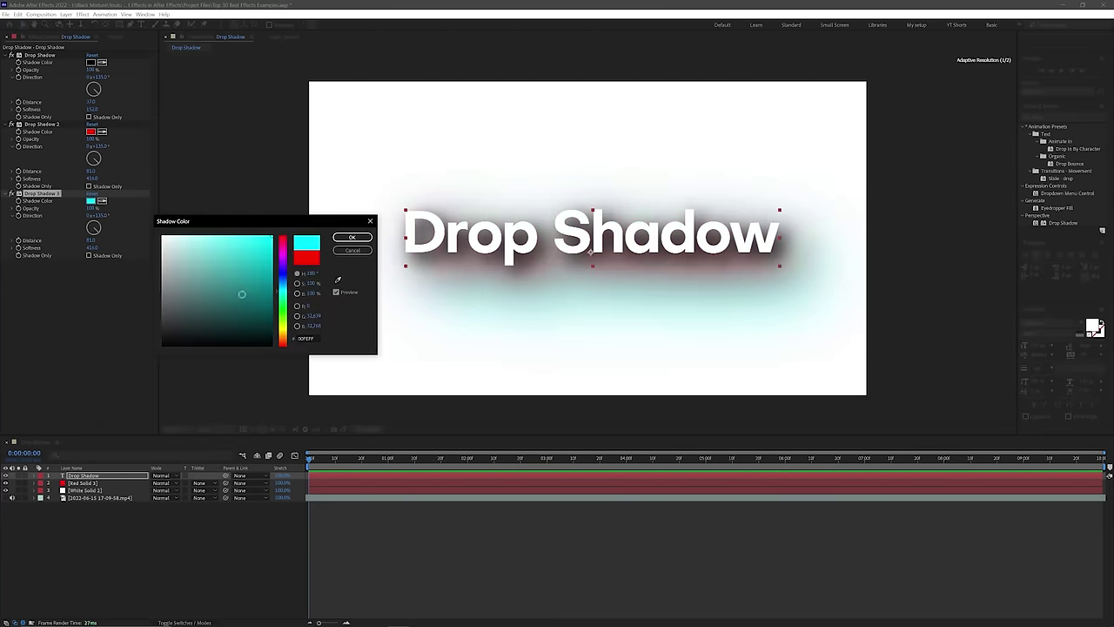
{"action": "left_click_drag", "start_coordinate": [281, 293], "coordinate": [283, 264]}
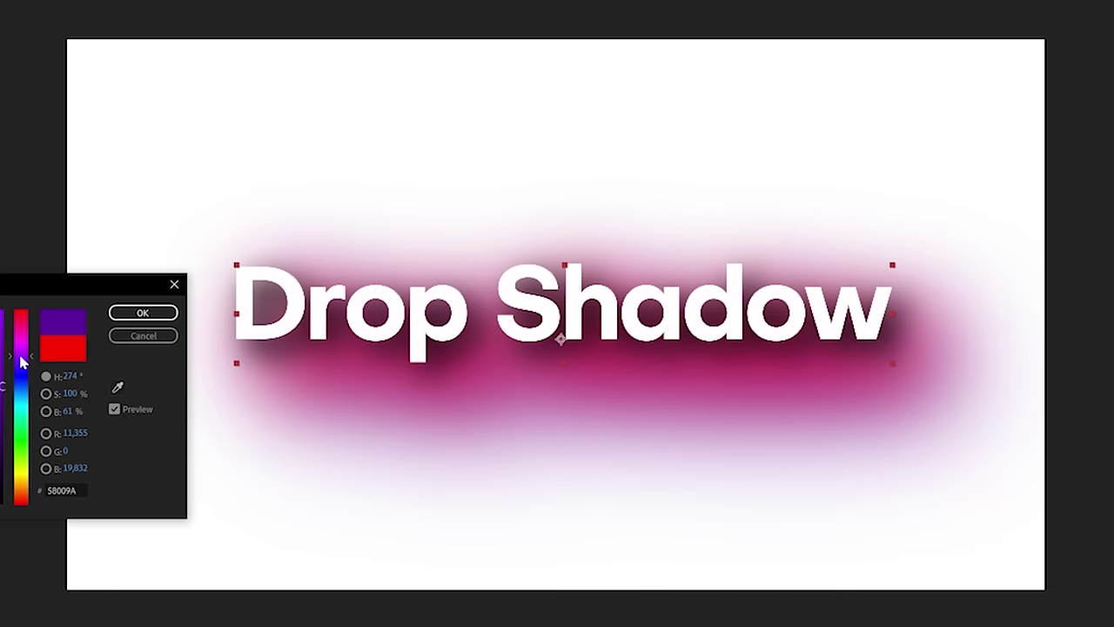
{"action": "left_click", "coordinate": [143, 313]}
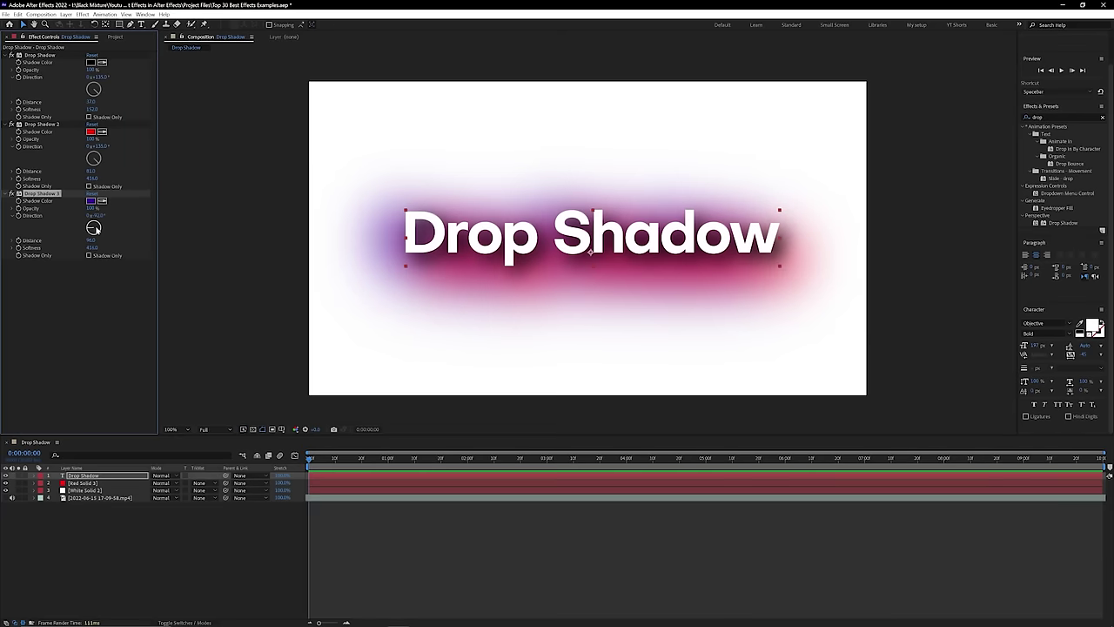
{"action": "key", "text": "ctrl+z"}
Step: Create a purple Drop Shadow 4 and collapse the first two shadows' settings
{"action": "key", "text": "ctrl+d"}
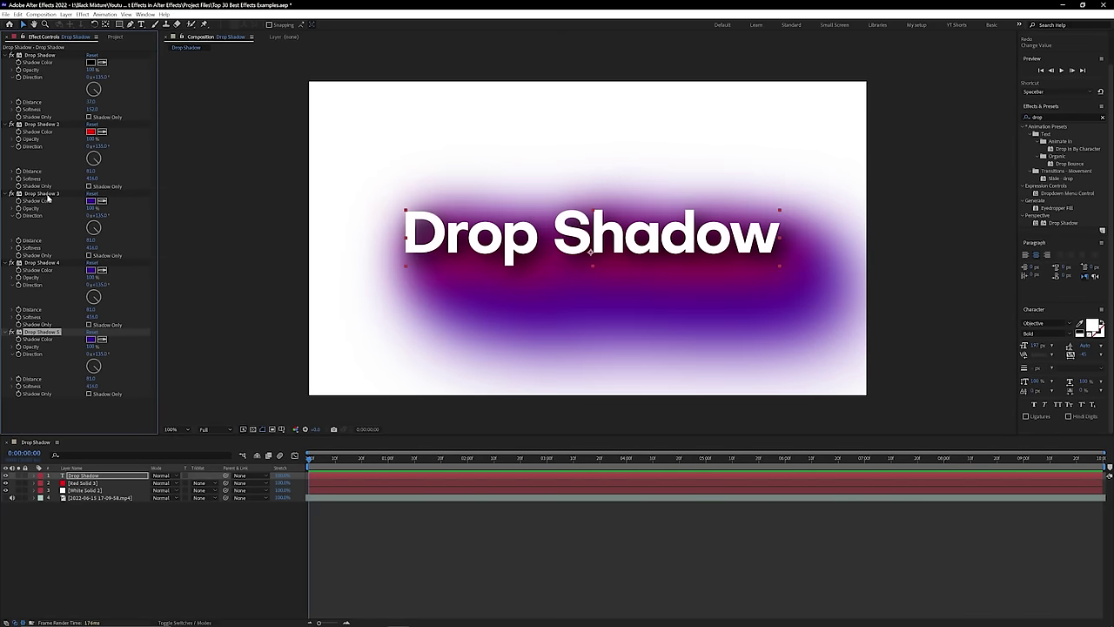
{"action": "left_click", "coordinate": [90, 269]}
{"action": "mouse_move", "coordinate": [282, 257]}
{"action": "left_mouse_down"}
{"action": "mouse_move", "coordinate": [289, 299]}
{"action": "mouse_move", "coordinate": [289, 245]}
{"action": "left_mouse_up"}
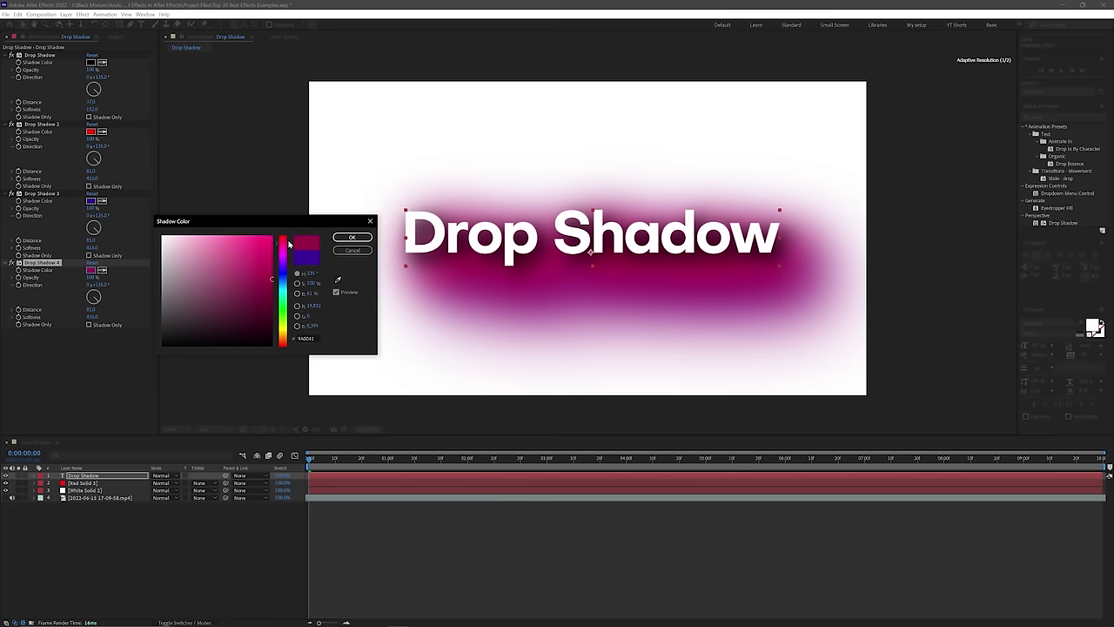
{"action": "left_click", "coordinate": [352, 237]}
{"action": "left_click", "coordinate": [5, 54]}
{"action": "left_click", "coordinate": [5, 62]}
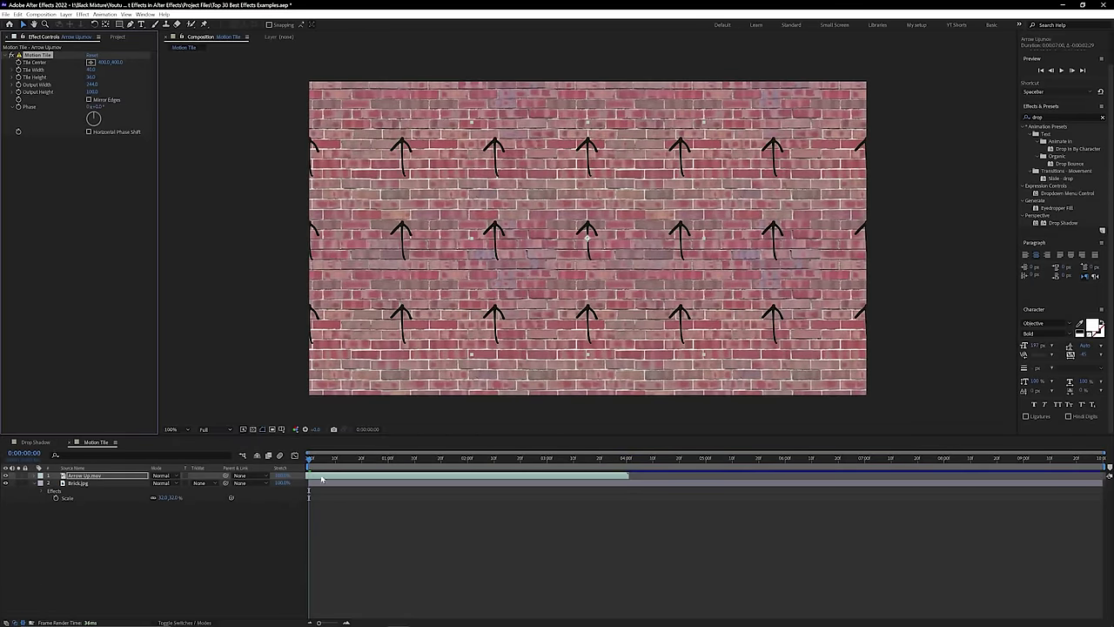
Step: Play back the tiled arrows on the brick wall, then disable the Motion Tile effect
{"action": "key", "text": "space"}
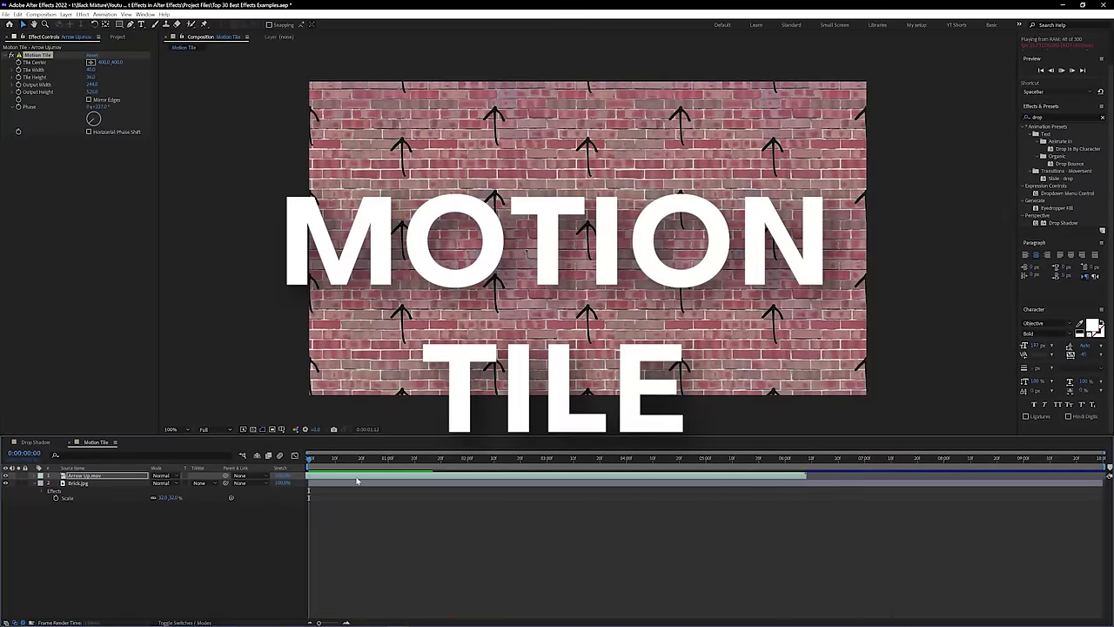
{"action": "left_click", "coordinate": [12, 55]}
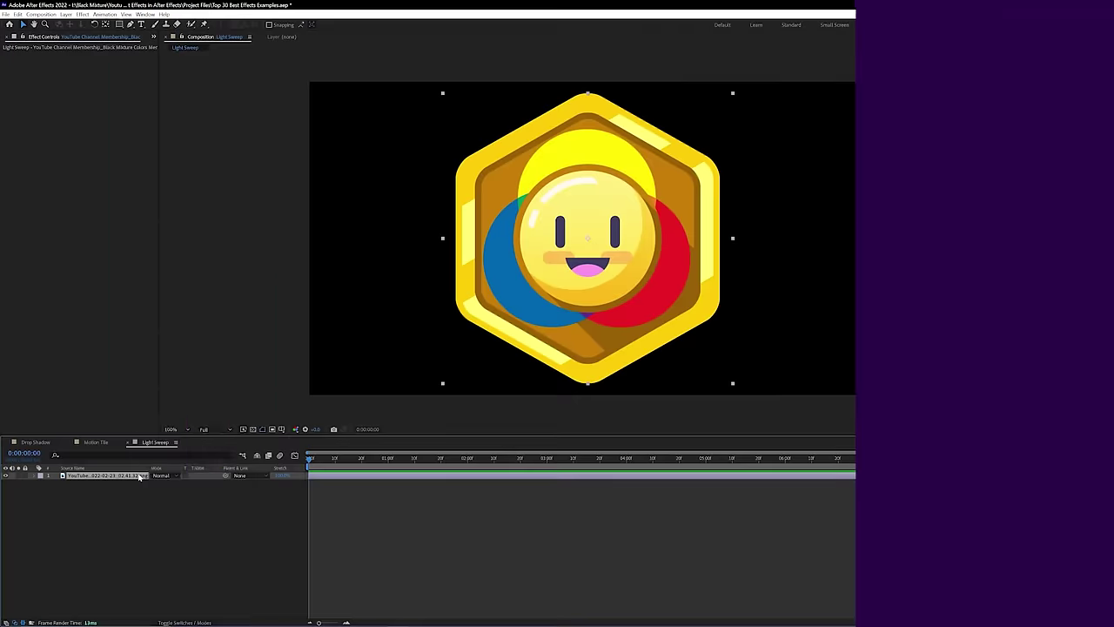
Step: Apply CC Light Sweep to the smiley badge layer
{"action": "right_click", "coordinate": [139, 476]}
{"action": "mouse_move", "coordinate": [154, 356]}
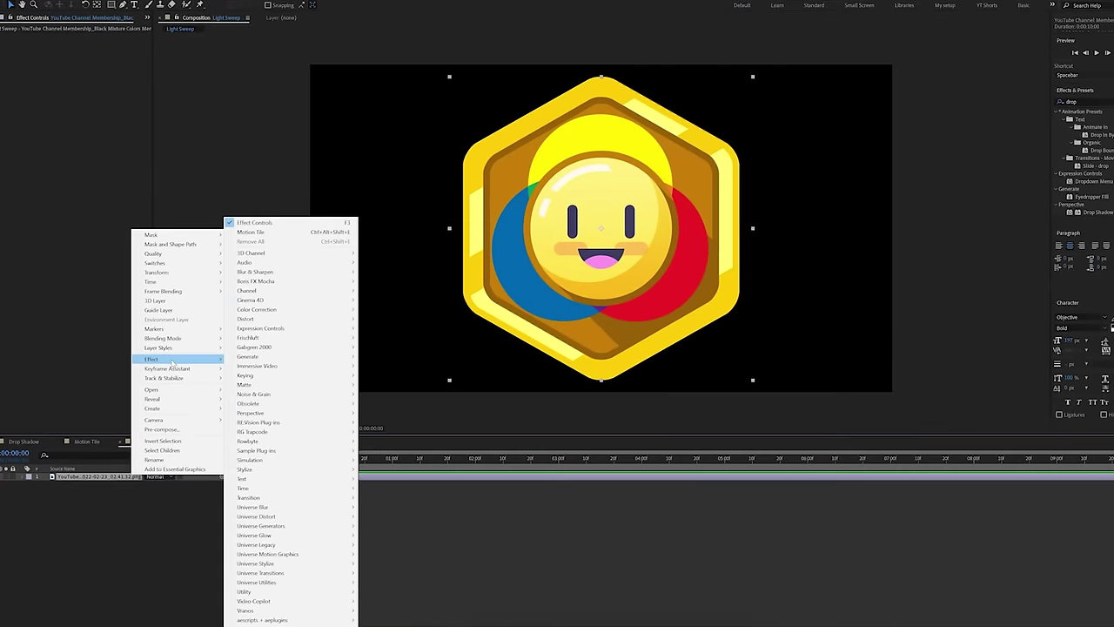
{"action": "mouse_move", "coordinate": [251, 353]}
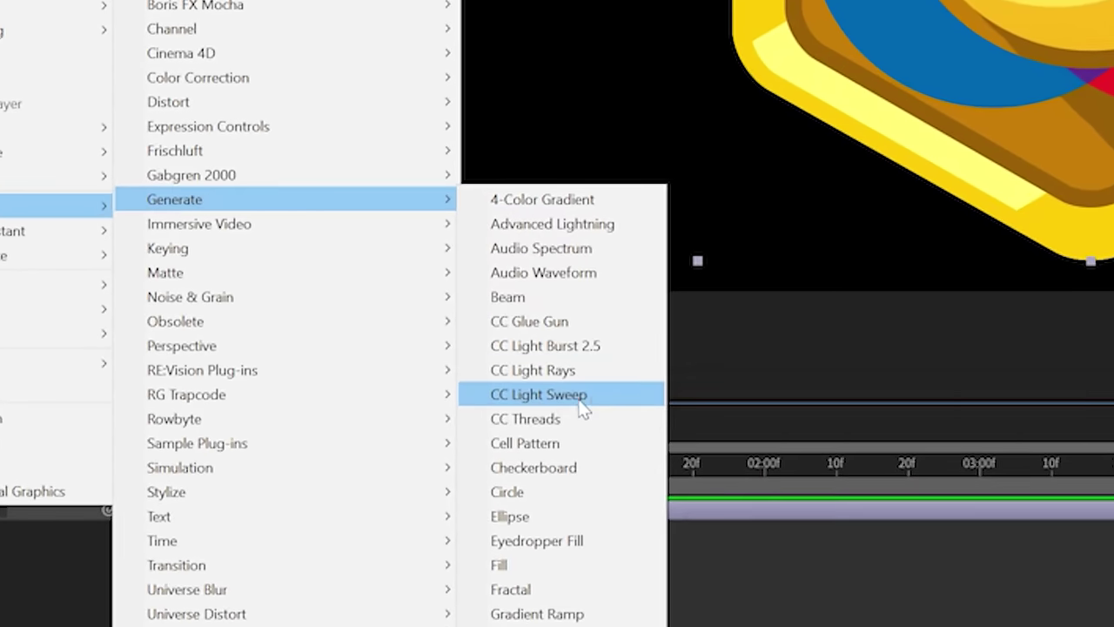
{"action": "left_click", "coordinate": [501, 411]}
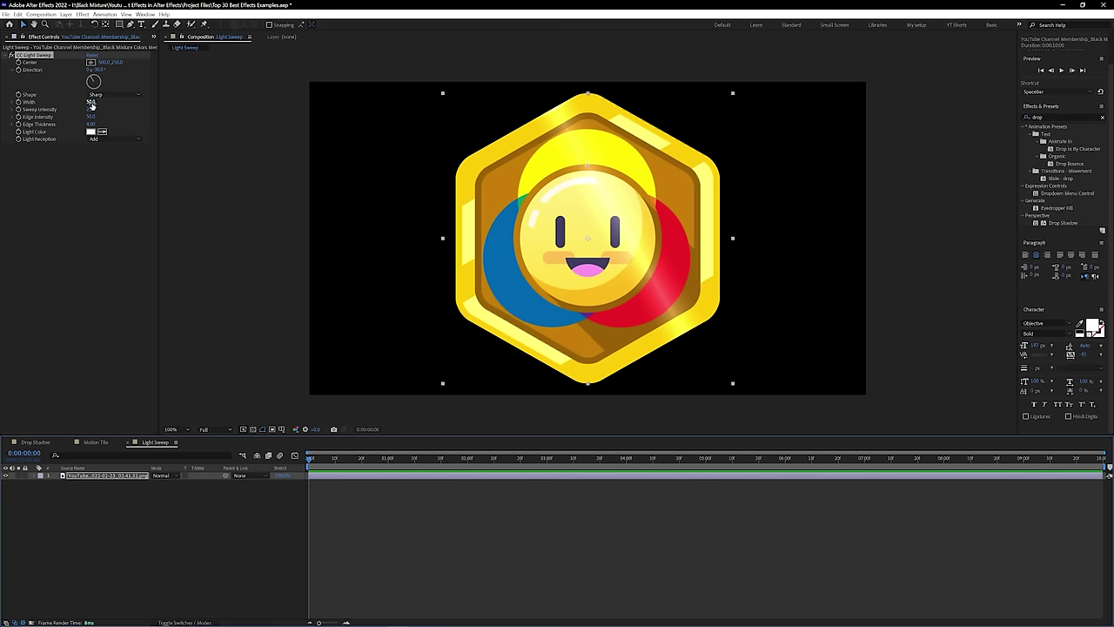
Step: Widen the sweep, move its center across the badge, and blend the top copy additively
{"action": "left_click_drag", "start_coordinate": [92, 103], "coordinate": [146, 95]}
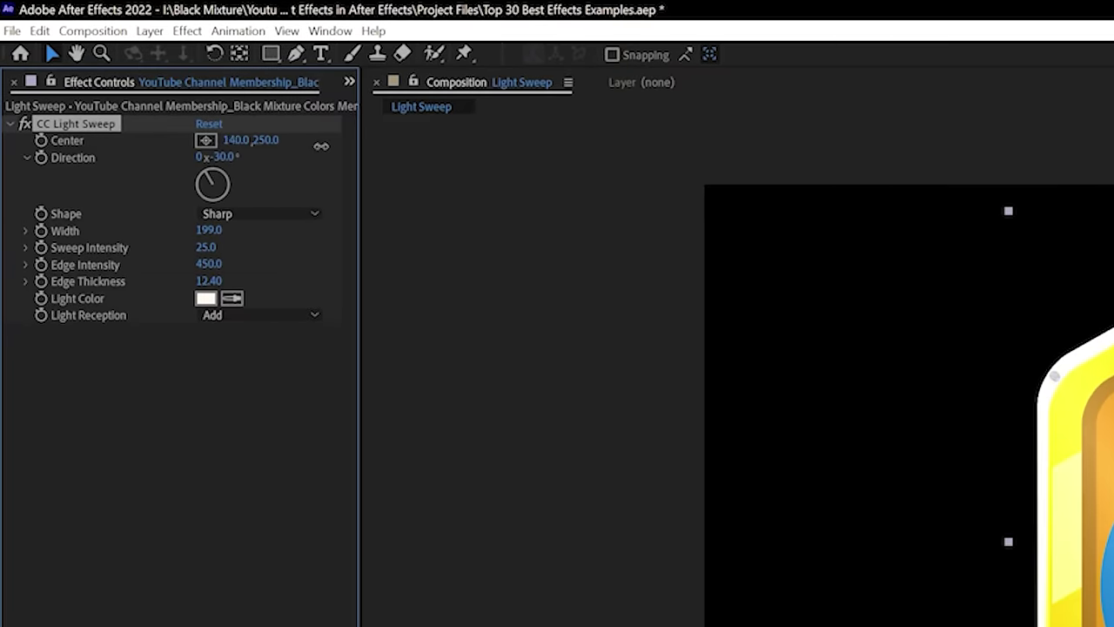
{"action": "left_click_drag", "start_coordinate": [321, 146], "coordinate": [764, 189]}
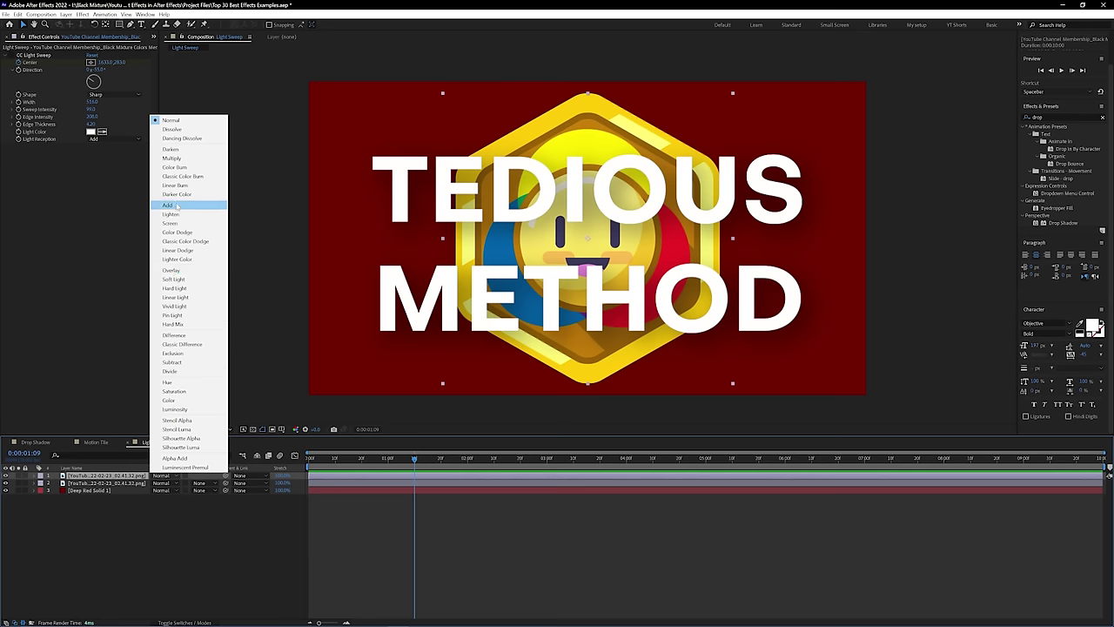
{"action": "left_click", "coordinate": [187, 206]}
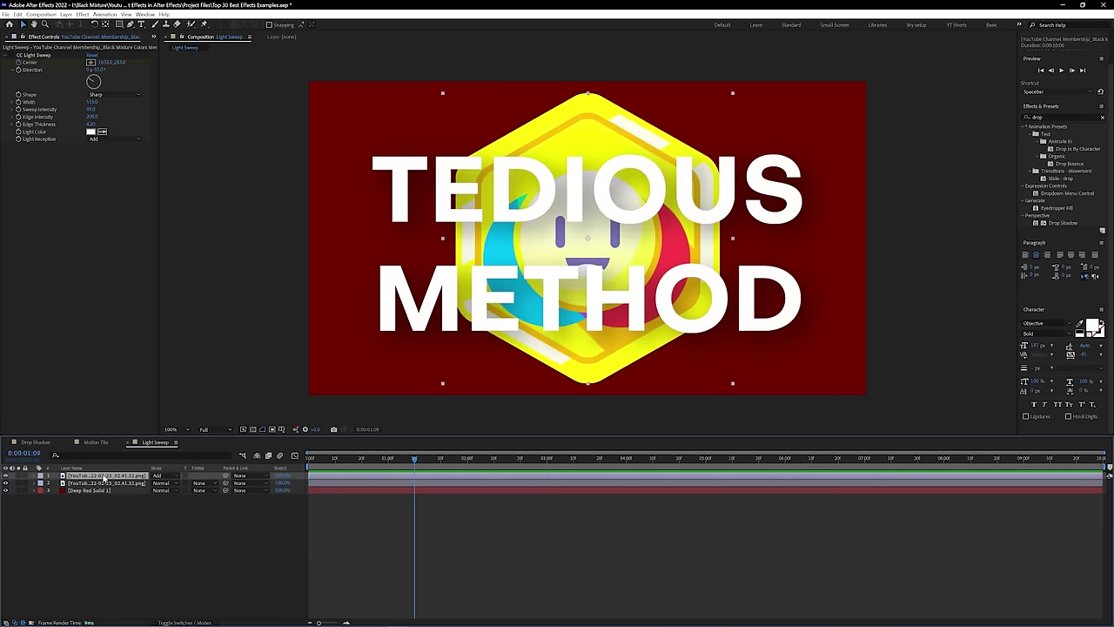
Step: Add a heavily feathered ellipse mask over the badge to show the manual sweep
{"action": "double_click", "coordinate": [120, 24]}
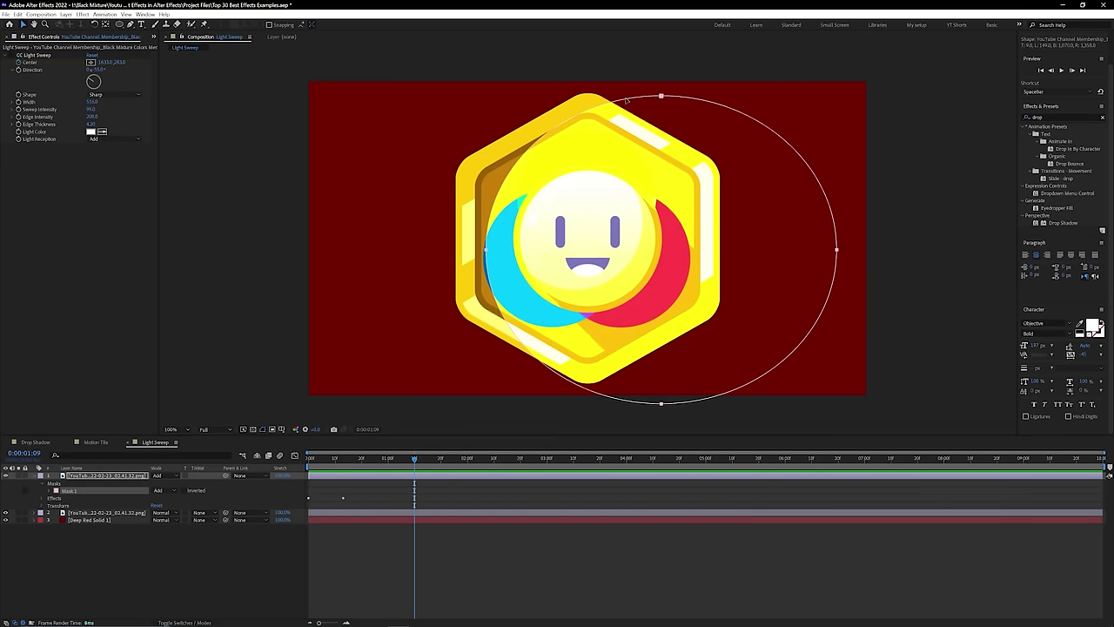
{"action": "left_click_drag", "start_coordinate": [626, 101], "coordinate": [652, 31]}
{"action": "left_click", "coordinate": [50, 490]}
{"action": "left_click_drag", "start_coordinate": [162, 504], "coordinate": [585, 499]}
{"action": "left_click_drag", "start_coordinate": [597, 302], "coordinate": [623, 278]}
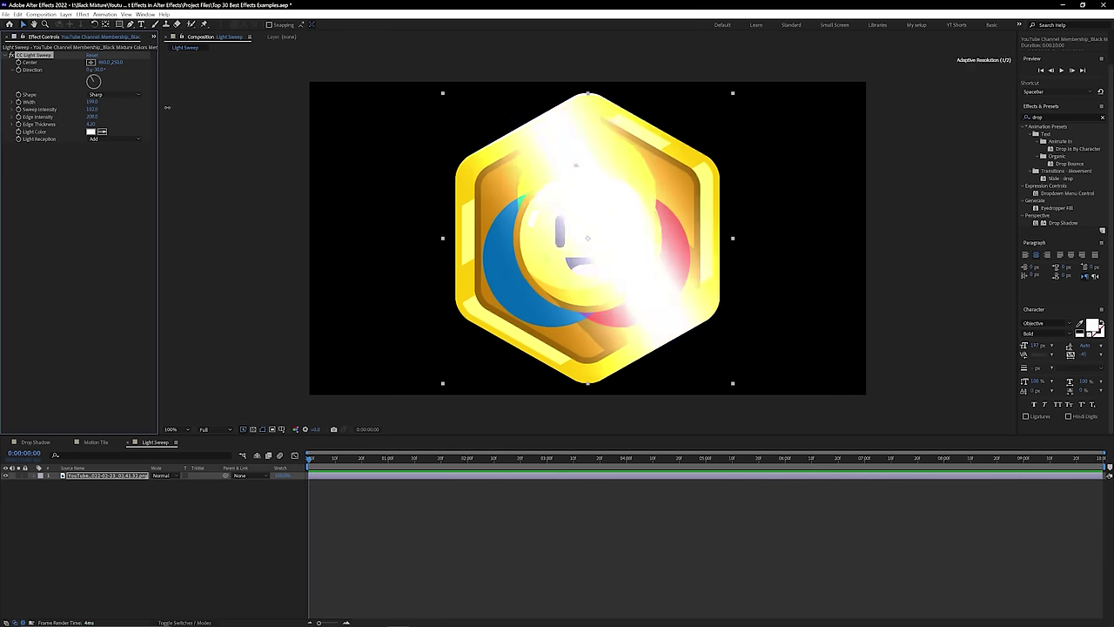
Step: Narrow CC Light Sweep to width 174 and drag its streak across the badge
{"action": "left_click_drag", "start_coordinate": [103, 102], "coordinate": [67, 64]}
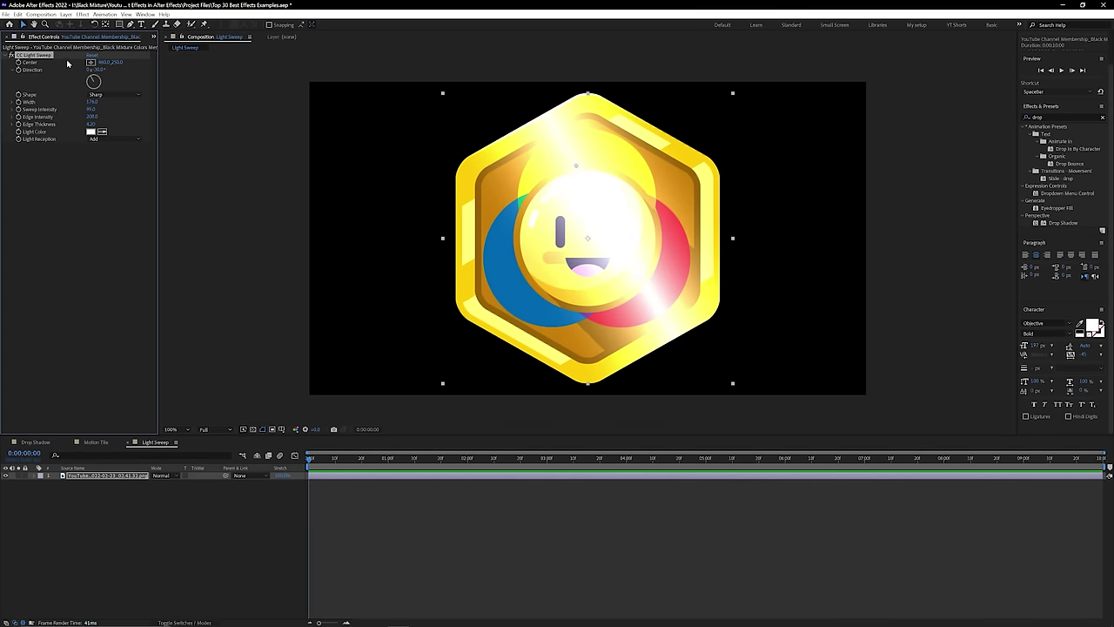
{"action": "mouse_move", "coordinate": [94, 81]}
{"action": "left_mouse_down"}
{"action": "mouse_move", "coordinate": [62, 99]}
{"action": "mouse_move", "coordinate": [87, 96]}
{"action": "mouse_move", "coordinate": [103, 63]}
{"action": "mouse_move", "coordinate": [243, 164]}
{"action": "mouse_move", "coordinate": [284, 276]}
{"action": "mouse_move", "coordinate": [925, 301]}
{"action": "mouse_move", "coordinate": [295, 265]}
{"action": "left_mouse_up"}
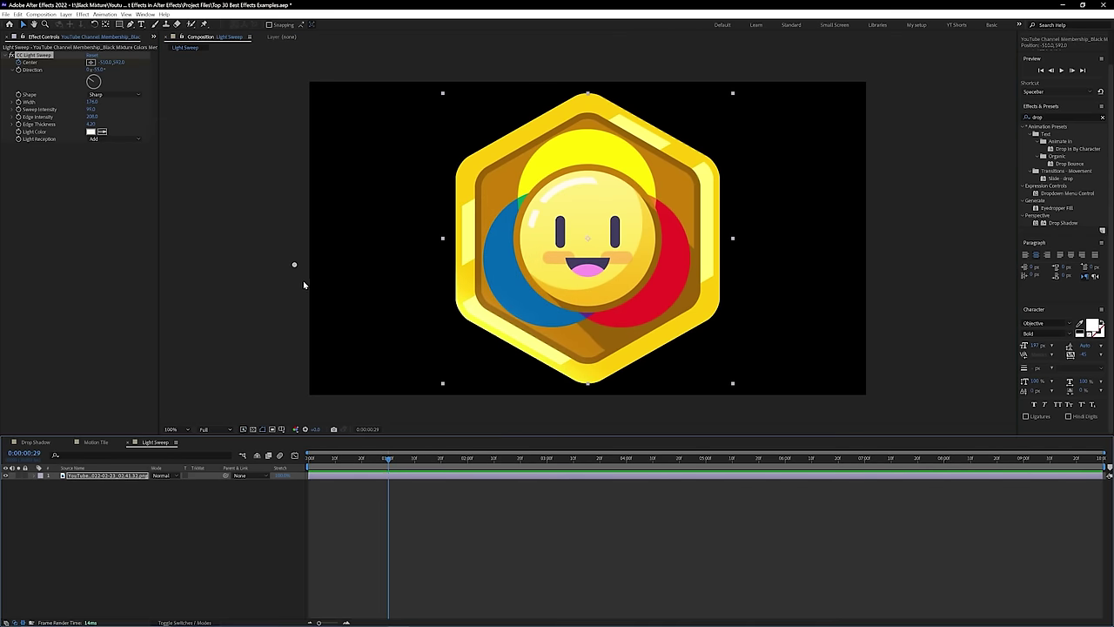
{"action": "left_click", "coordinate": [296, 298]}
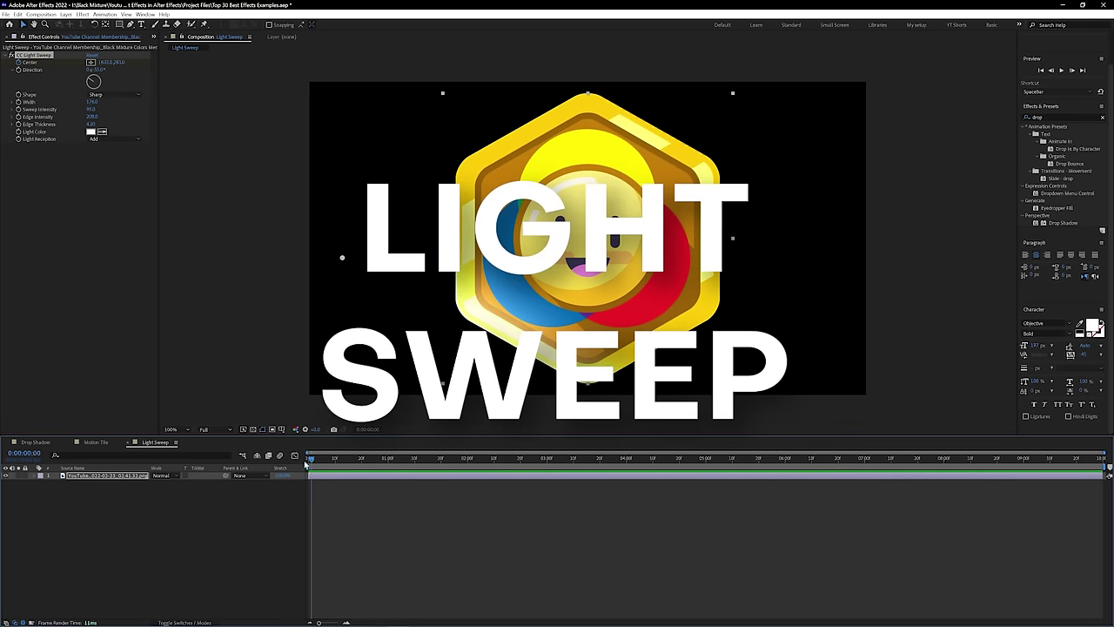
{"action": "left_click", "coordinate": [262, 429]}
{"action": "left_click", "coordinate": [328, 459]}
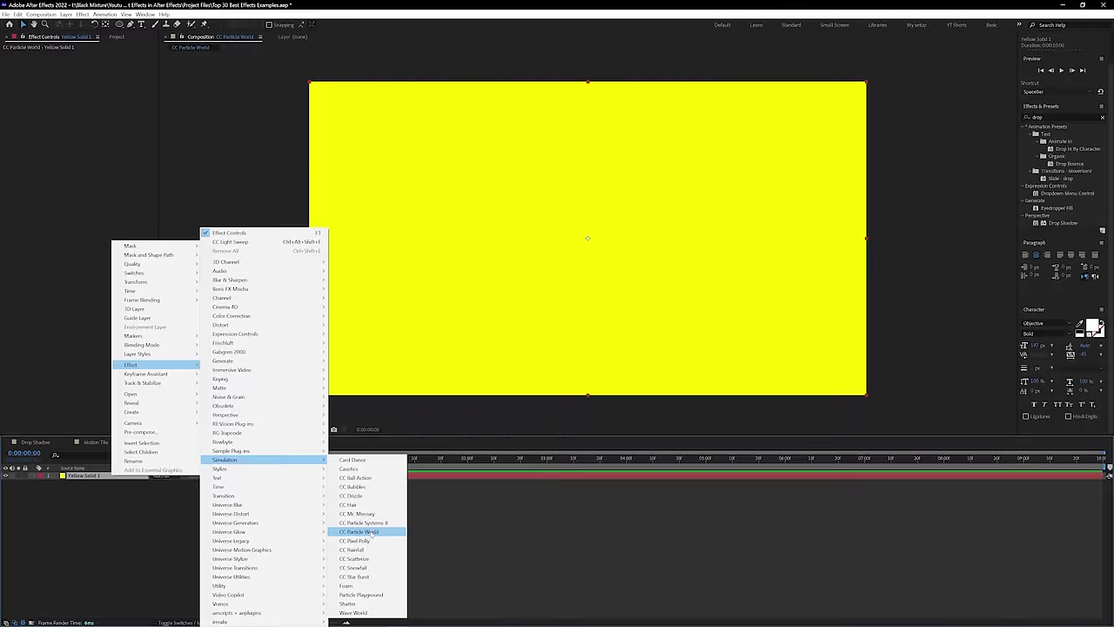
Step: Apply CC Particle World to the yellow solid, lower Birth Rate, and show the floor grid
{"action": "left_click", "coordinate": [366, 532]}
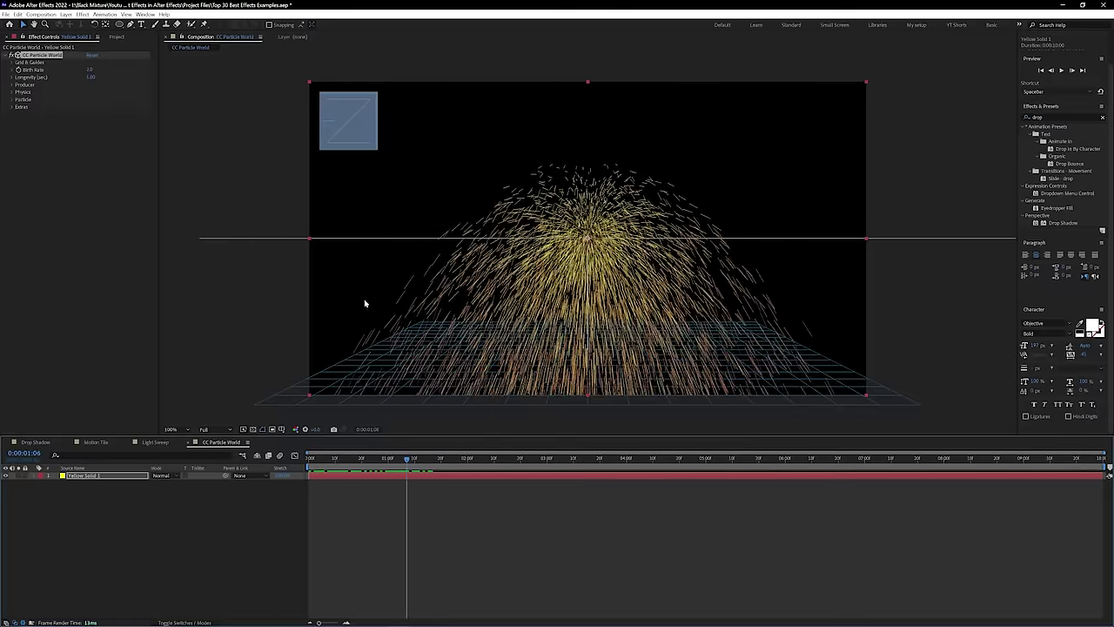
{"action": "mouse_move", "coordinate": [85, 75]}
{"action": "left_mouse_down"}
{"action": "mouse_move", "coordinate": [102, 76]}
{"action": "mouse_move", "coordinate": [83, 83]}
{"action": "left_mouse_up"}
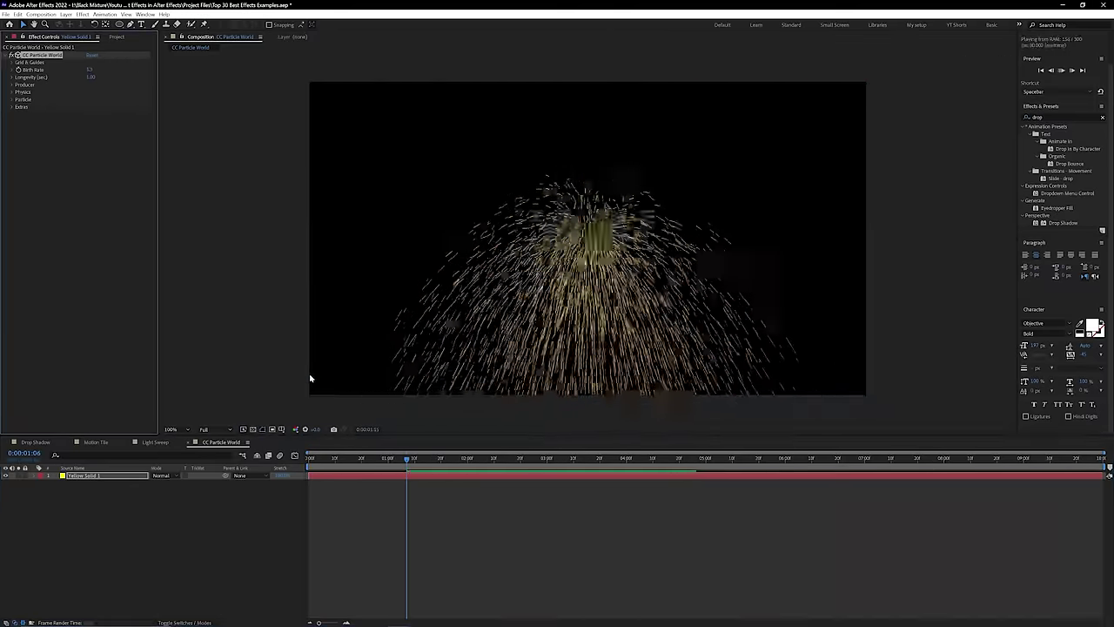
{"action": "left_click", "coordinate": [83, 478]}
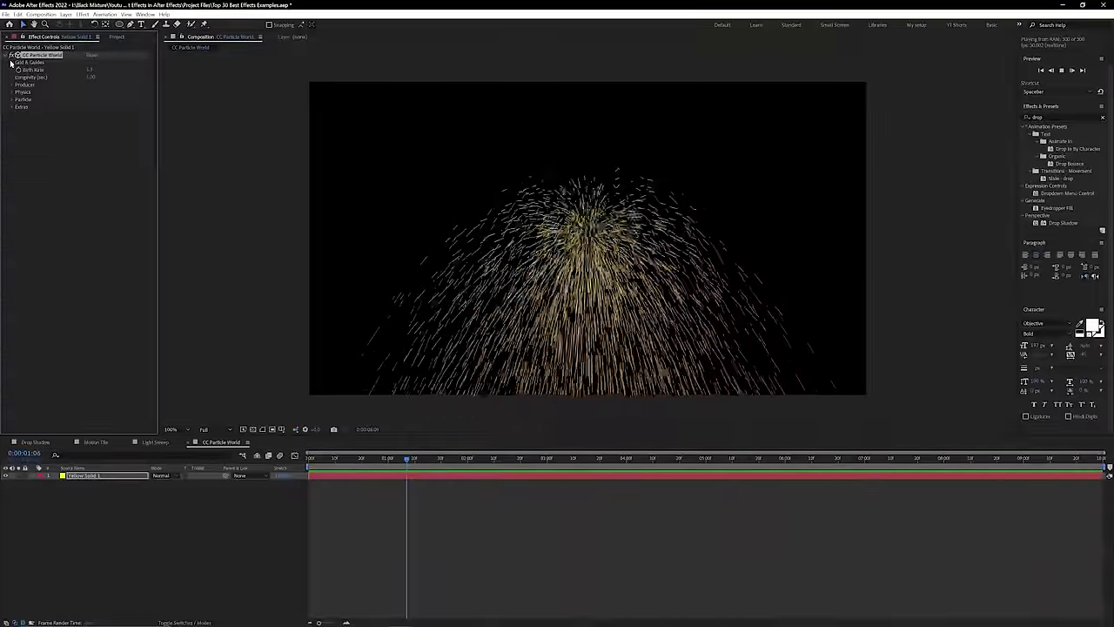
{"action": "left_click", "coordinate": [148, 114]}
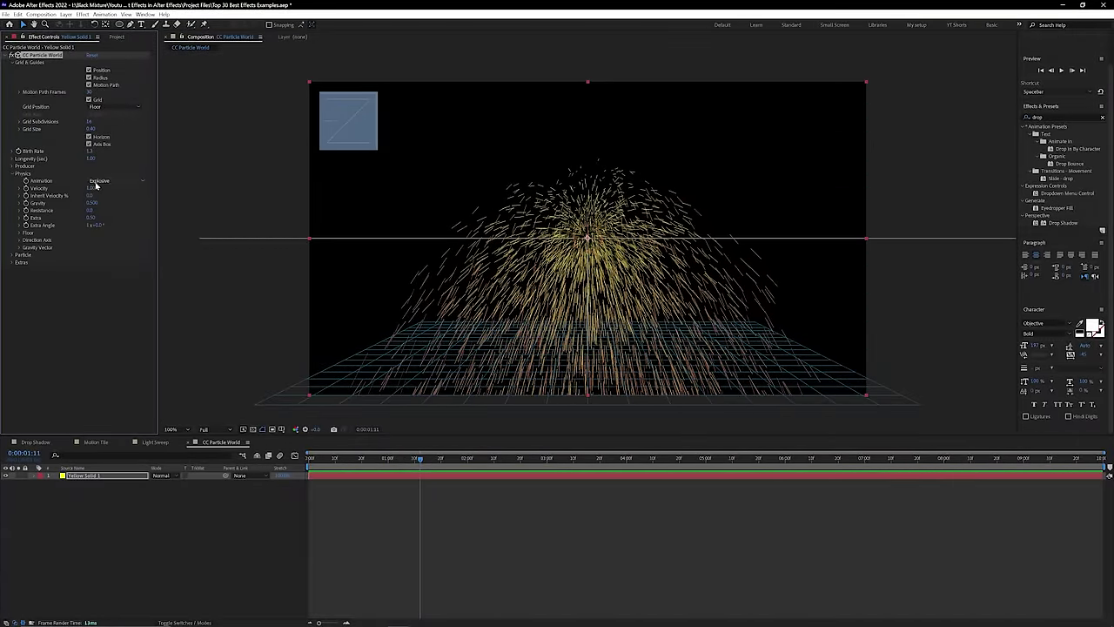
Step: Switch the particle Animation through Direction Axis and Viscouse to Vortex
{"action": "left_click", "coordinate": [109, 198]}
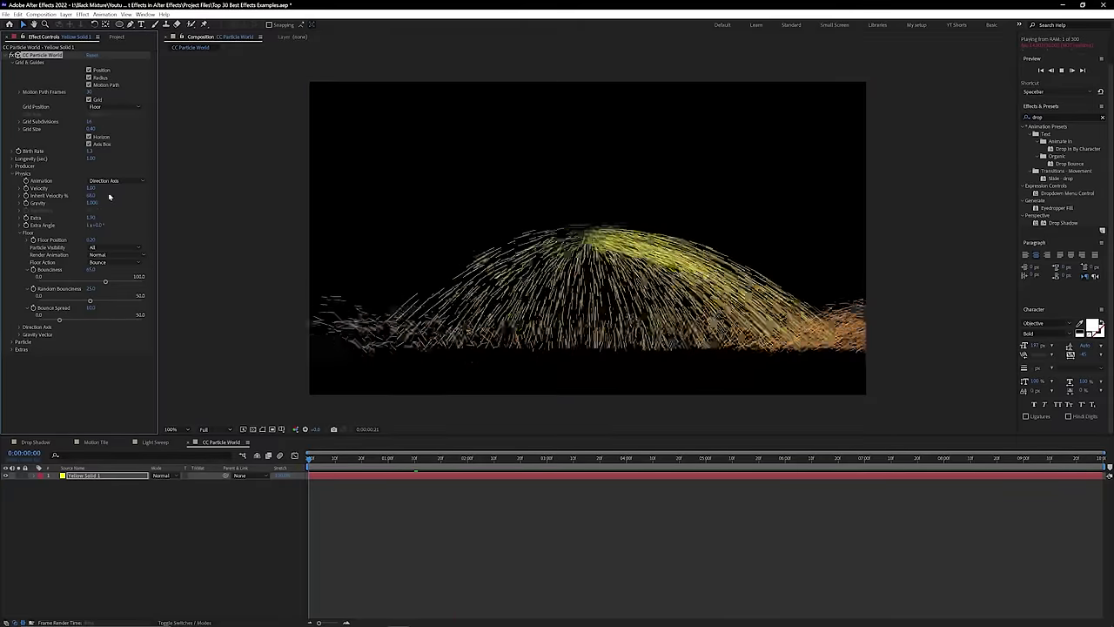
{"action": "left_click", "coordinate": [115, 180]}
{"action": "left_click", "coordinate": [116, 217]}
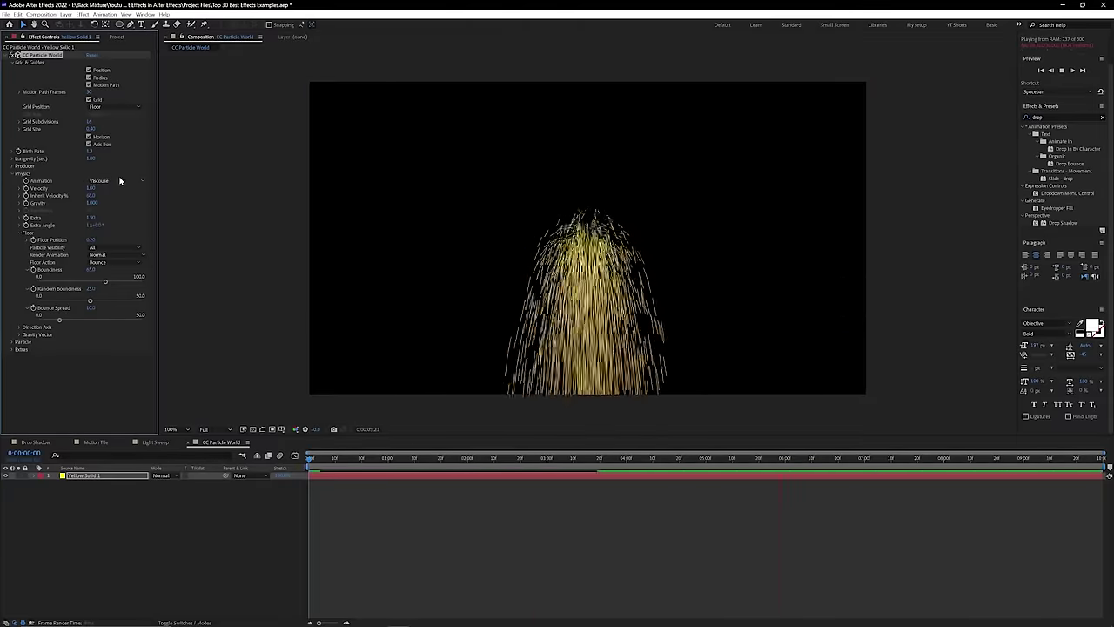
{"action": "left_click", "coordinate": [106, 245]}
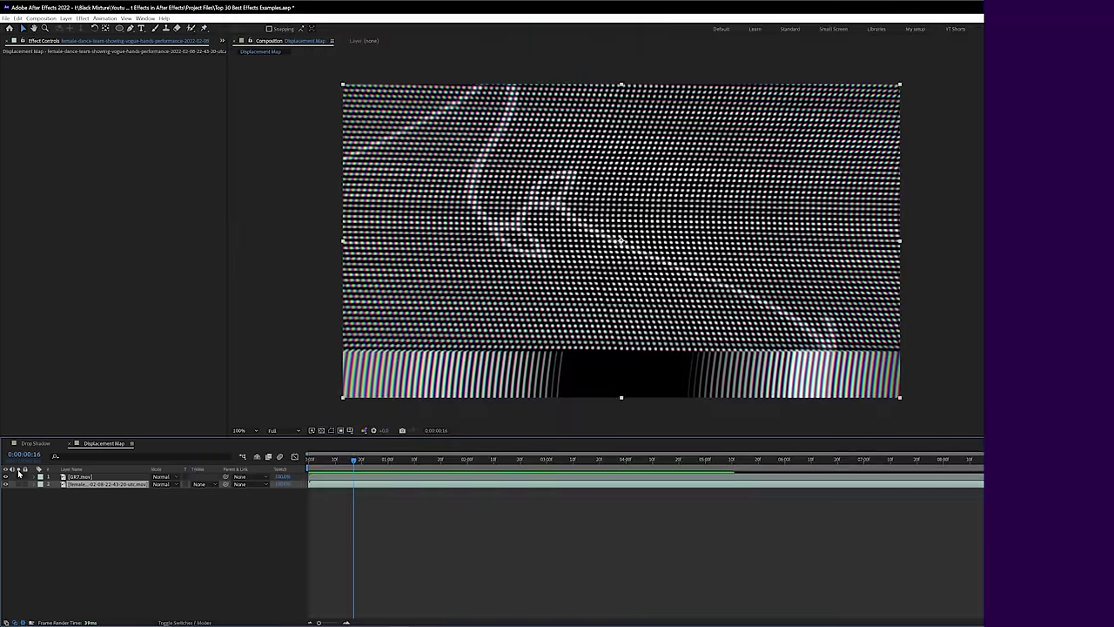
Step: Hide the top layer and apply Displacement Map to the dance video
{"action": "left_click", "coordinate": [6, 477]}
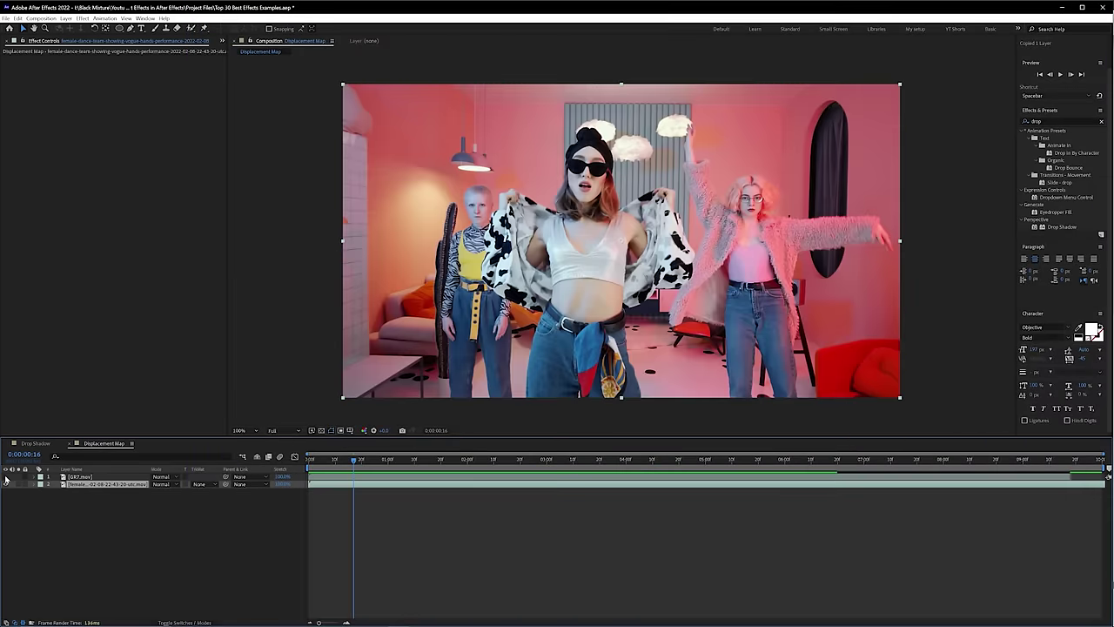
{"action": "left_click", "coordinate": [84, 484]}
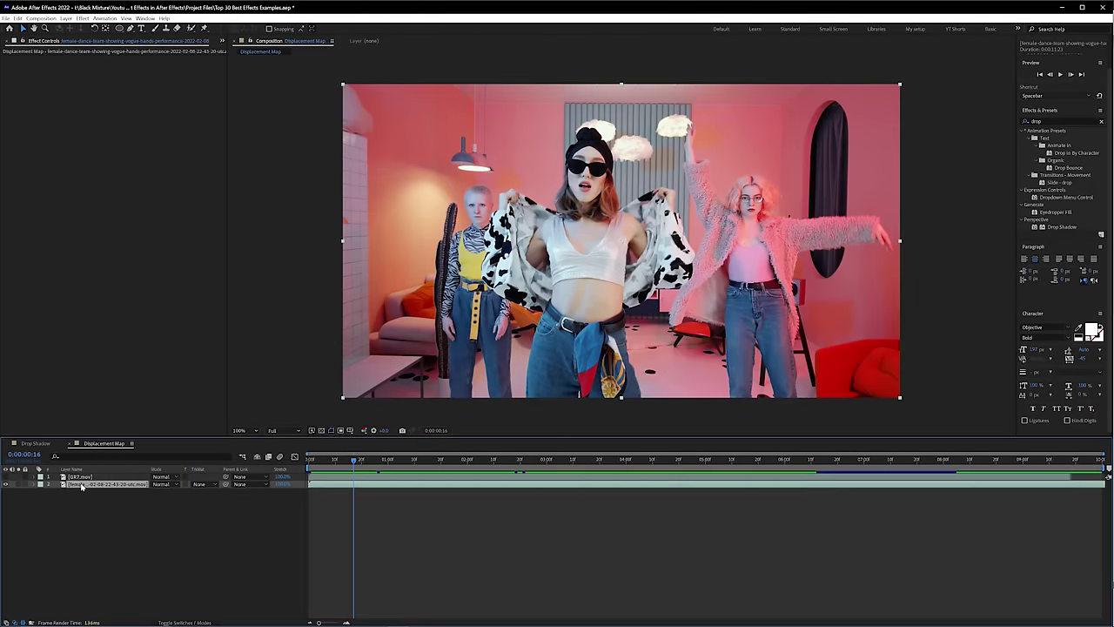
{"action": "right_click", "coordinate": [80, 486]}
{"action": "mouse_move", "coordinate": [99, 374]}
{"action": "mouse_move", "coordinate": [191, 325]}
{"action": "left_click", "coordinate": [331, 461]}
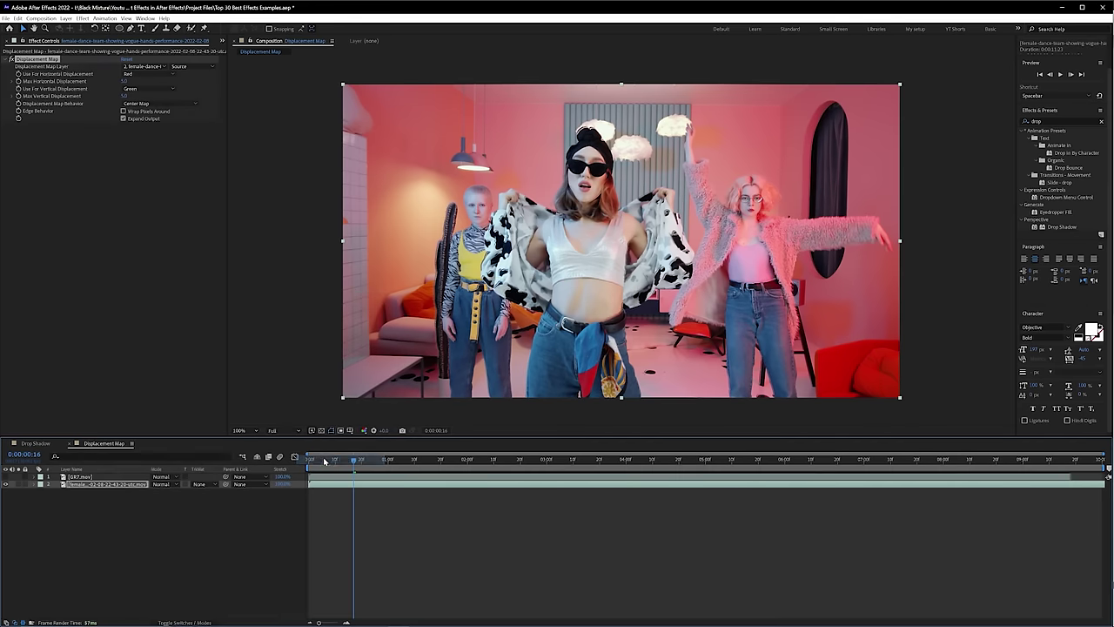
Step: Use GR7.mov luminance as the displacement map, strengthen horizontal displacement, and preview
{"action": "left_click", "coordinate": [148, 70]}
{"action": "left_click", "coordinate": [136, 90]}
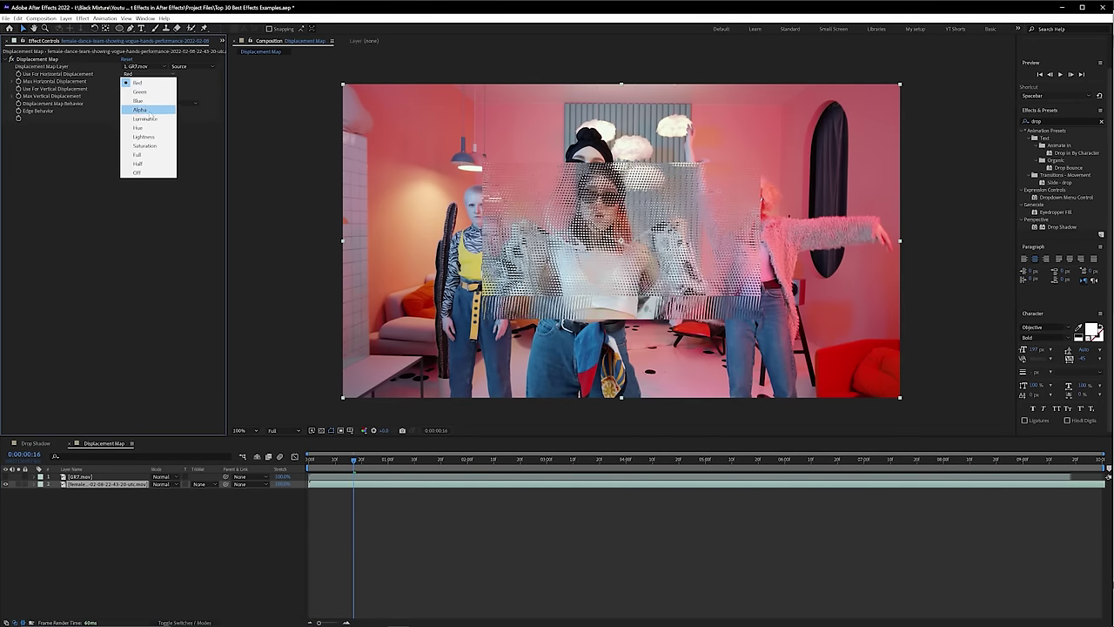
{"action": "left_click", "coordinate": [148, 134]}
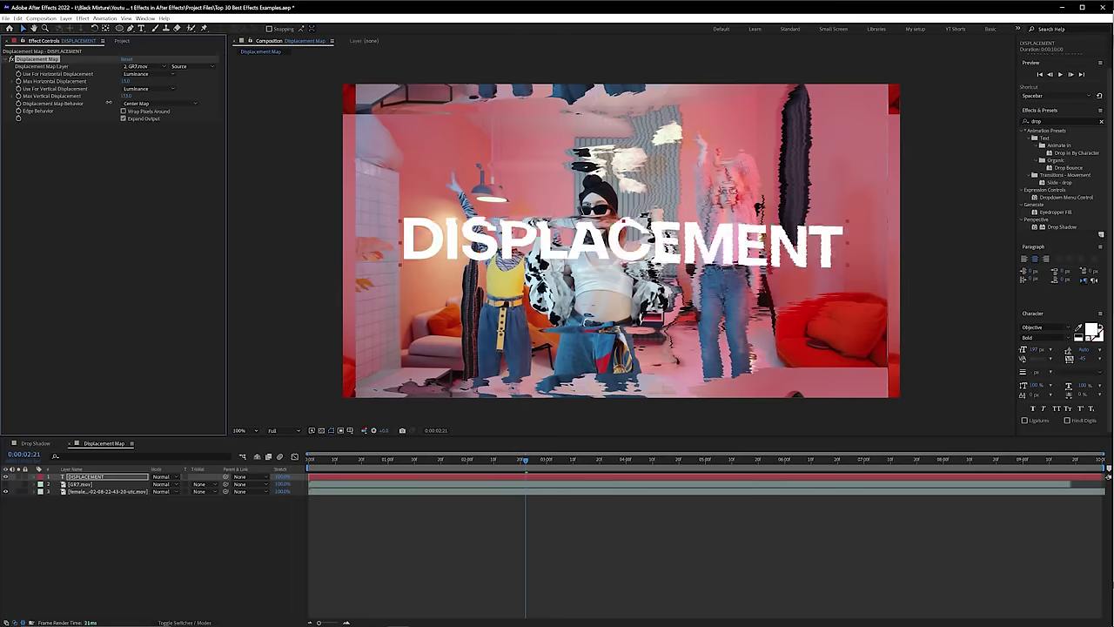
{"action": "left_click_drag", "start_coordinate": [127, 81], "coordinate": [165, 81]}
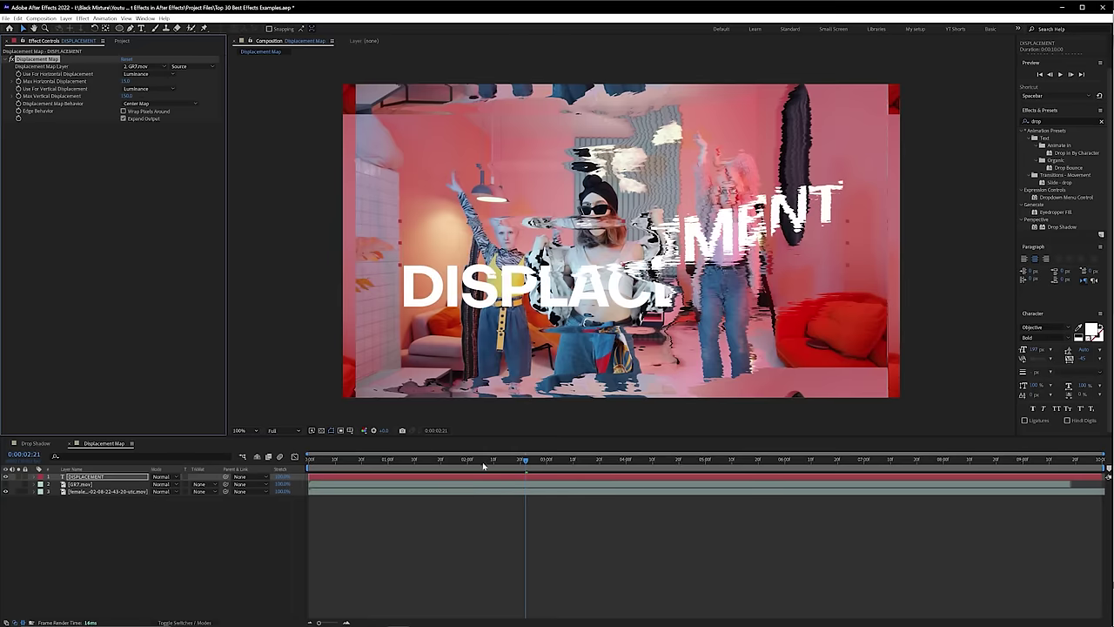
{"action": "key", "text": "space"}
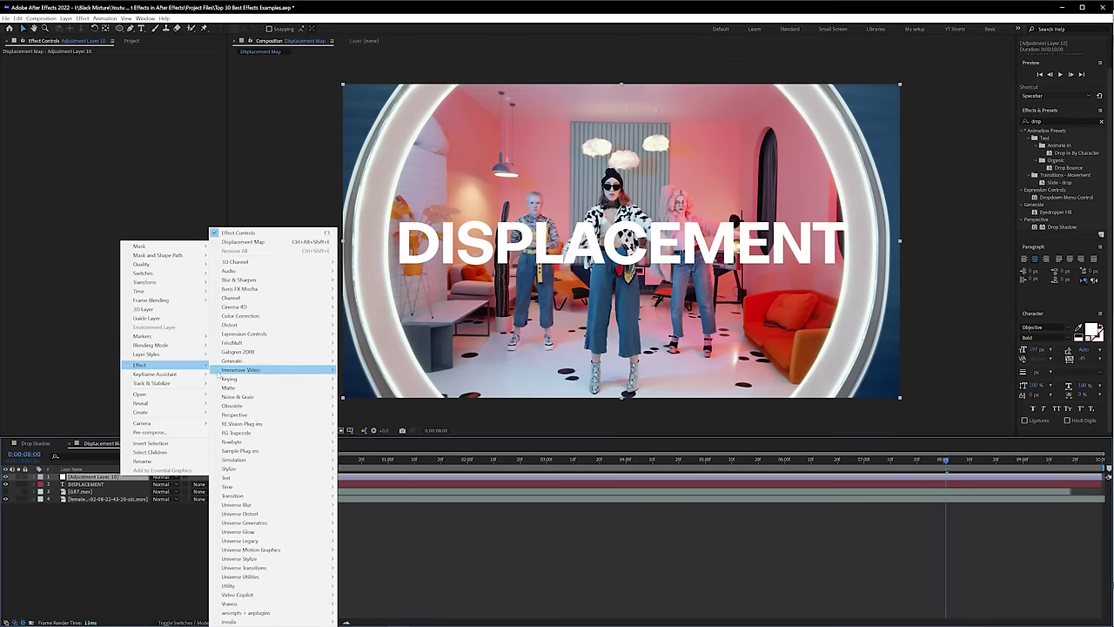
Step: Apply Turbulent Displace to the adjustment layer
{"action": "mouse_move", "coordinate": [261, 324]}
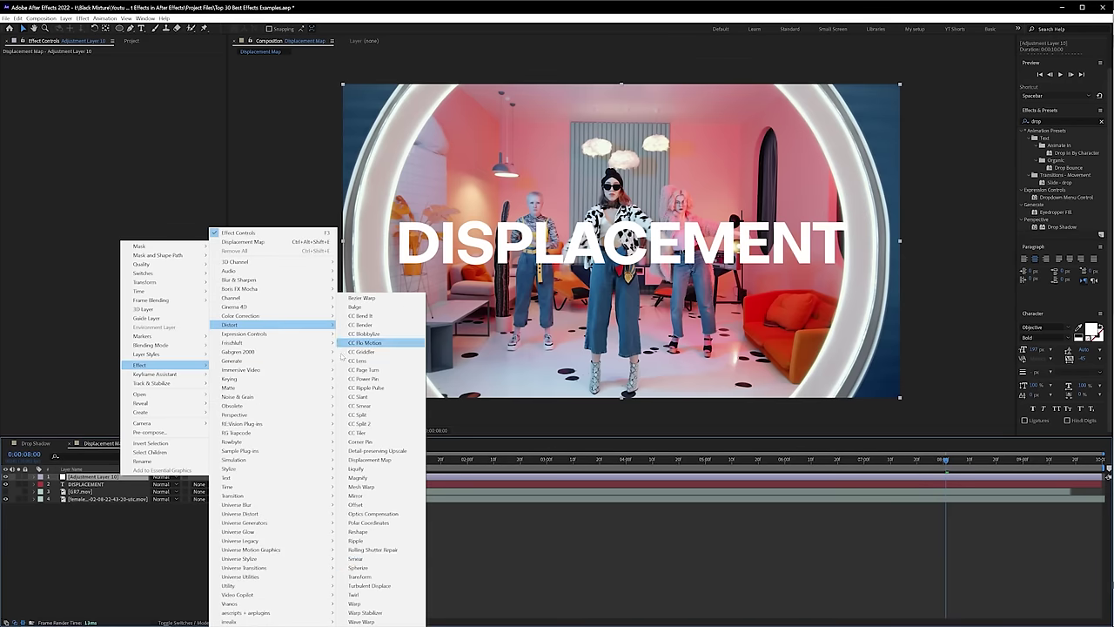
{"action": "left_click", "coordinate": [363, 586]}
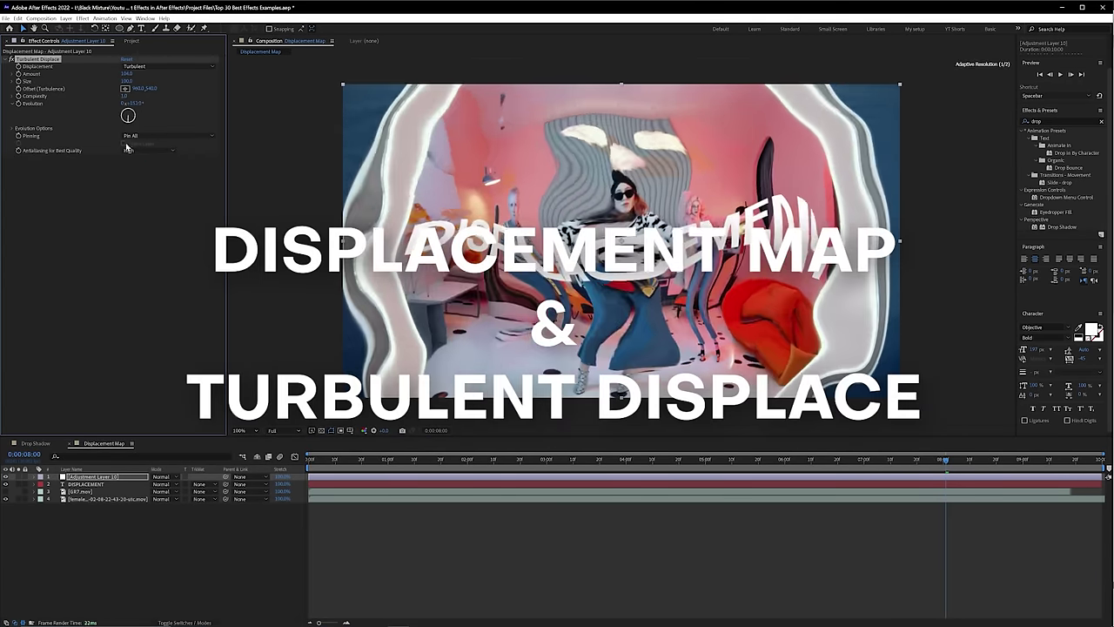
{"action": "left_click", "coordinate": [17, 104]}
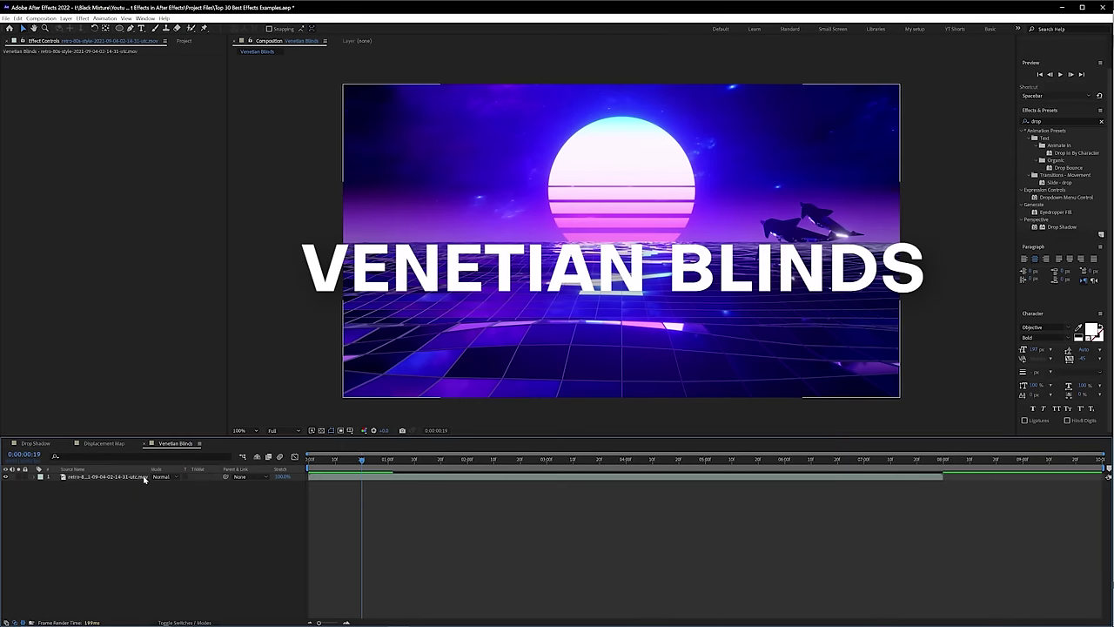
Step: Apply Venetian Blinds to the retro sunset clip
{"action": "right_click", "coordinate": [113, 481]}
{"action": "mouse_move", "coordinate": [151, 372]}
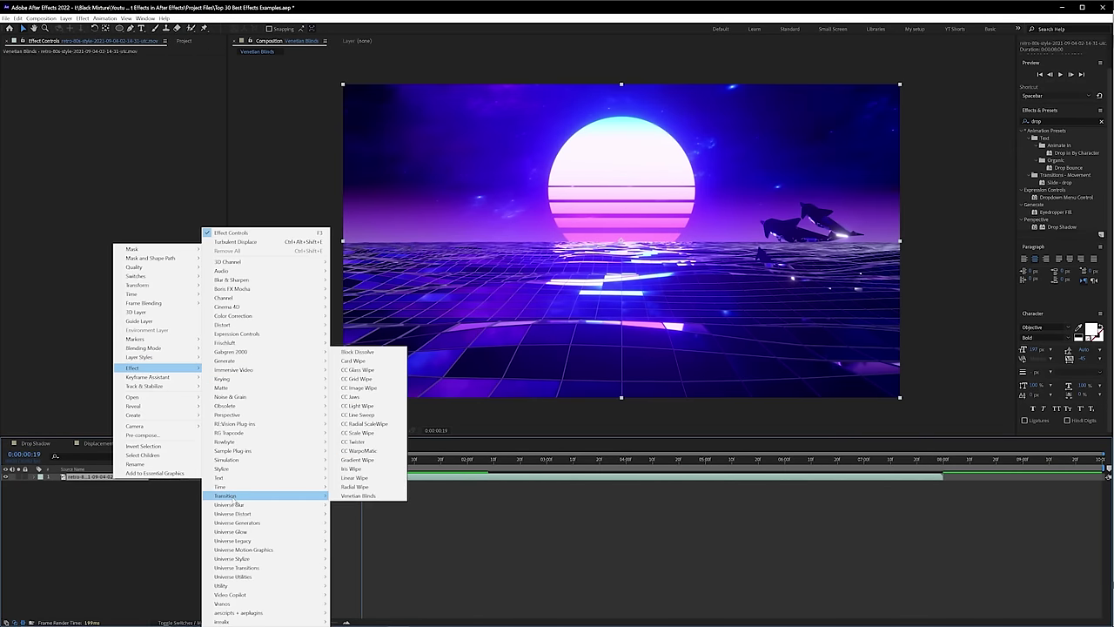
{"action": "left_click", "coordinate": [359, 495]}
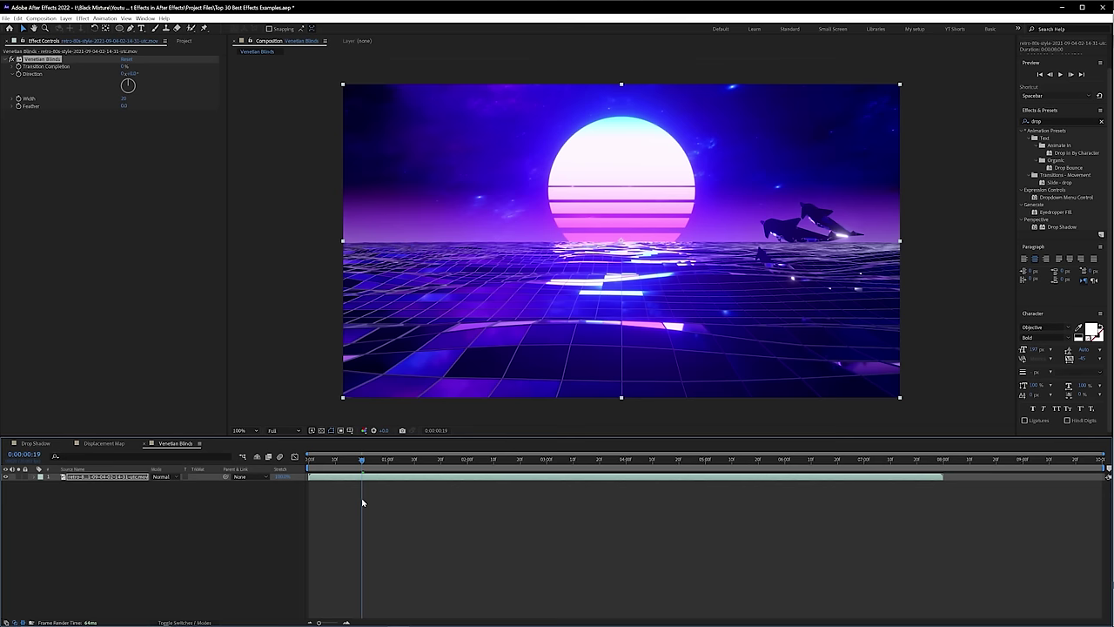
Step: Raise the blinds' Transition Completion to slice the footage into stripes, zooming to inspect
{"action": "mouse_move", "coordinate": [124, 66]}
{"action": "left_mouse_down"}
{"action": "mouse_move", "coordinate": [174, 66]}
{"action": "mouse_move", "coordinate": [127, 66]}
{"action": "left_mouse_up"}
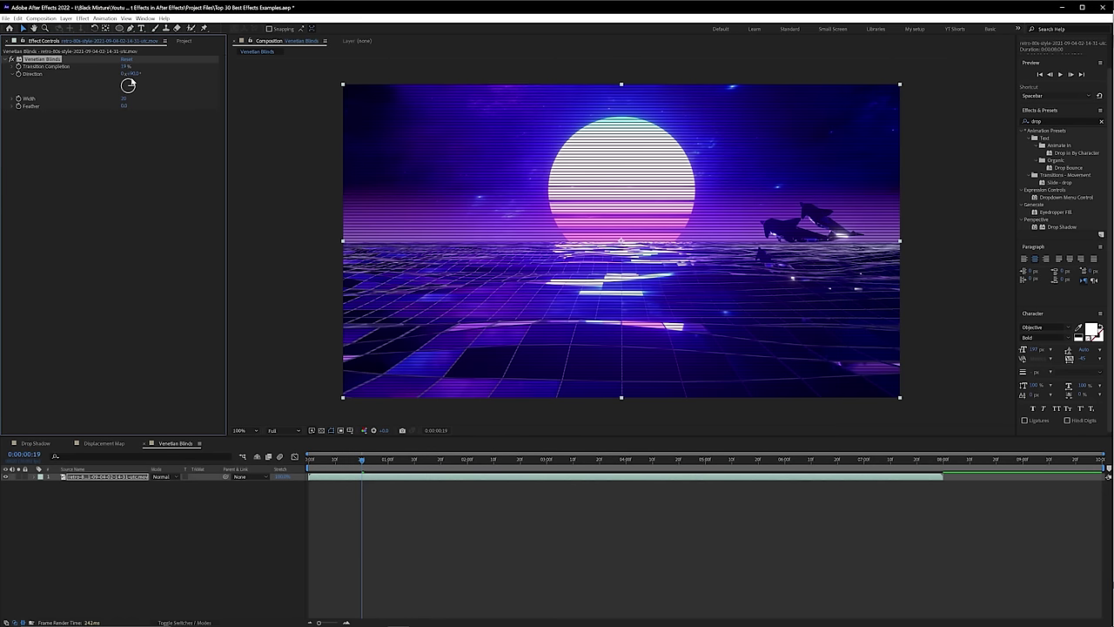
{"action": "left_click_drag", "start_coordinate": [125, 68], "coordinate": [130, 69]}
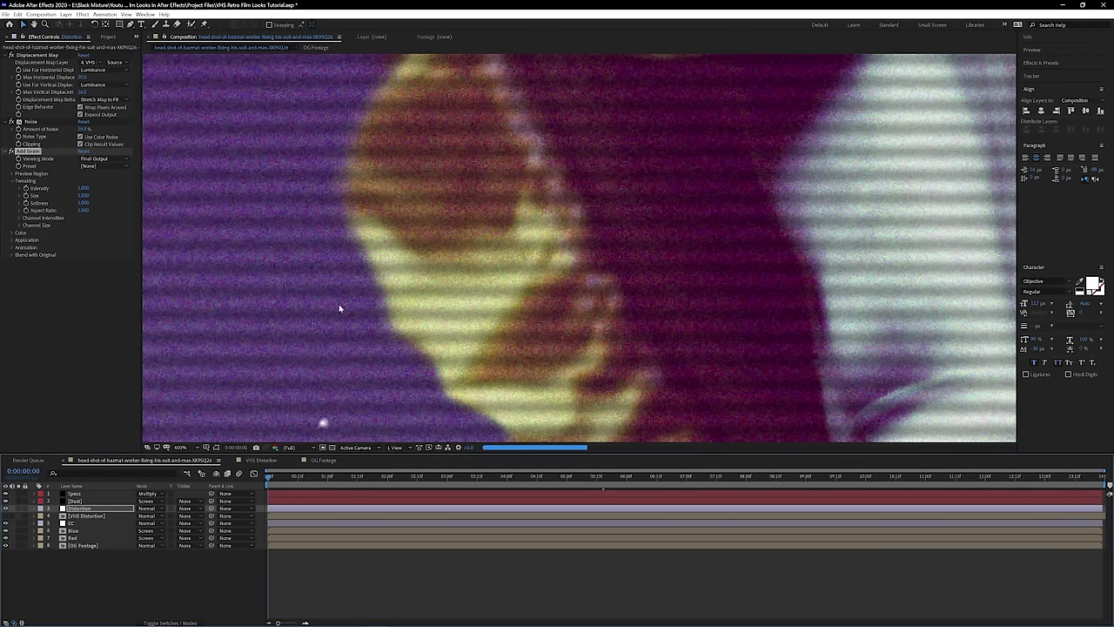
{"action": "scroll", "coordinate": [339, 308], "scroll_direction": "down", "scroll_amount": 4}
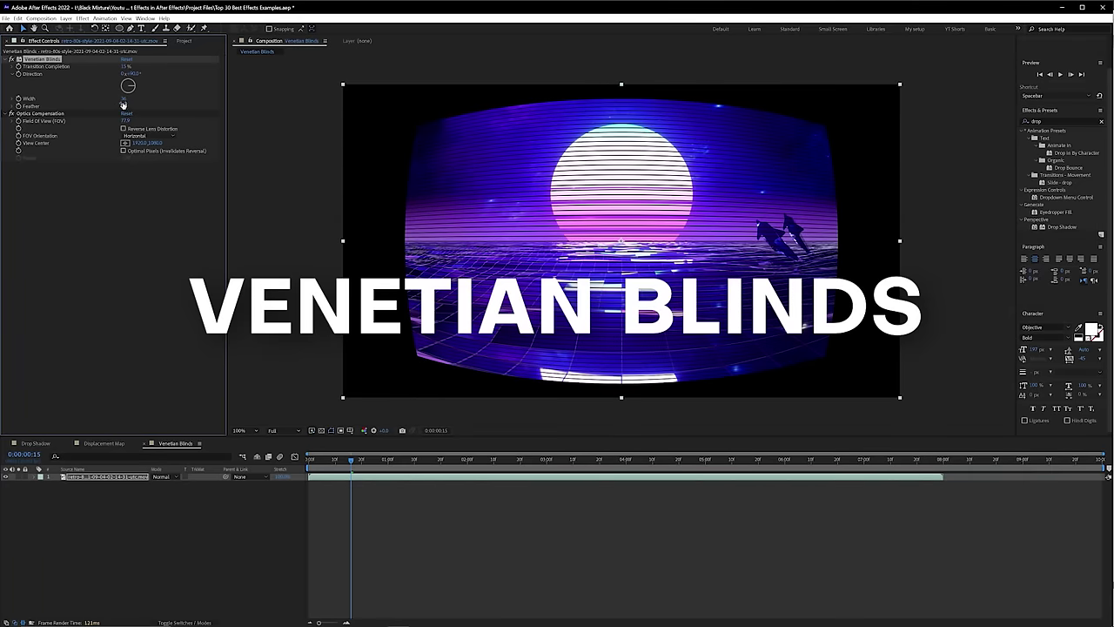
{"action": "scroll", "coordinate": [828, 238], "scroll_direction": "up", "scroll_amount": 5}
{"action": "scroll", "coordinate": [828, 238], "scroll_direction": "down", "scroll_amount": 5}
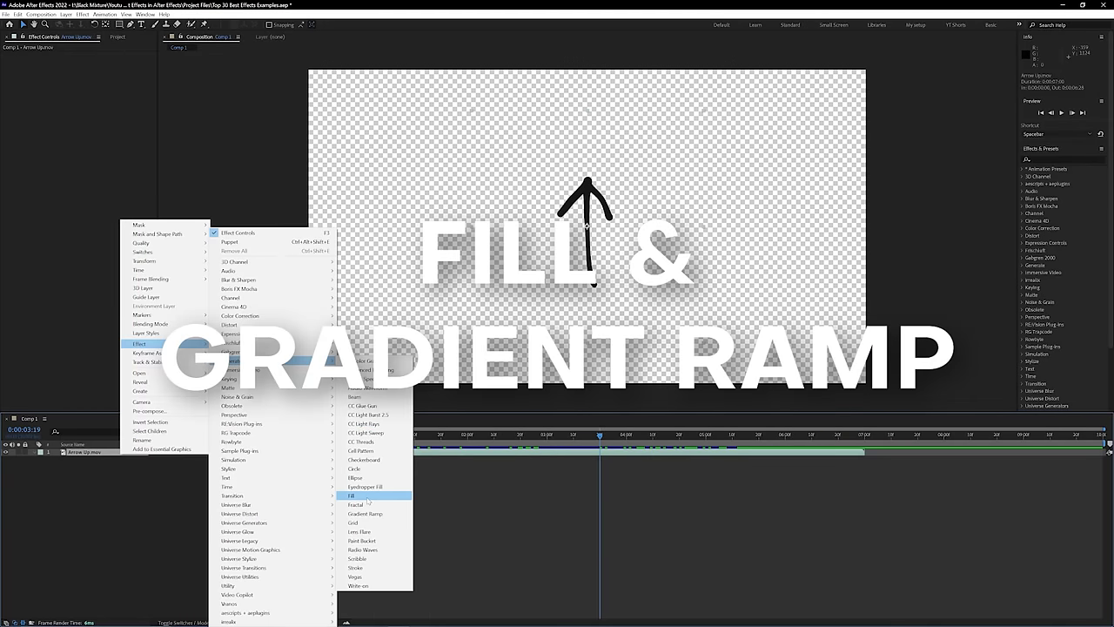
Step: Apply Fill to the arrow and settle on red after trying other hues
{"action": "left_click", "coordinate": [366, 497]}
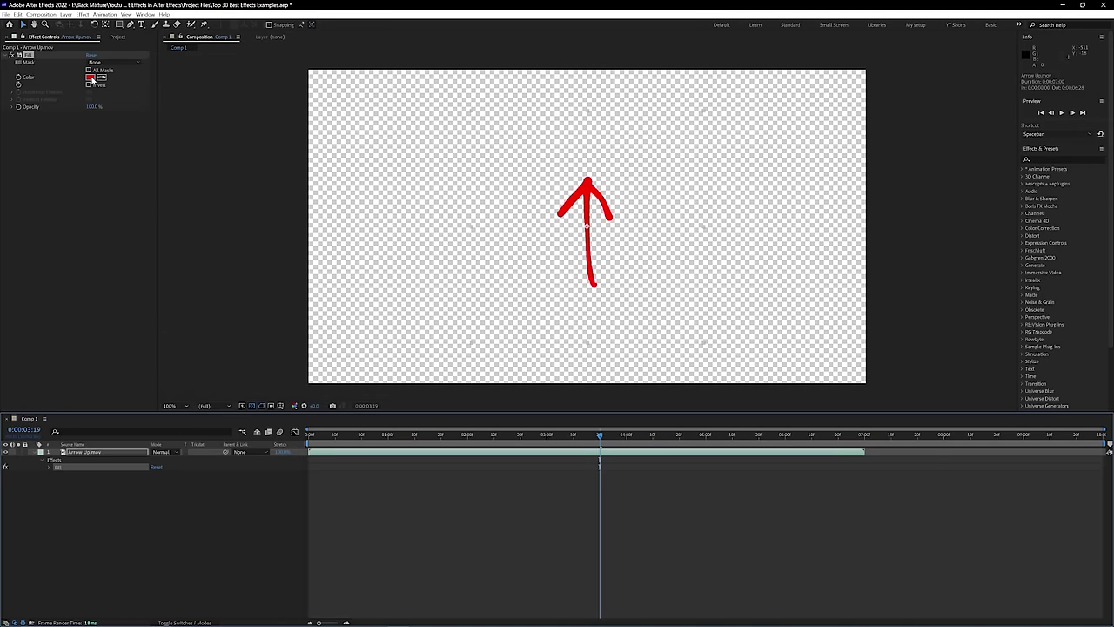
{"action": "left_click", "coordinate": [91, 77]}
{"action": "left_click_drag", "start_coordinate": [282, 237], "coordinate": [284, 353]}
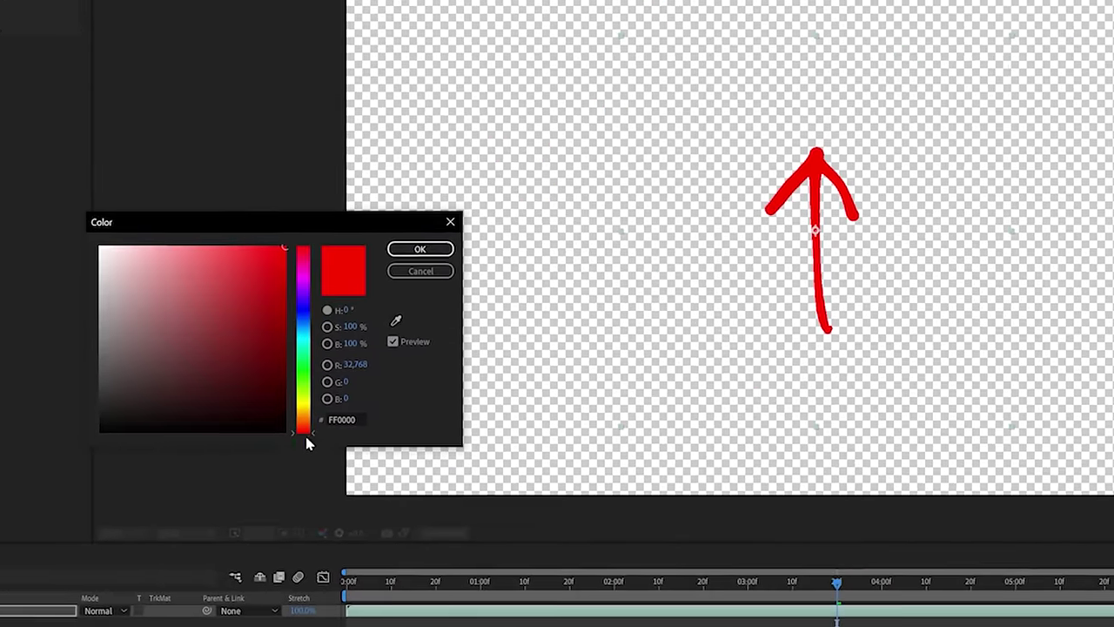
{"action": "left_click_drag", "start_coordinate": [306, 444], "coordinate": [320, 287]}
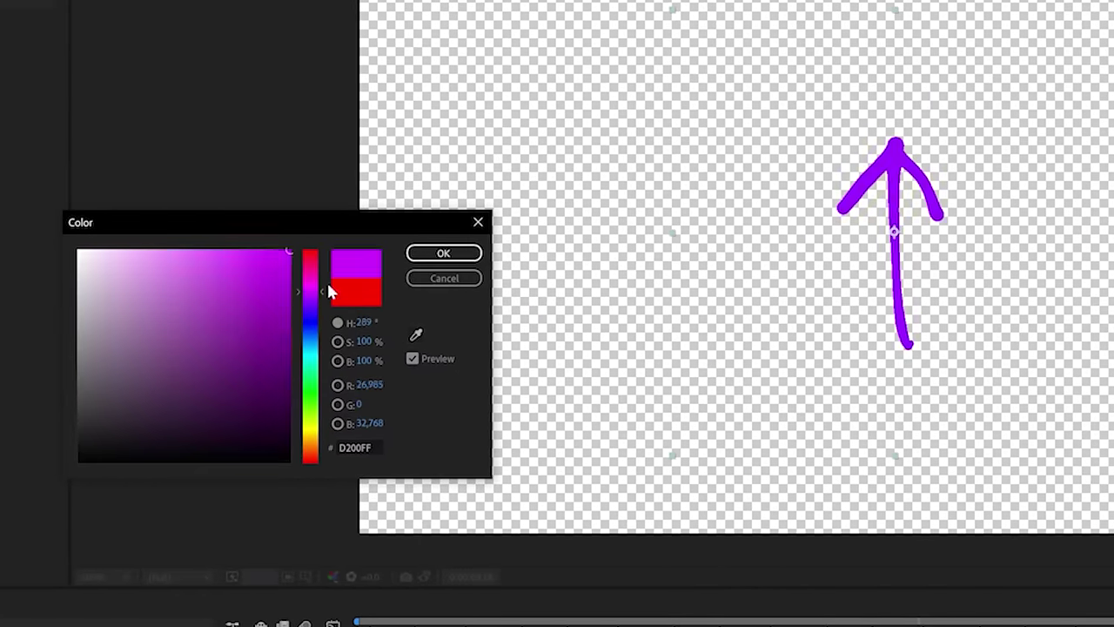
{"action": "left_click_drag", "start_coordinate": [335, 247], "coordinate": [324, 340]}
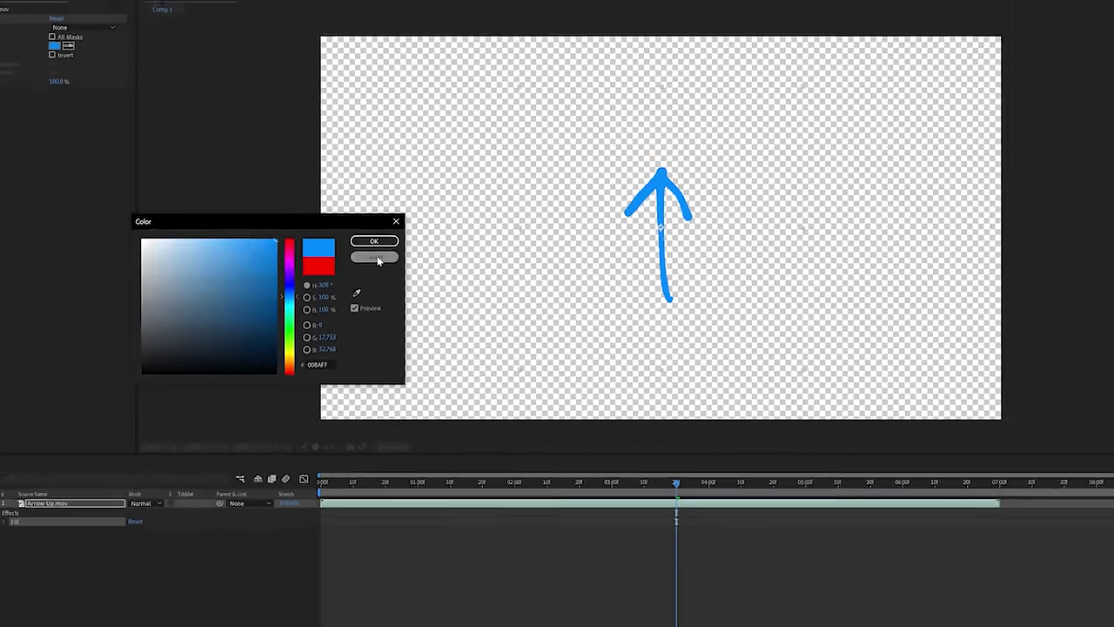
{"action": "left_click", "coordinate": [444, 277]}
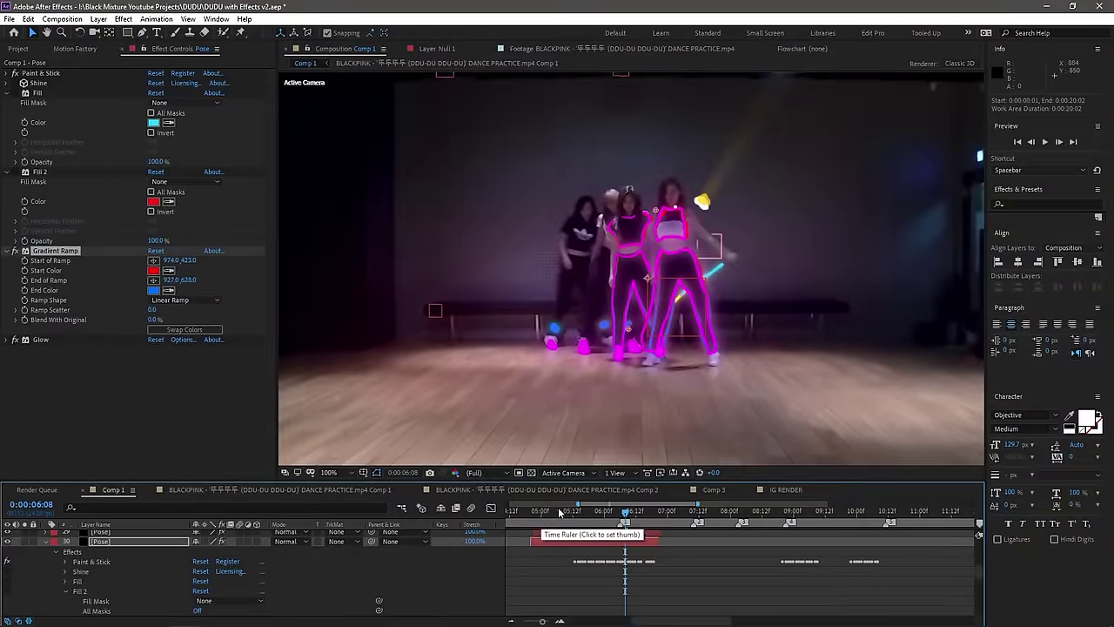
Step: Preview the dance comp from about five seconds in
{"action": "left_click", "coordinate": [559, 511]}
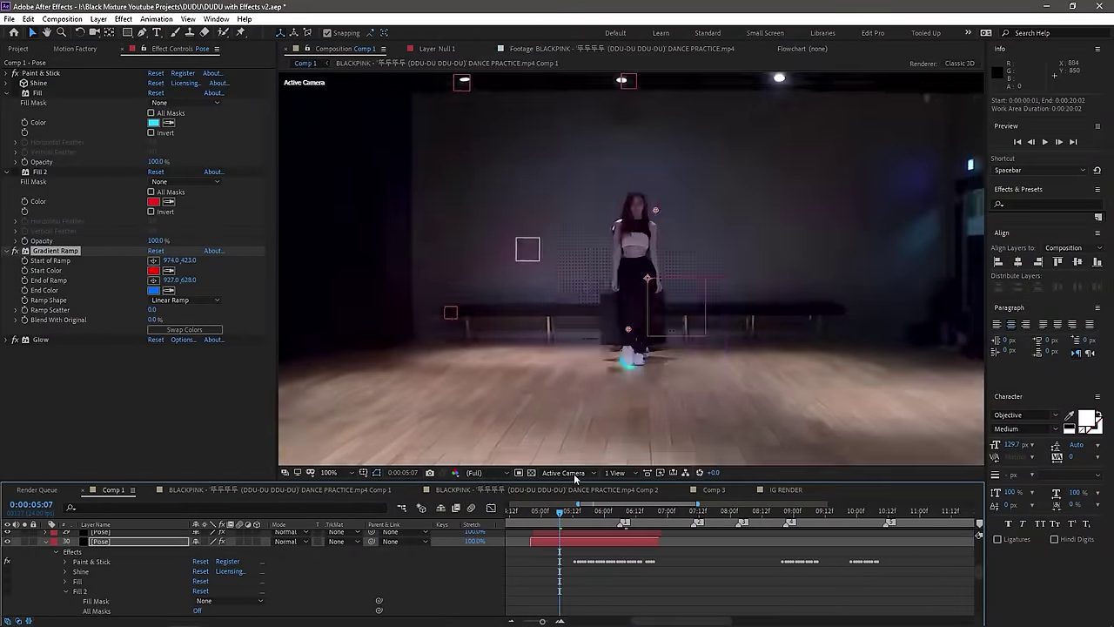
{"action": "scroll", "coordinate": [600, 401], "scroll_direction": "down", "scroll_amount": 2}
{"action": "key", "text": "space"}
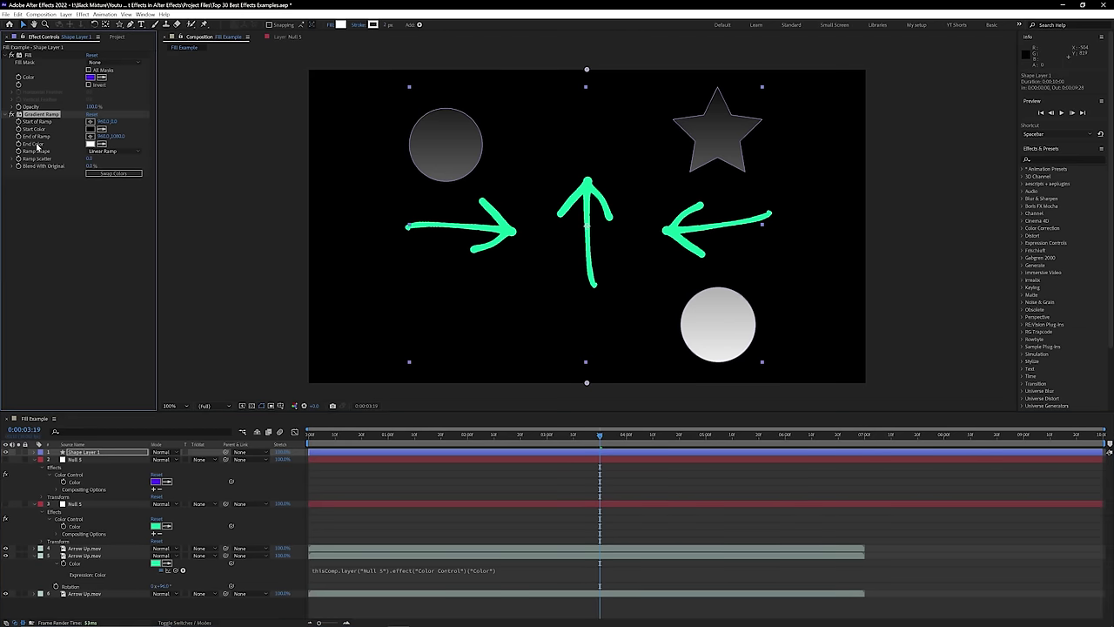
Step: Link Gradient Ramp End and Start Color expressions to the nulls' Color Controls
{"action": "left_click", "coordinate": [18, 145], "text": "alt"}
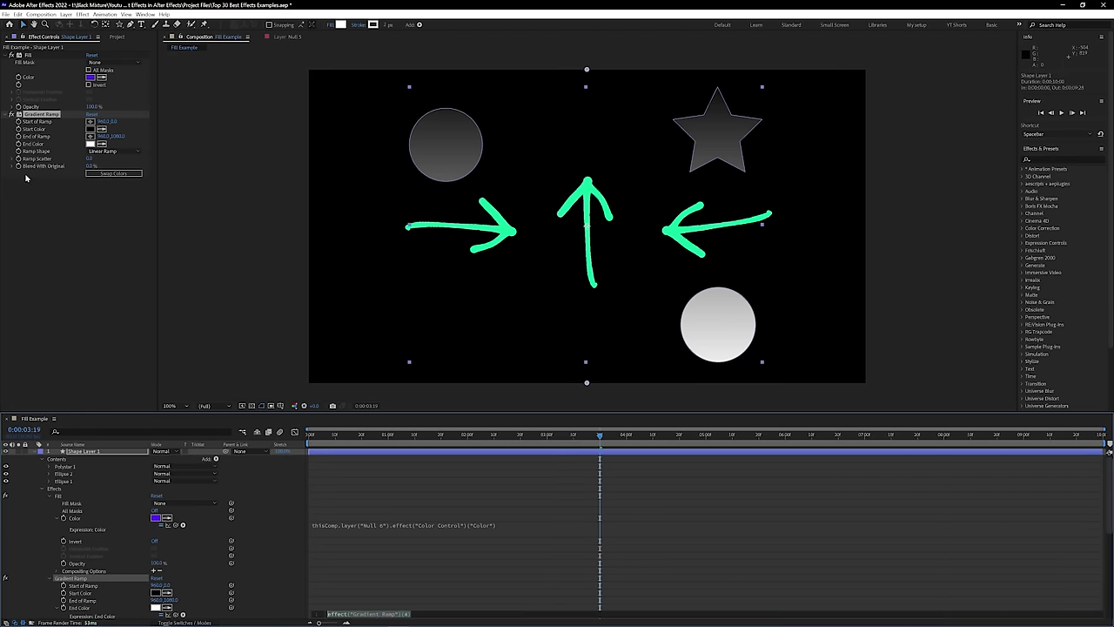
{"action": "type", "text": "thisComp.layer(\"Null 6\").effect(\"Color Control\")(\"Color\")"}
{"action": "scroll", "coordinate": [65, 561], "scroll_direction": "down", "scroll_amount": 5}
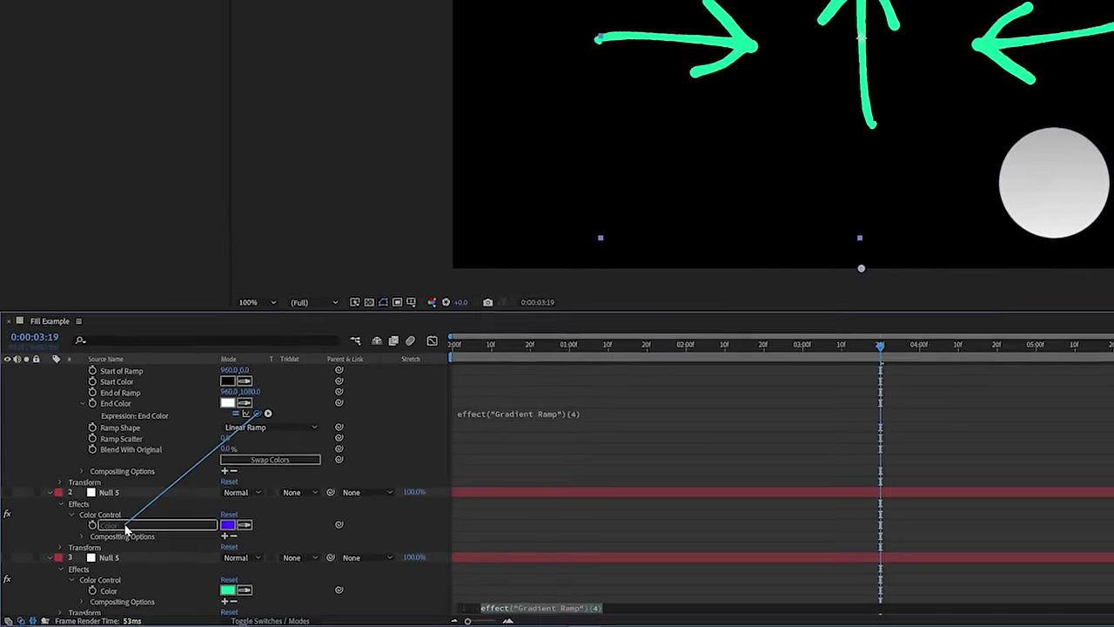
{"action": "left_click", "coordinate": [111, 328], "text": "alt"}
{"action": "left_click_drag", "start_coordinate": [312, 342], "coordinate": [160, 575]}
{"action": "scroll", "coordinate": [176, 447], "scroll_direction": "up", "scroll_amount": 10}
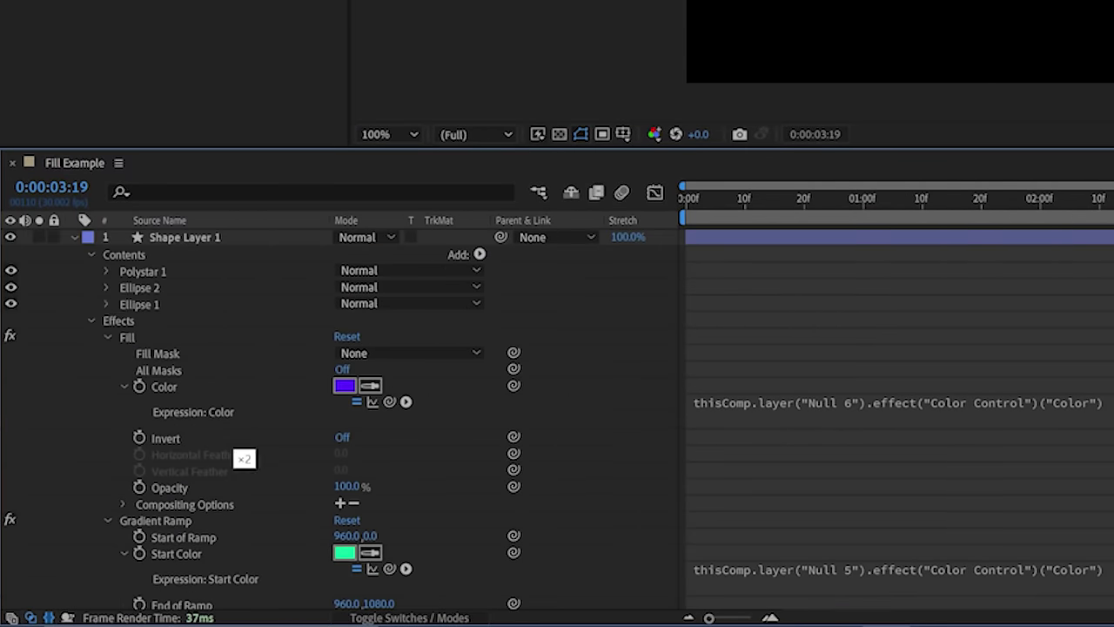
Step: Set Null 6's colour to pink FF6076 and Null 5's colour to blue
{"action": "left_click", "coordinate": [75, 237]}
{"action": "left_click", "coordinate": [342, 302]}
{"action": "left_click", "coordinate": [304, 338]}
{"action": "type", "text": "FF6076"}
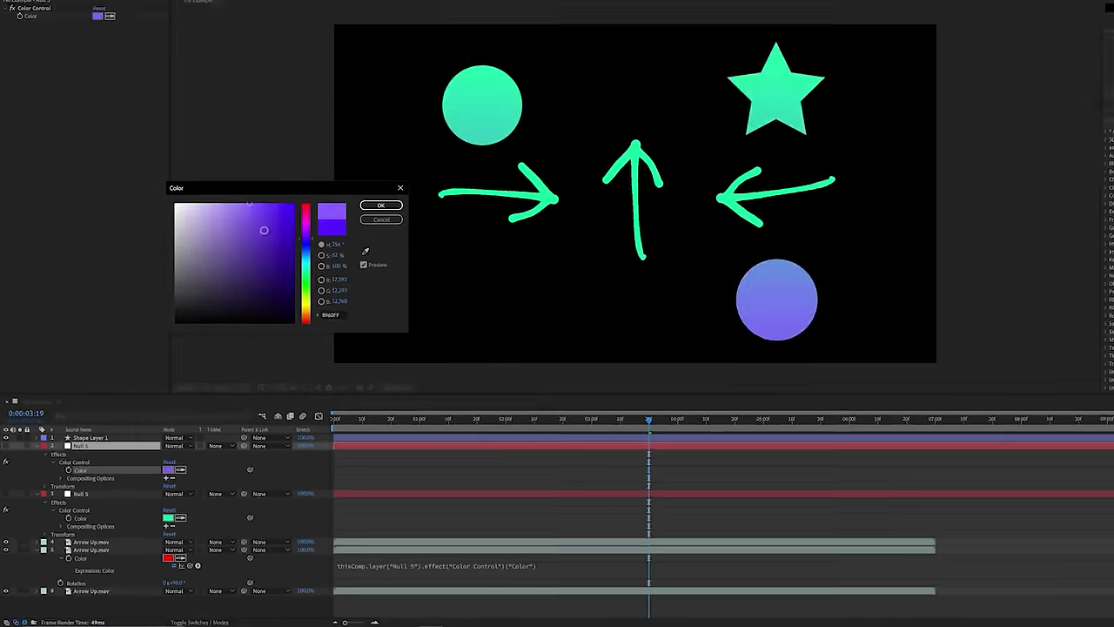
{"action": "left_click", "coordinate": [341, 240]}
{"action": "left_click", "coordinate": [155, 526]}
{"action": "left_click", "coordinate": [280, 285]}
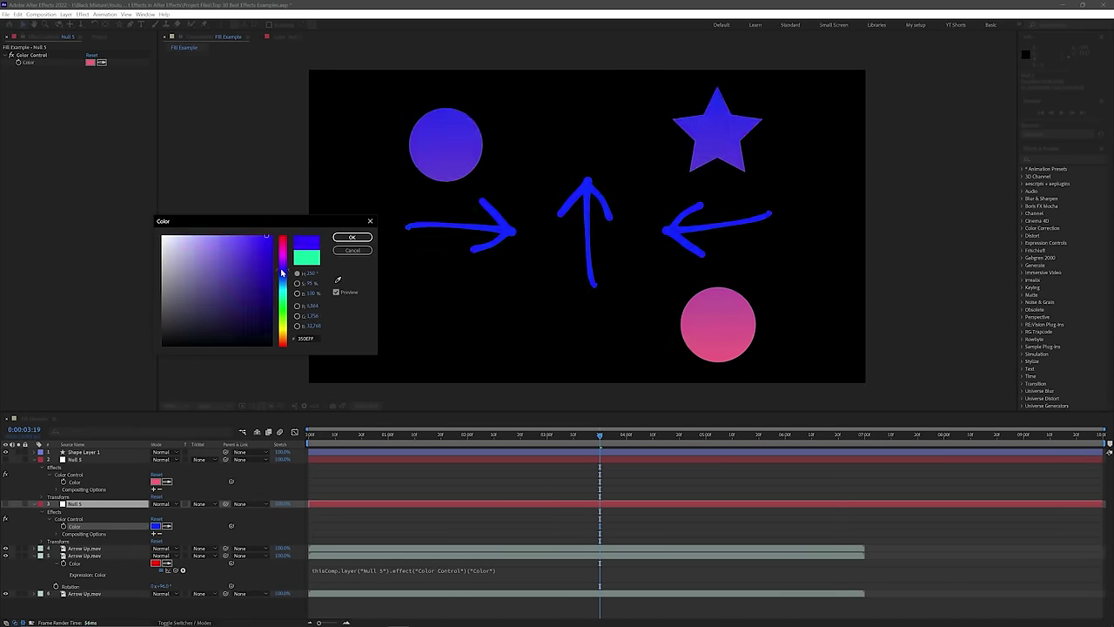
{"action": "left_click", "coordinate": [352, 237]}
Step: Move Shape Layer 1 below the nulls, then make circles green and star and arrows pink
{"action": "left_click", "coordinate": [424, 165]}
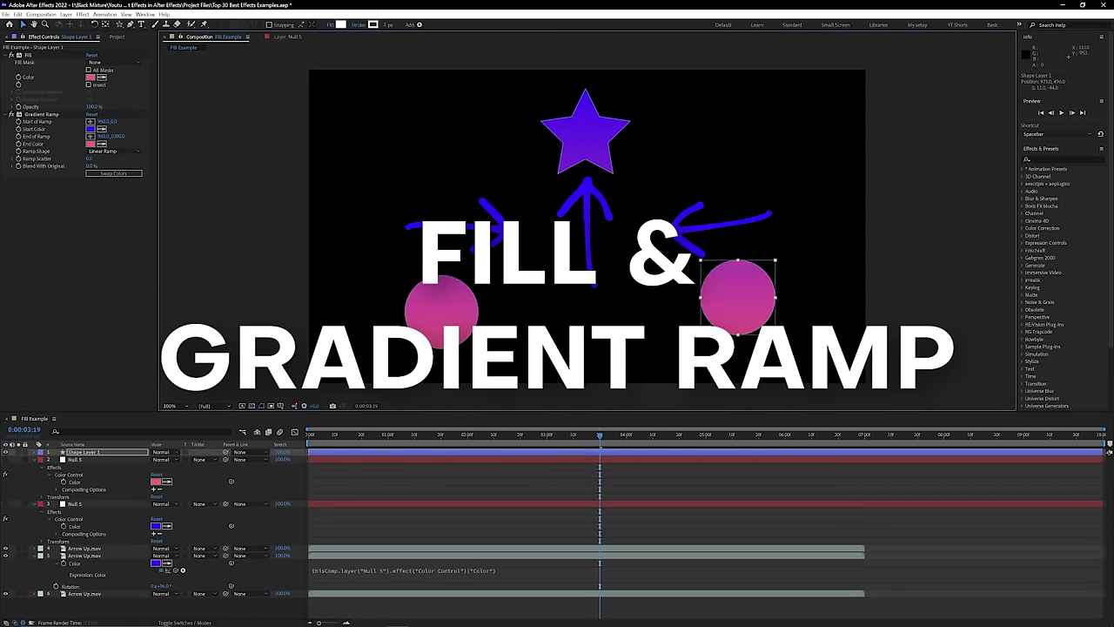
{"action": "left_click_drag", "start_coordinate": [83, 451], "coordinate": [84, 540]}
{"action": "left_click", "coordinate": [155, 473]}
{"action": "left_click", "coordinate": [279, 287]}
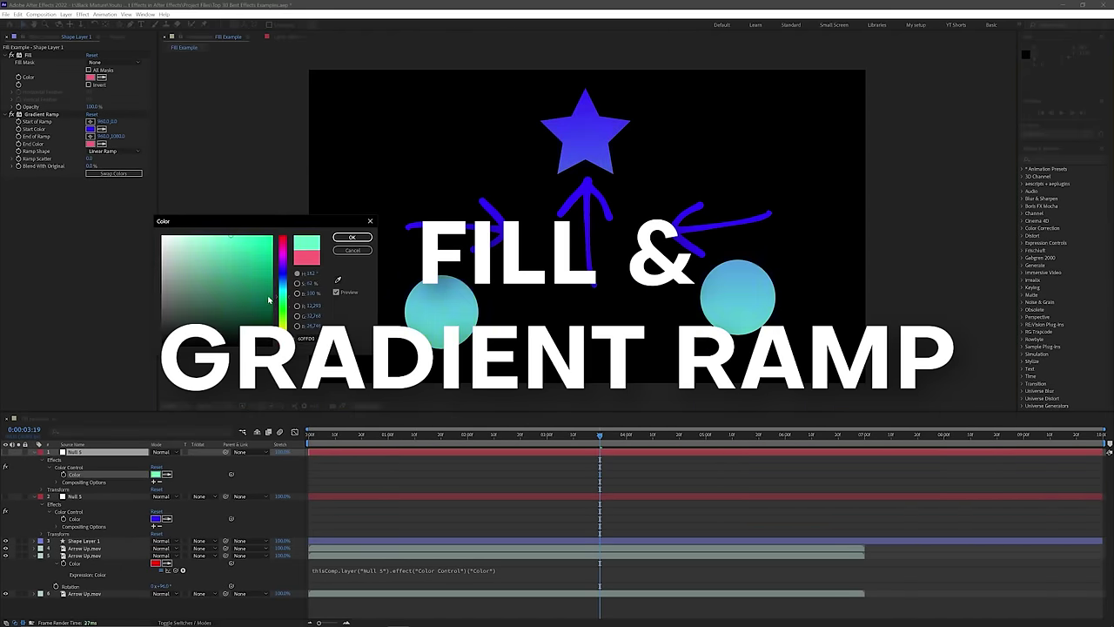
{"action": "left_click", "coordinate": [352, 237]}
{"action": "left_click", "coordinate": [155, 518]}
{"action": "left_click", "coordinate": [279, 259]}
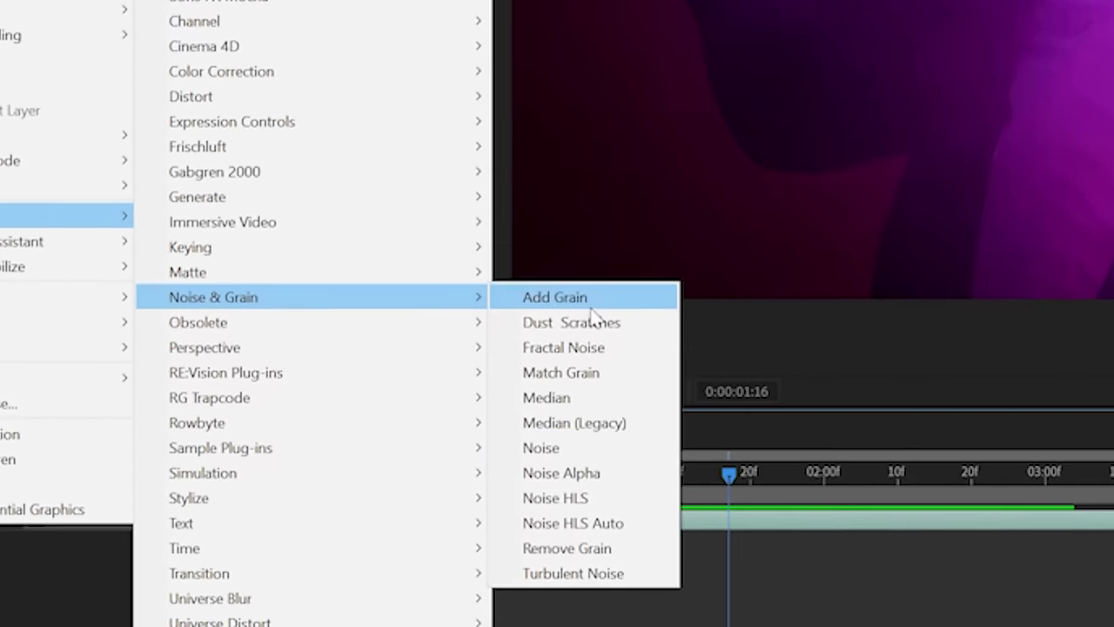
Step: Apply Add Grain to the neon tube footage and review the Add Grain and Noise adjustment layer
{"action": "left_click", "coordinate": [590, 306]}
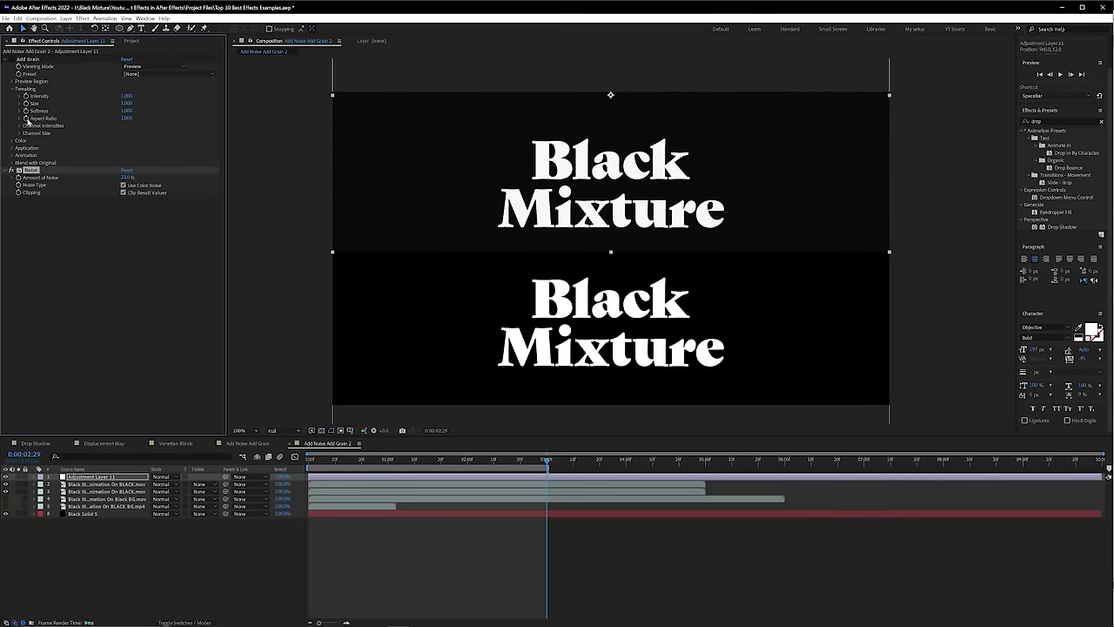
{"action": "left_click", "coordinate": [369, 463]}
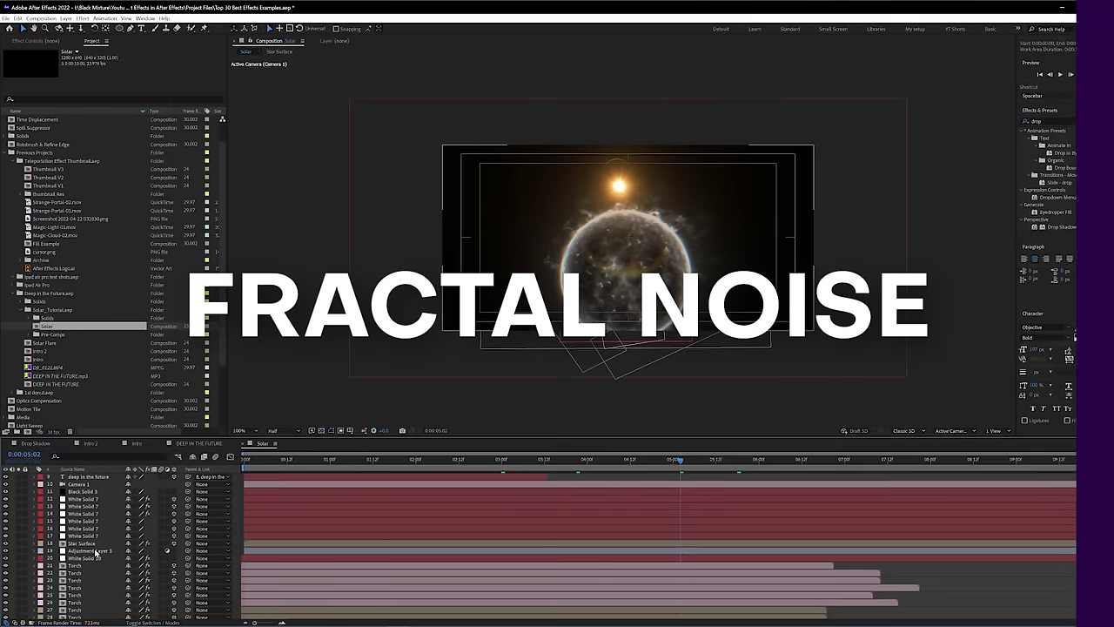
Step: On Star Surface, cycle Fractal Type through Max, Smeary, Dynamic Progressive and others to Subscale
{"action": "left_click", "coordinate": [93, 523]}
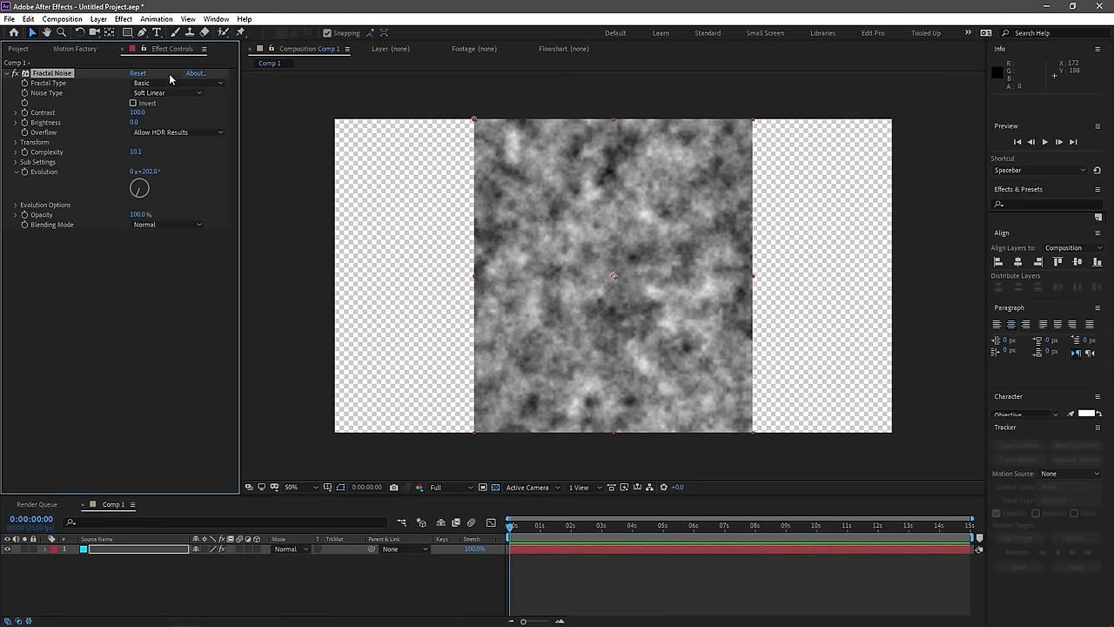
{"action": "left_click", "coordinate": [170, 82]}
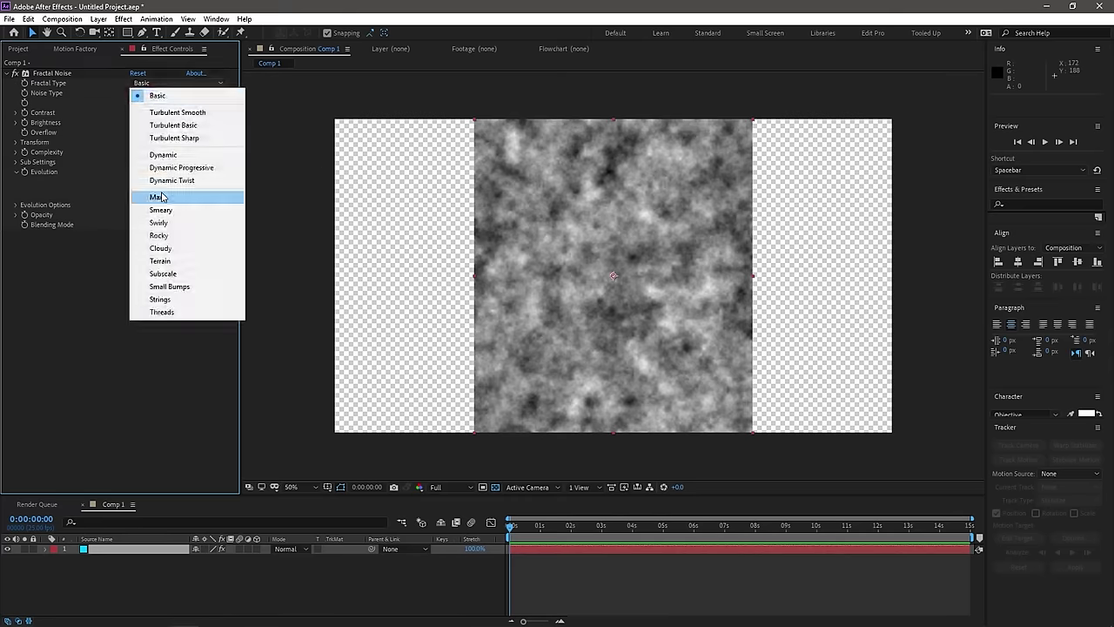
{"action": "left_click", "coordinate": [162, 195]}
{"action": "left_click", "coordinate": [167, 82]}
{"action": "left_click", "coordinate": [162, 213]}
{"action": "left_click", "coordinate": [152, 82]}
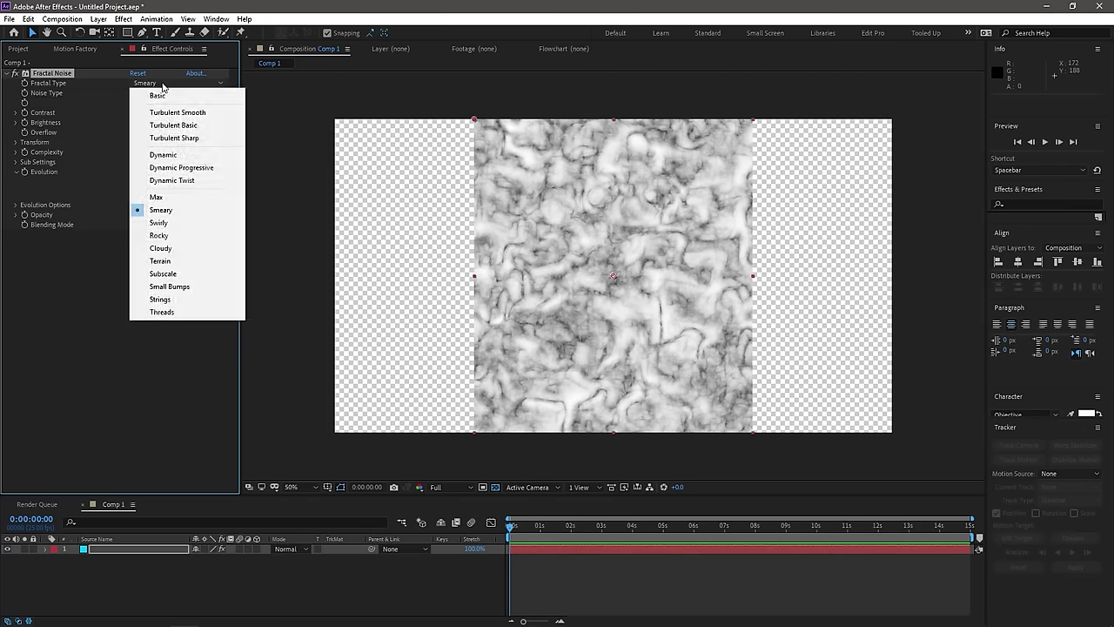
{"action": "left_click", "coordinate": [160, 167]}
{"action": "left_click", "coordinate": [161, 83]}
{"action": "left_click", "coordinate": [166, 286]}
{"action": "left_click", "coordinate": [177, 85]}
{"action": "left_click", "coordinate": [159, 275]}
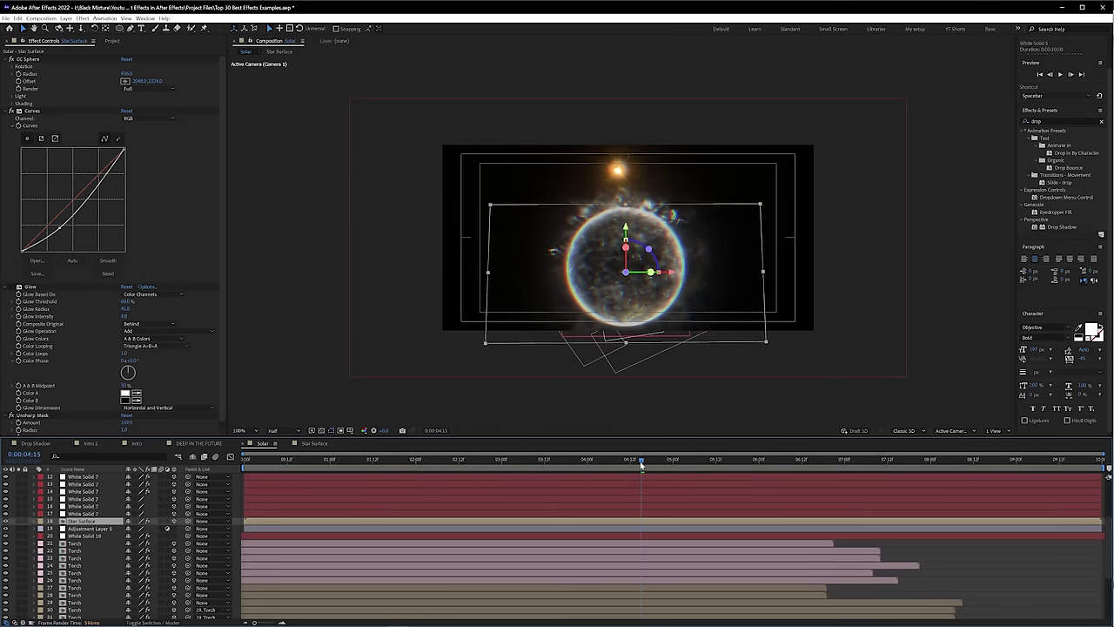
Step: Adjust the Fractal Noise Brightness value
{"action": "left_click_drag", "start_coordinate": [640, 464], "coordinate": [739, 462]}
{"action": "scroll", "coordinate": [12, 409], "scroll_direction": "down", "scroll_amount": 1}
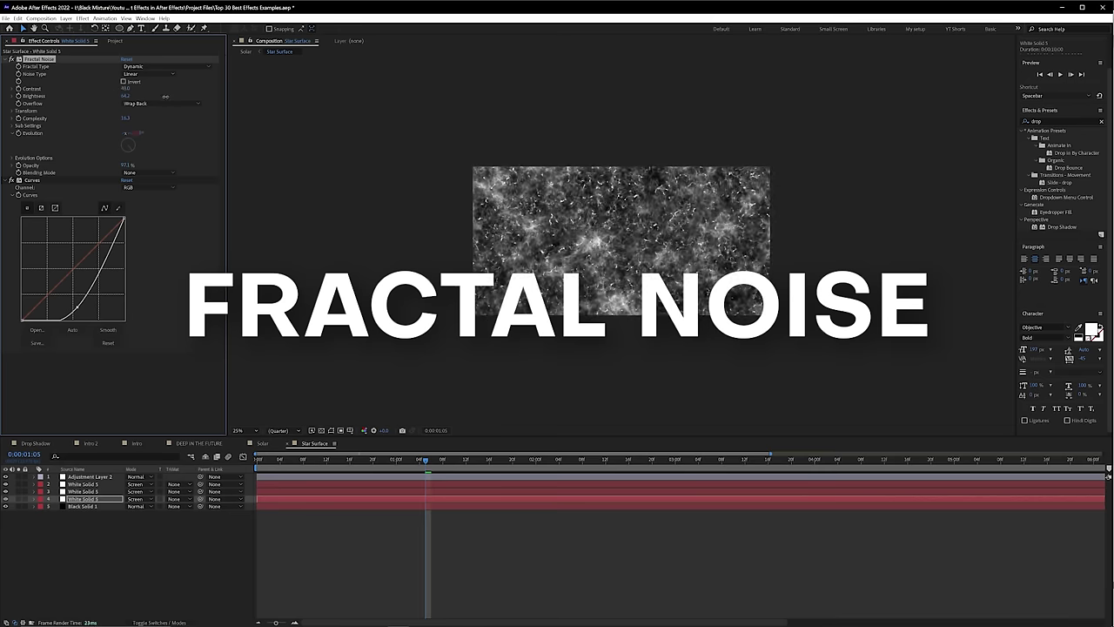
{"action": "left_click_drag", "start_coordinate": [165, 97], "coordinate": [143, 104]}
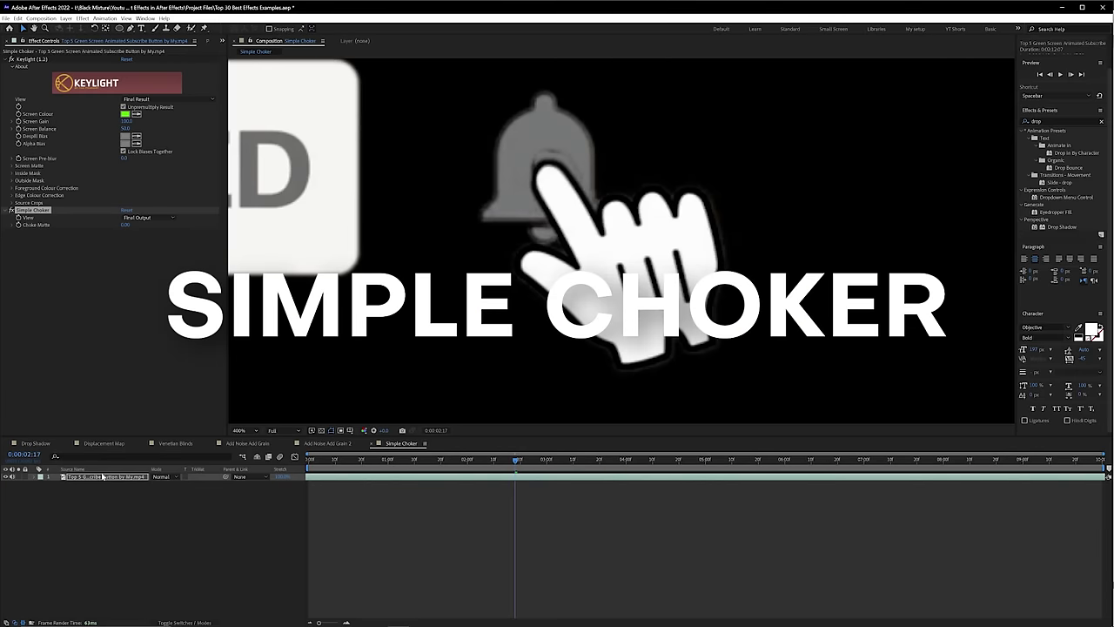
Step: Raise Simple Choker's Choke Matte to 1.00 and sample the green screen as Keylight's Screen Colour
{"action": "left_click_drag", "start_coordinate": [124, 225], "coordinate": [218, 230]}
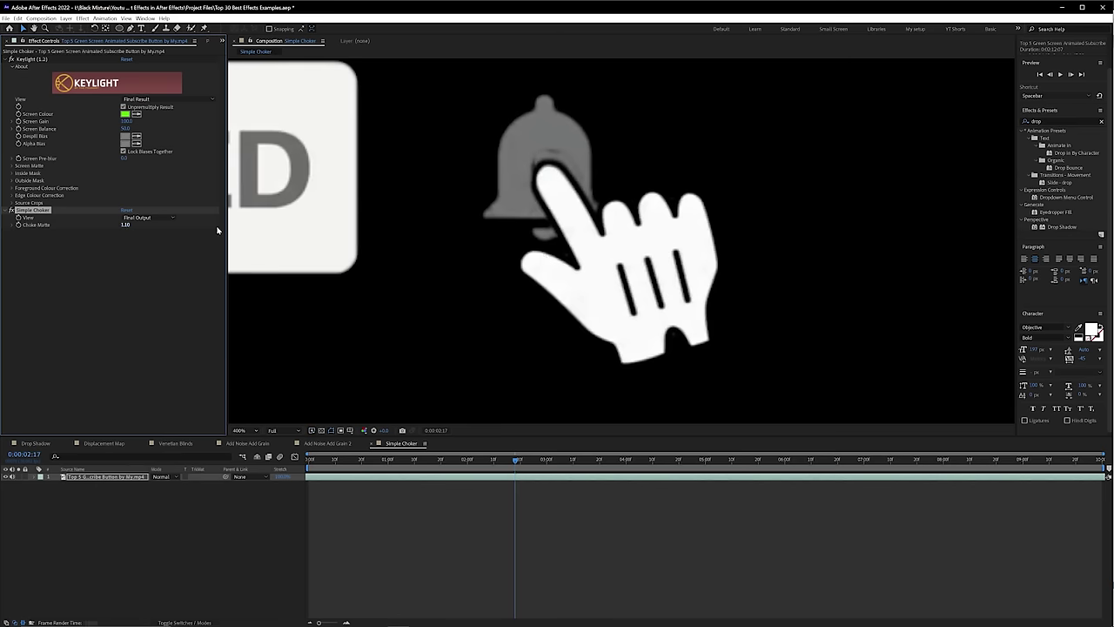
{"action": "scroll", "coordinate": [516, 272], "scroll_direction": "down", "scroll_amount": 4}
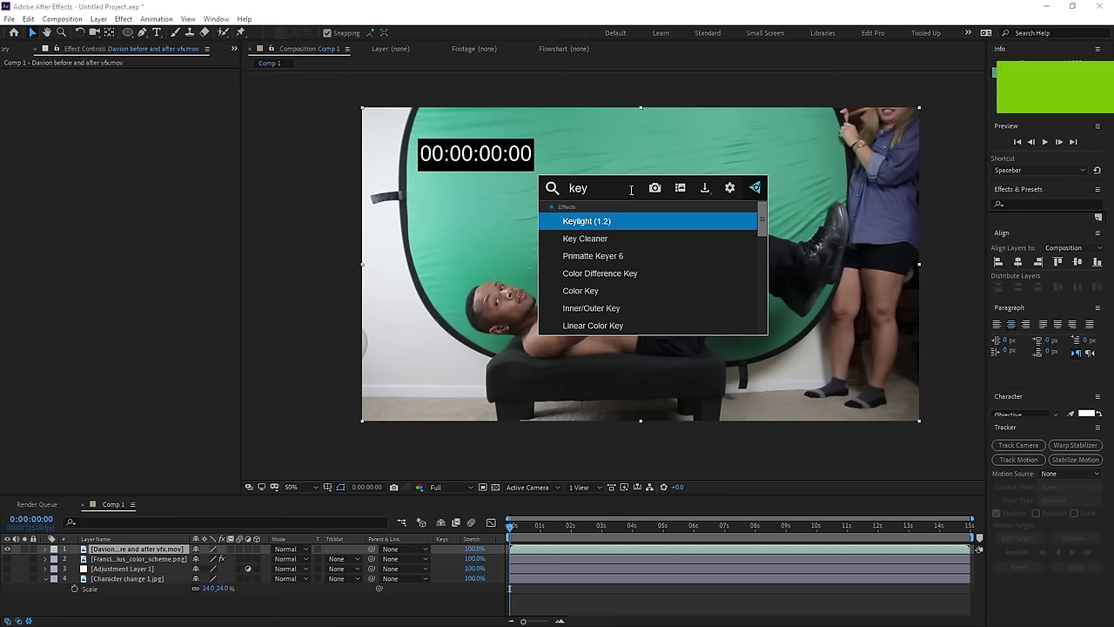
{"action": "left_click", "coordinate": [621, 187]}
Step: Draw an ellipse mask around the performer with the Q ellipse tool
{"action": "key", "text": "q"}
{"action": "left_click_drag", "start_coordinate": [435, 124], "coordinate": [896, 425]}
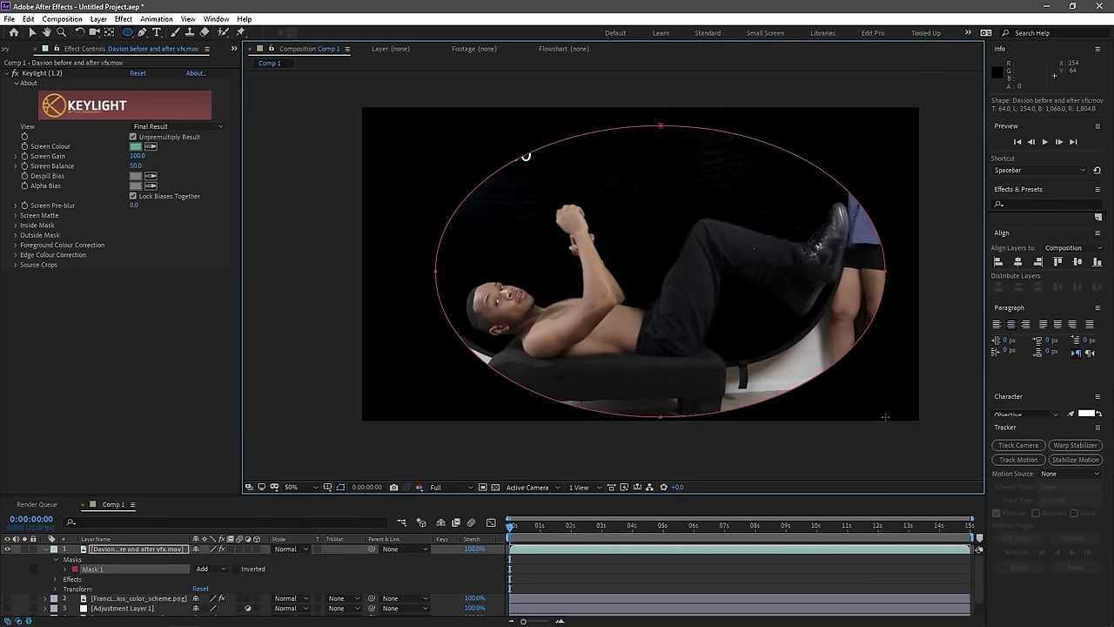
{"action": "left_click", "coordinate": [32, 32]}
{"action": "left_click", "coordinate": [15, 75]}
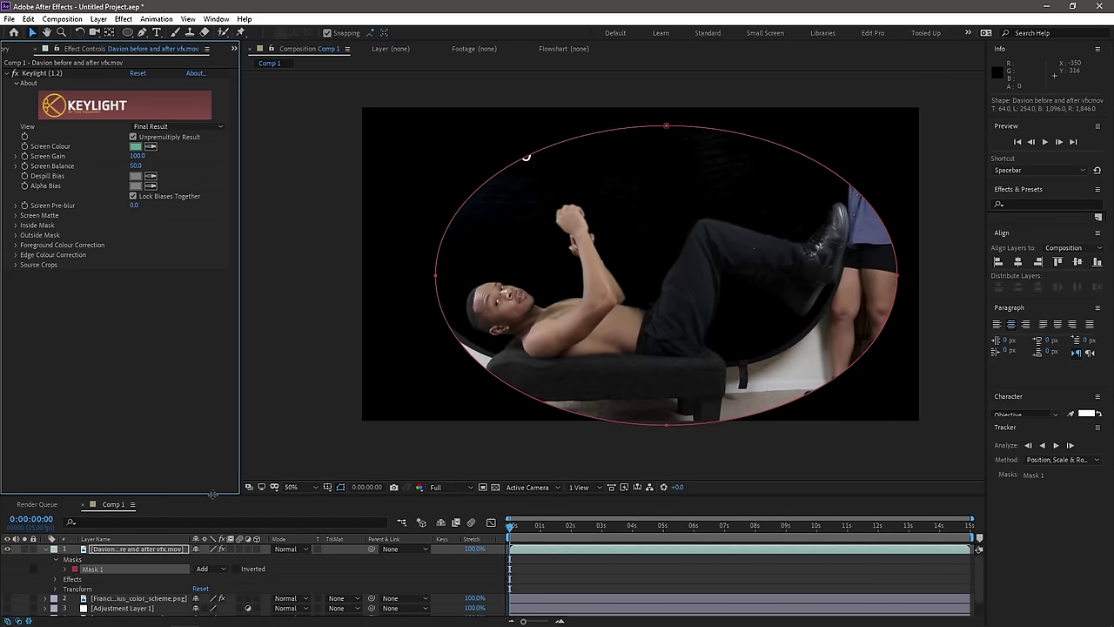
{"action": "right_click", "coordinate": [130, 549]}
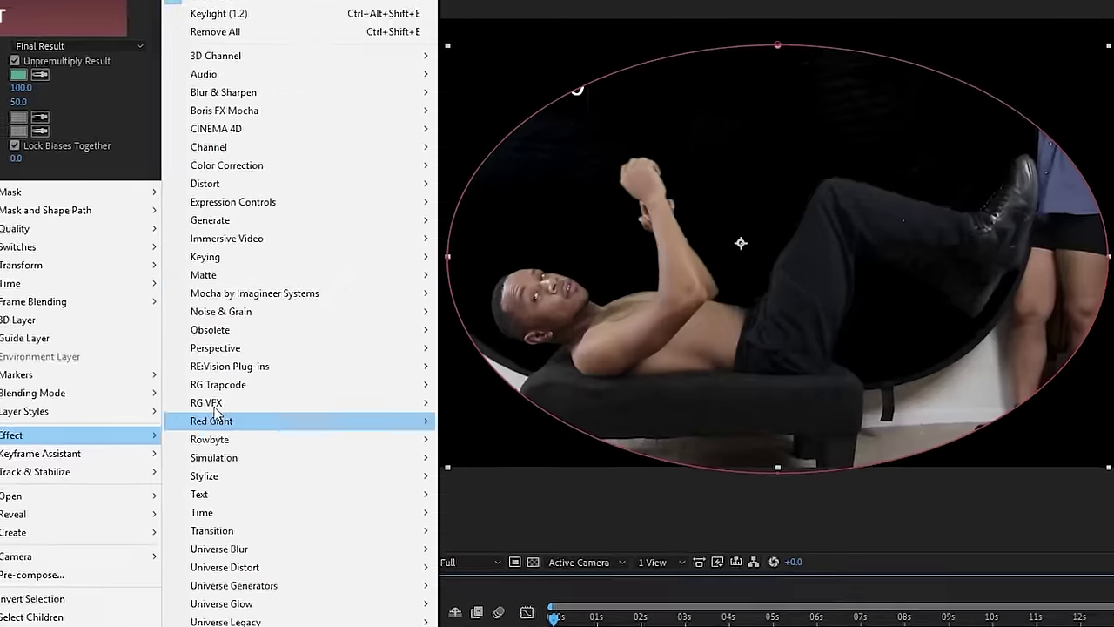
Step: Apply Simple Choker to the keyed footage so Choke Matte -20.90 thickens the diagram outlines
{"action": "mouse_move", "coordinate": [183, 259]}
{"action": "left_click", "coordinate": [515, 356]}
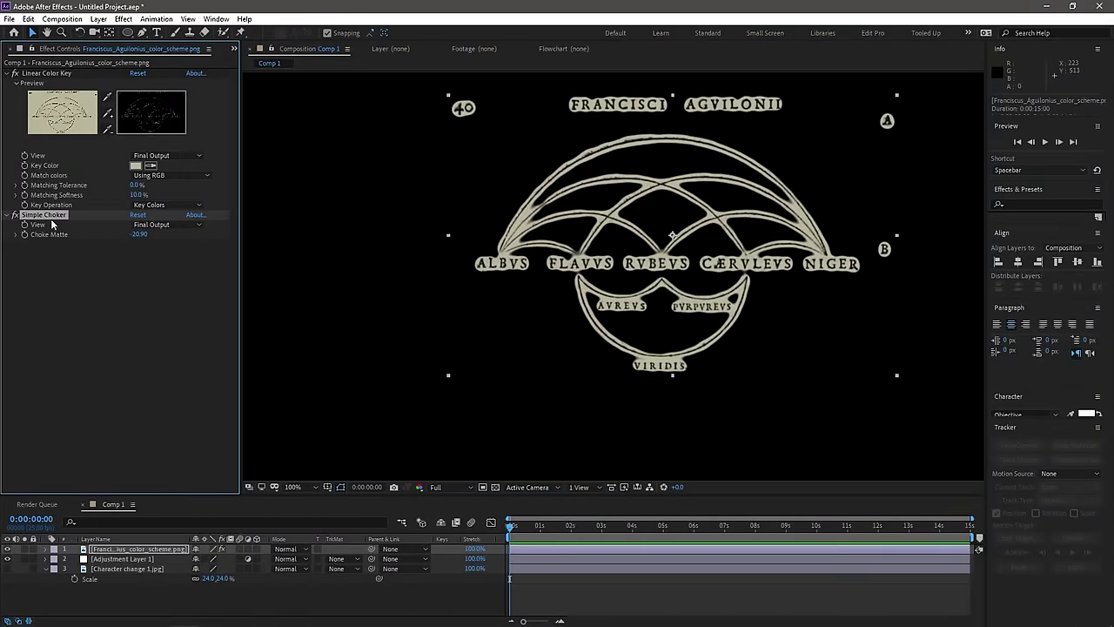
Step: Duplicate Simple Choker twice and ease Choke Matte from -47.50 to about -8.80
{"action": "key", "text": "ctrl+d"}
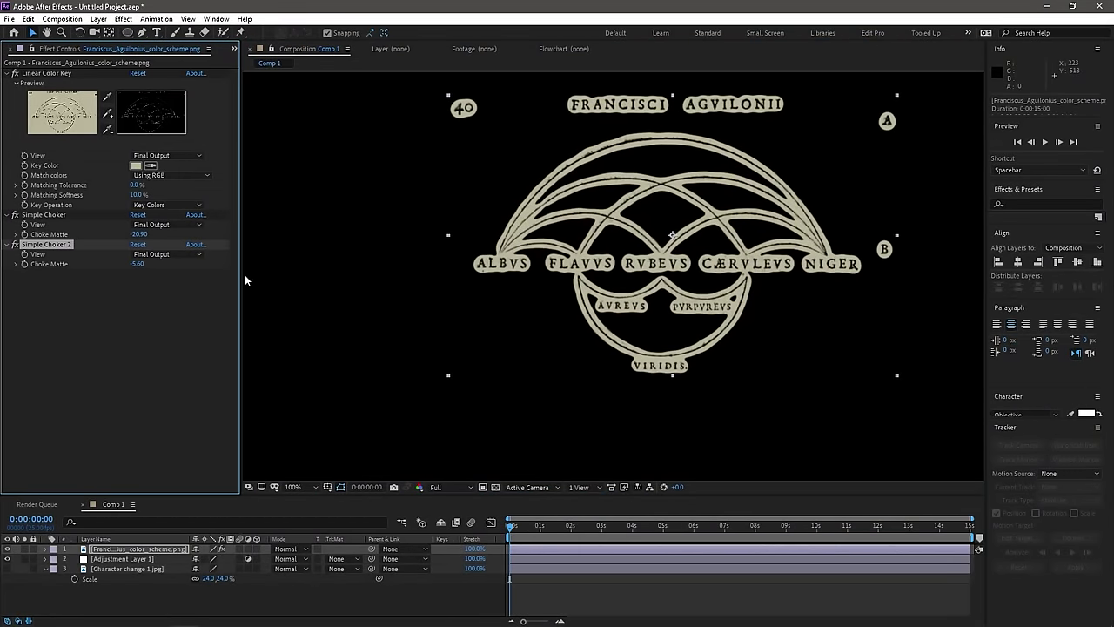
{"action": "key", "text": "ctrl+d"}
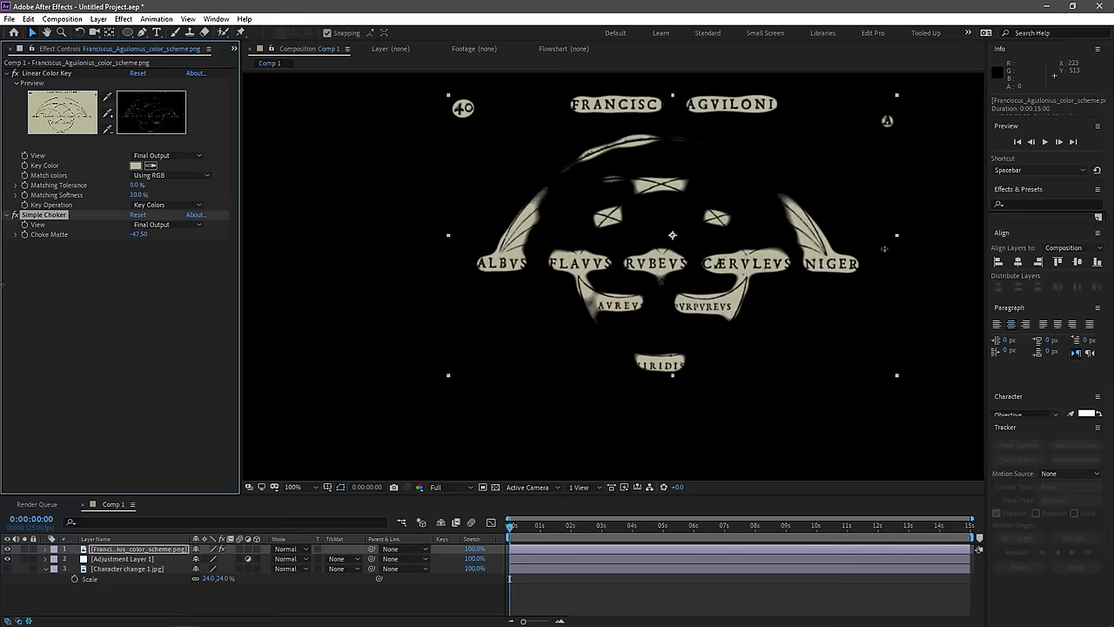
{"action": "left_click_drag", "start_coordinate": [1, 283], "coordinate": [230, 287]}
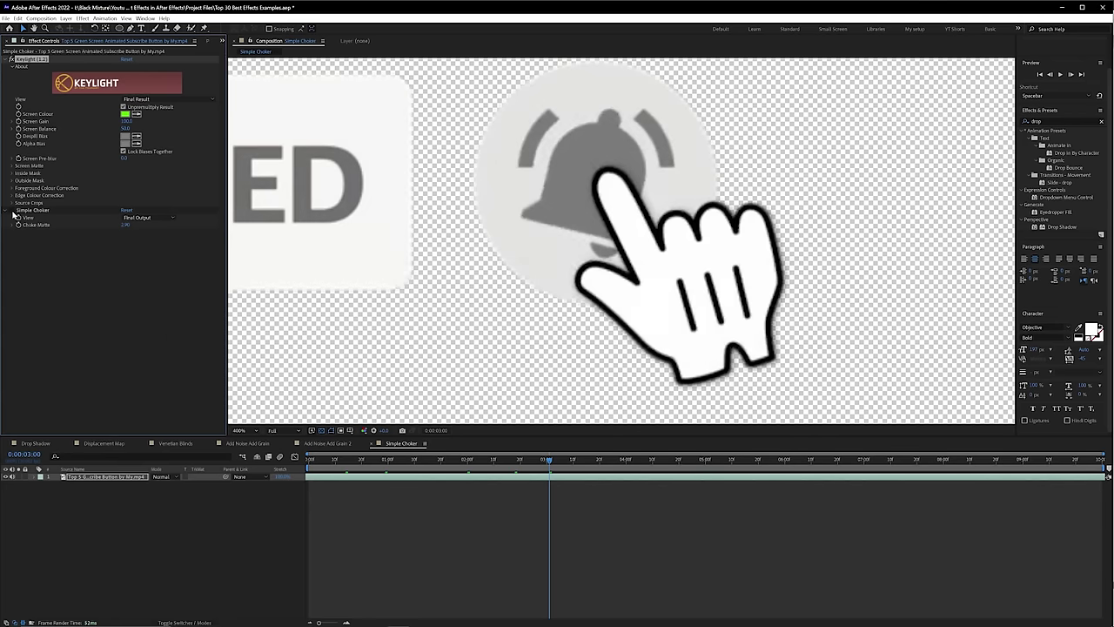
{"action": "scroll", "coordinate": [352, 232], "scroll_direction": "down", "scroll_amount": 8}
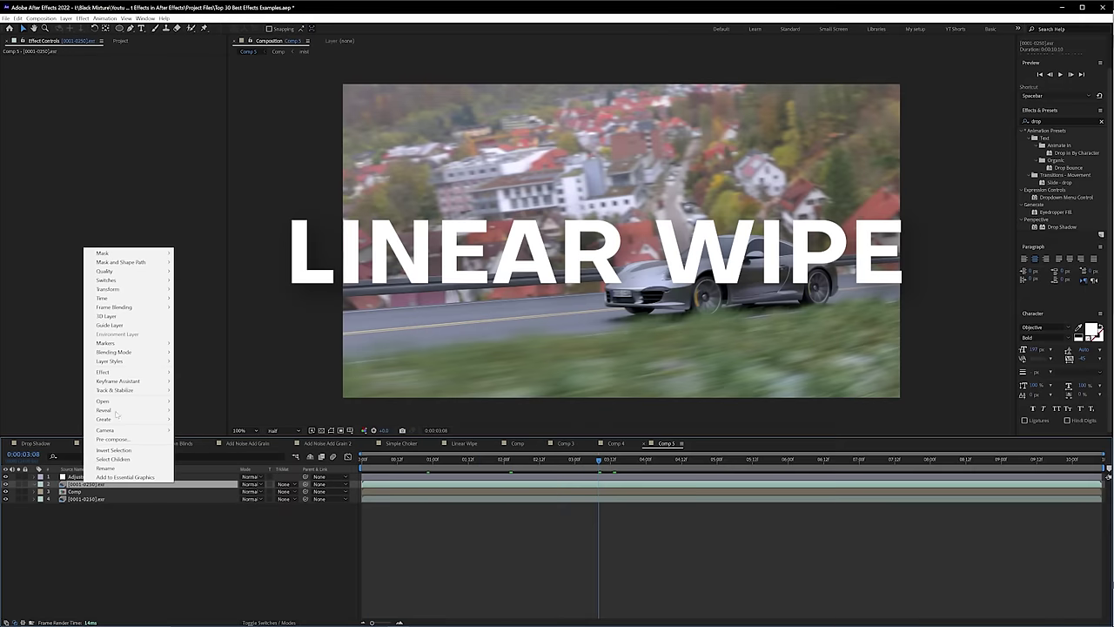
Step: Apply Linear Wipe to the layer and raise Transition Completion to partly wipe the comp
{"action": "mouse_move", "coordinate": [122, 374]}
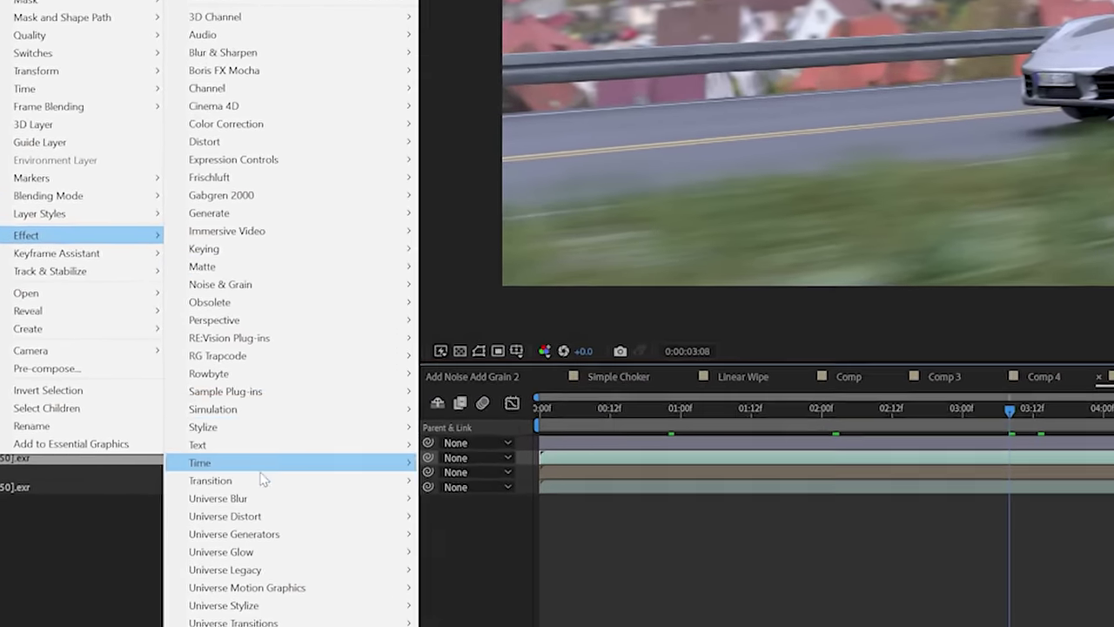
{"action": "mouse_move", "coordinate": [264, 481]}
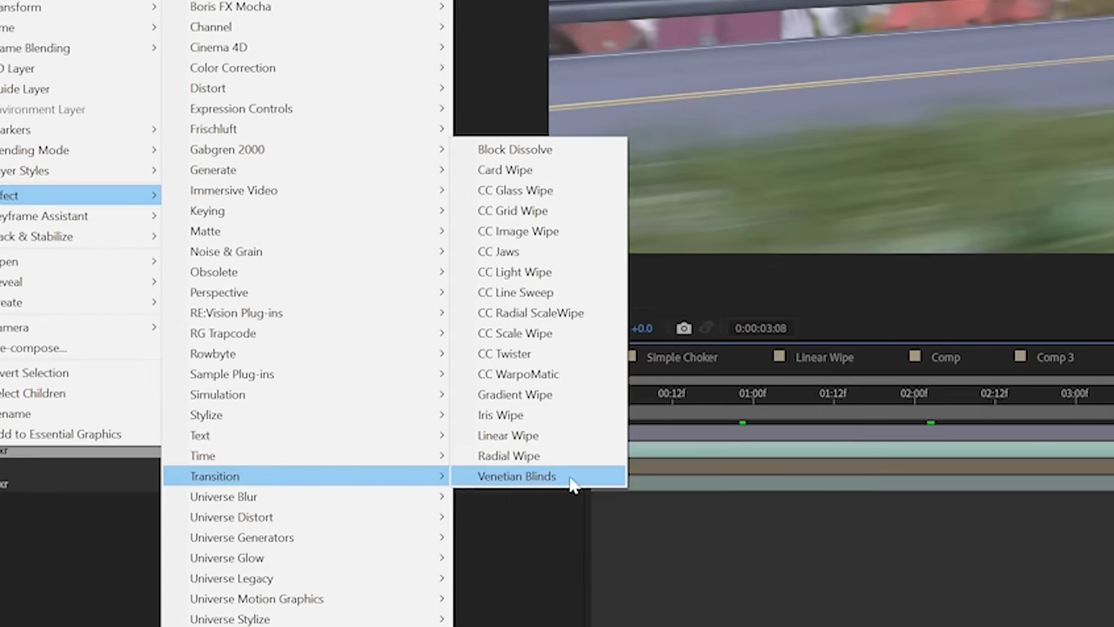
{"action": "left_click", "coordinate": [581, 433]}
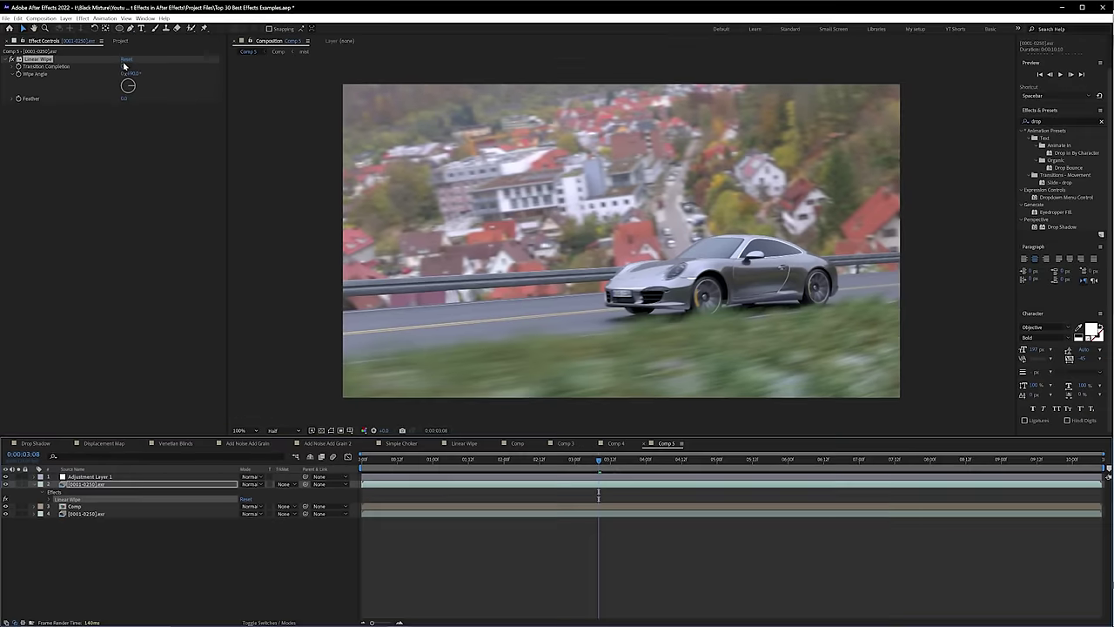
{"action": "mouse_move", "coordinate": [127, 65]}
{"action": "left_mouse_down"}
{"action": "mouse_move", "coordinate": [159, 66]}
{"action": "mouse_move", "coordinate": [131, 66]}
{"action": "mouse_move", "coordinate": [145, 66]}
{"action": "left_mouse_up"}
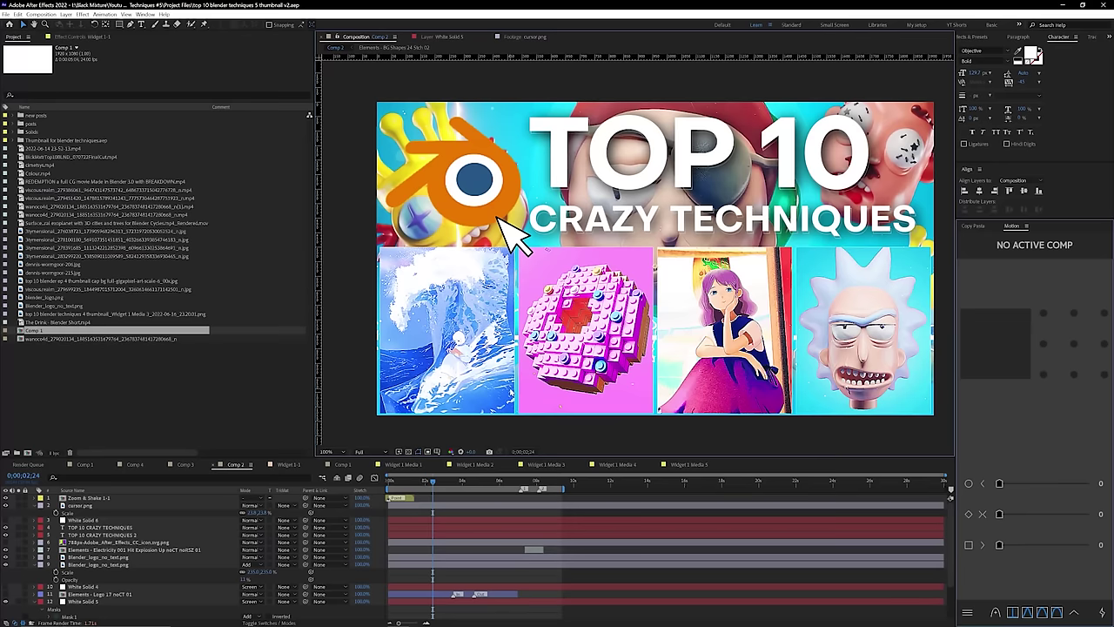
{"action": "scroll", "coordinate": [90, 571], "scroll_direction": "down", "scroll_amount": 3}
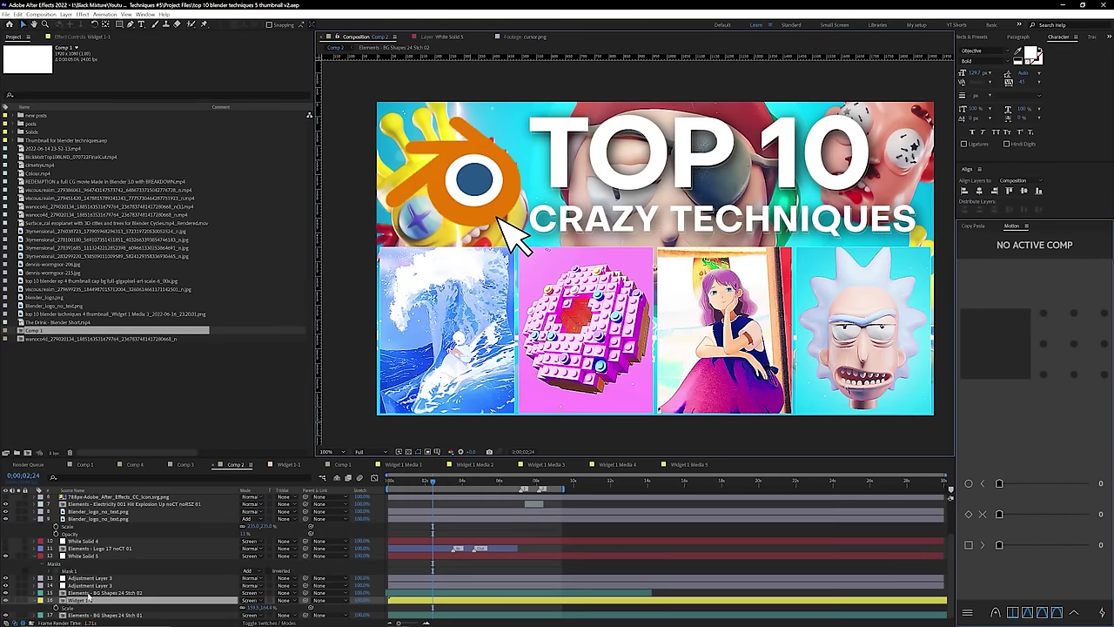
Step: In the Widget 1-1 precomp, lower the wipe to about 17% and sweep the blue overlay
{"action": "double_click", "coordinate": [88, 600]}
{"action": "mouse_move", "coordinate": [197, 64]}
{"action": "left_mouse_down"}
{"action": "mouse_move", "coordinate": [169, 63]}
{"action": "mouse_move", "coordinate": [198, 65]}
{"action": "mouse_move", "coordinate": [185, 65]}
{"action": "left_mouse_up"}
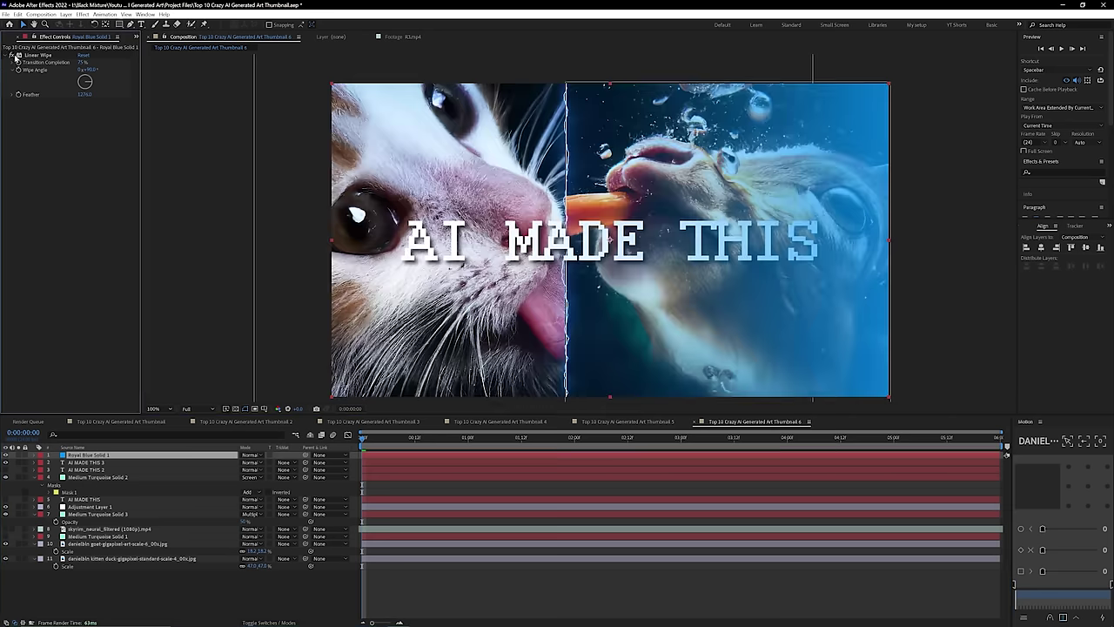
{"action": "left_click_drag", "start_coordinate": [81, 65], "coordinate": [80, 64]}
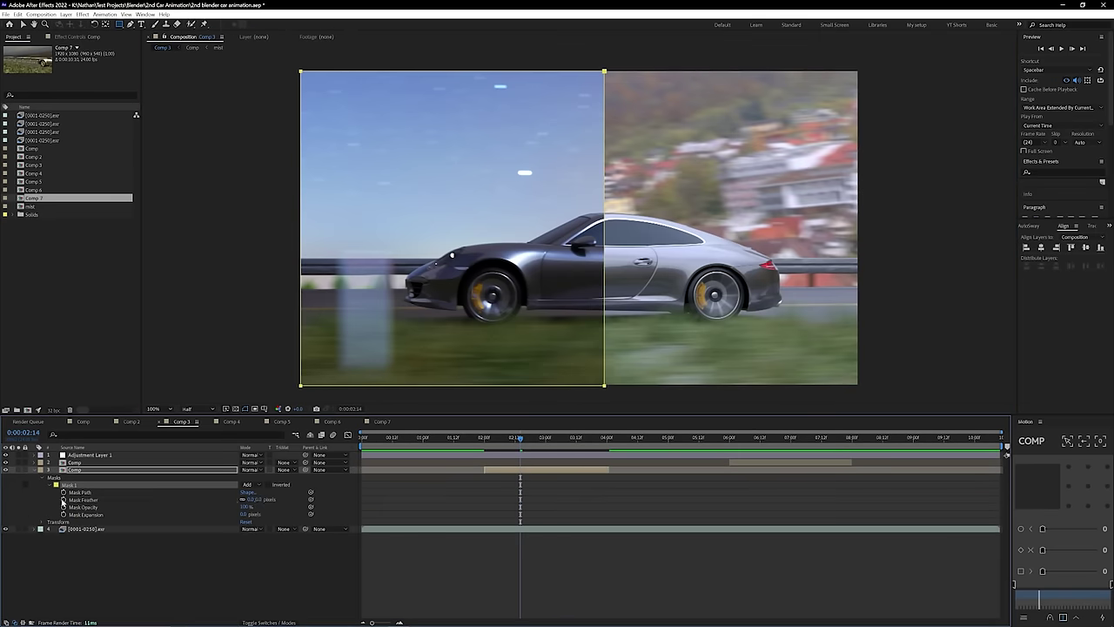
Step: Feather the Comp layer's mask to 1220 pixels, widen it, then delete the mask
{"action": "left_click_drag", "start_coordinate": [249, 500], "coordinate": [348, 499]}
{"action": "key", "text": "v"}
{"action": "left_click_drag", "start_coordinate": [297, 96], "coordinate": [194, 96]}
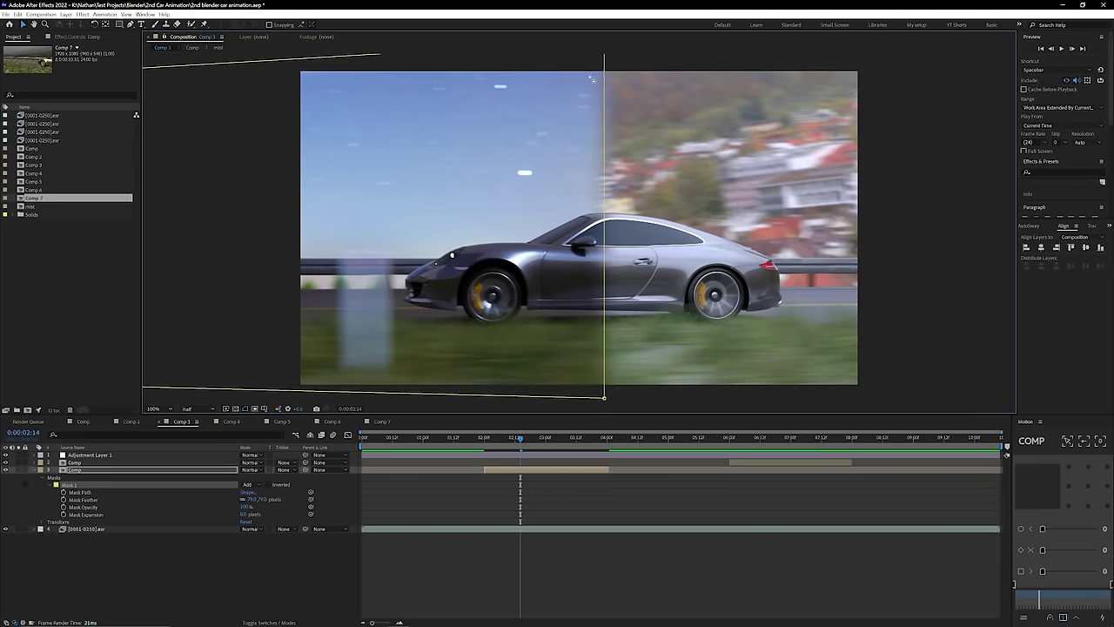
{"action": "key", "text": "Delete"}
Step: Apply Linear Wipe to the Comp layer through the 'linear wipe' effect search
{"action": "key", "text": "ctrl+space"}
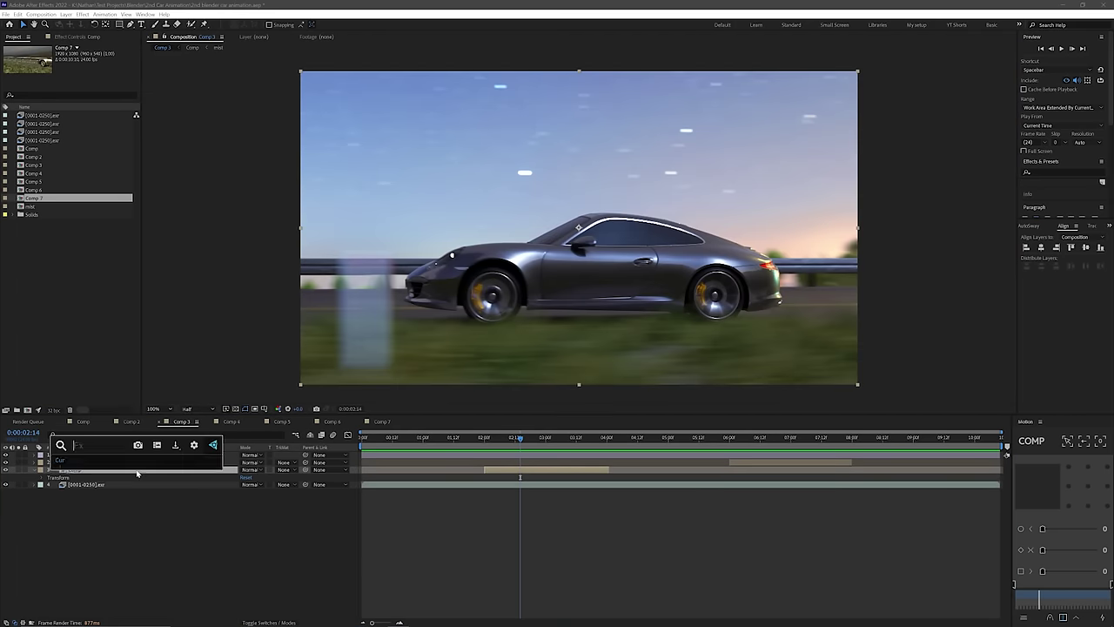
{"action": "type", "text": "linear wipe"}
{"action": "key", "text": "Return"}
{"action": "mouse_move", "coordinate": [82, 62]}
{"action": "left_mouse_down"}
{"action": "mouse_move", "coordinate": [102, 63]}
{"action": "mouse_move", "coordinate": [82, 62]}
{"action": "mouse_move", "coordinate": [85, 73]}
{"action": "mouse_move", "coordinate": [80, 63]}
{"action": "left_mouse_up"}
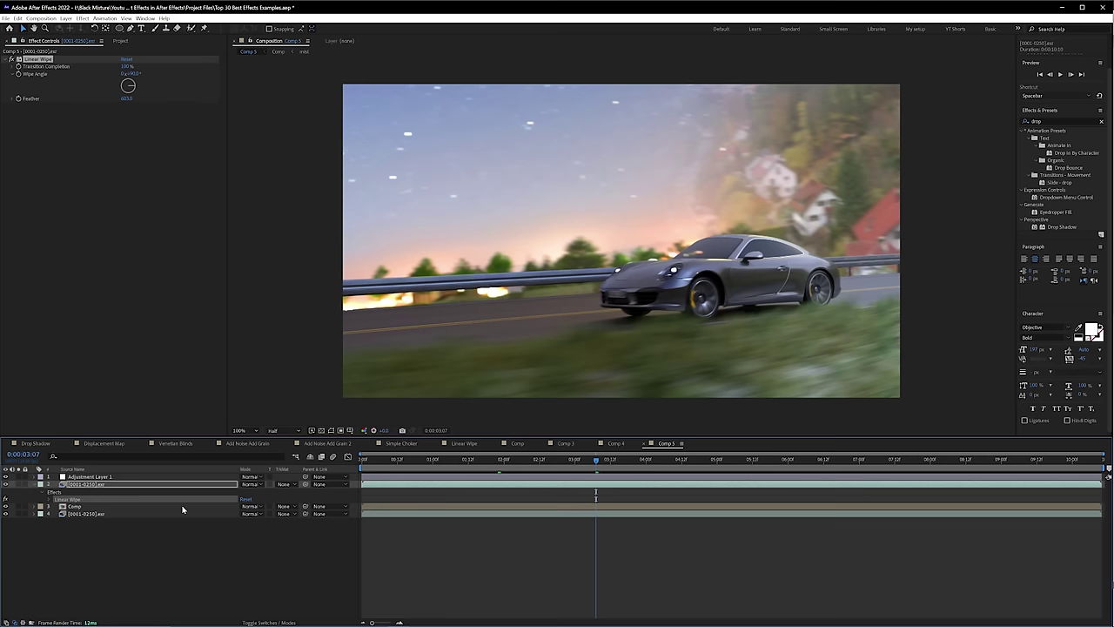
Step: Compare layer visibility, then take Transition Completion through 52% and 82% to 100%
{"action": "left_click", "coordinate": [6, 505]}
{"action": "left_click", "coordinate": [6, 506]}
{"action": "left_click", "coordinate": [6, 513]}
{"action": "left_click", "coordinate": [6, 514]}
{"action": "left_click_drag", "start_coordinate": [127, 70], "coordinate": [0, 304]}
{"action": "left_click_drag", "start_coordinate": [125, 67], "coordinate": [159, 111]}
{"action": "left_click_drag", "start_coordinate": [125, 66], "coordinate": [151, 74]}
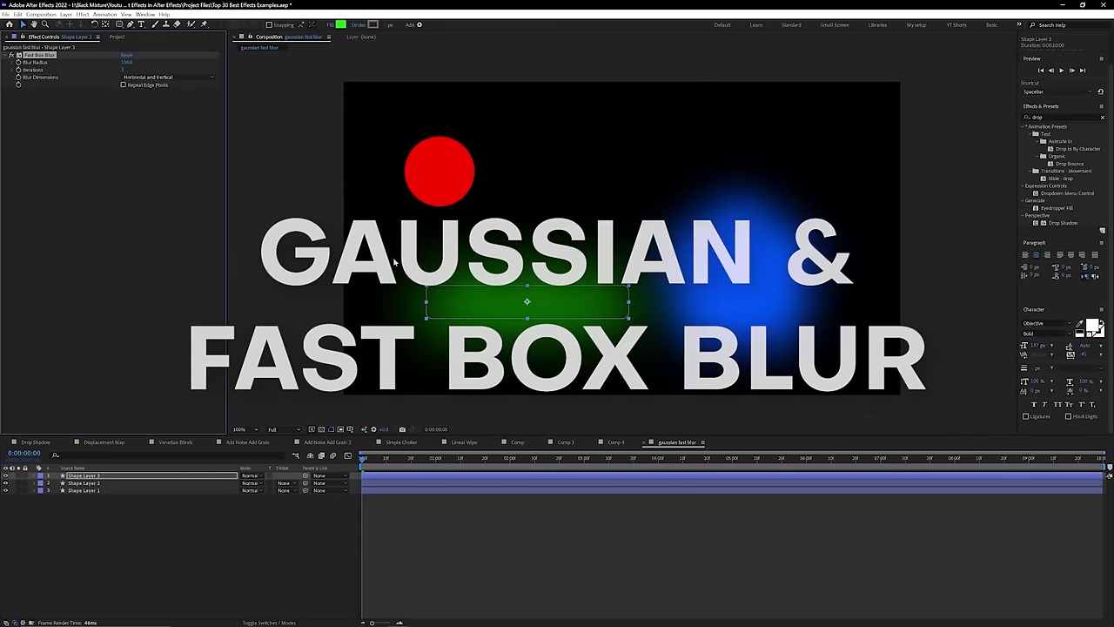
Step: Reposition the green rectangle and add a blur with a larger radius to the red circle
{"action": "left_click_drag", "start_coordinate": [592, 310], "coordinate": [633, 277]}
{"action": "left_click", "coordinate": [430, 182]}
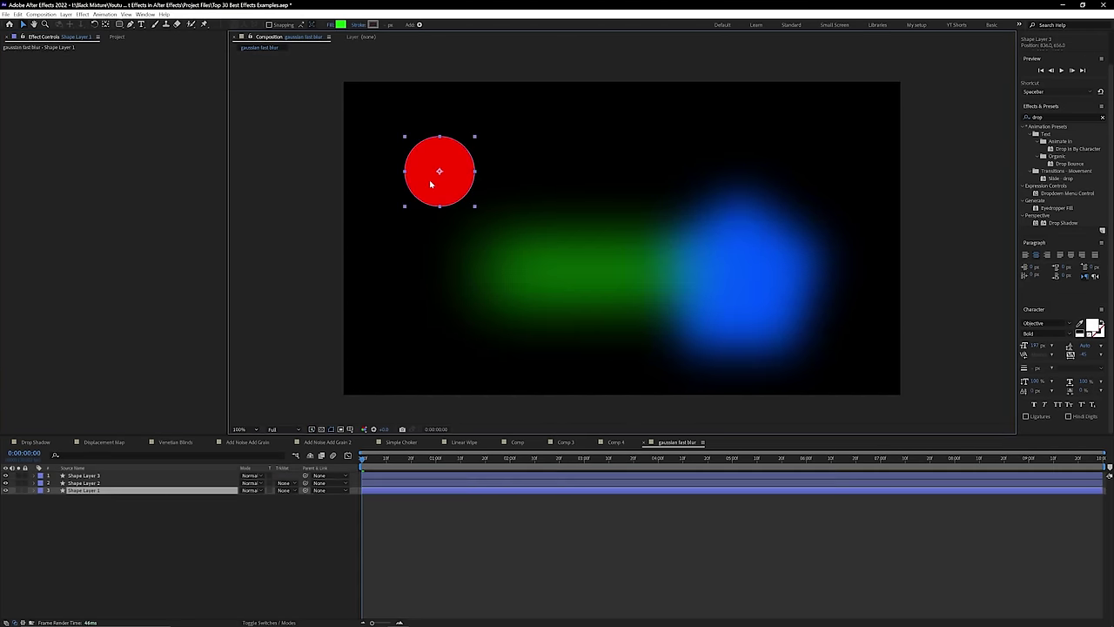
{"action": "right_click", "coordinate": [103, 487]}
{"action": "mouse_move", "coordinate": [131, 383]}
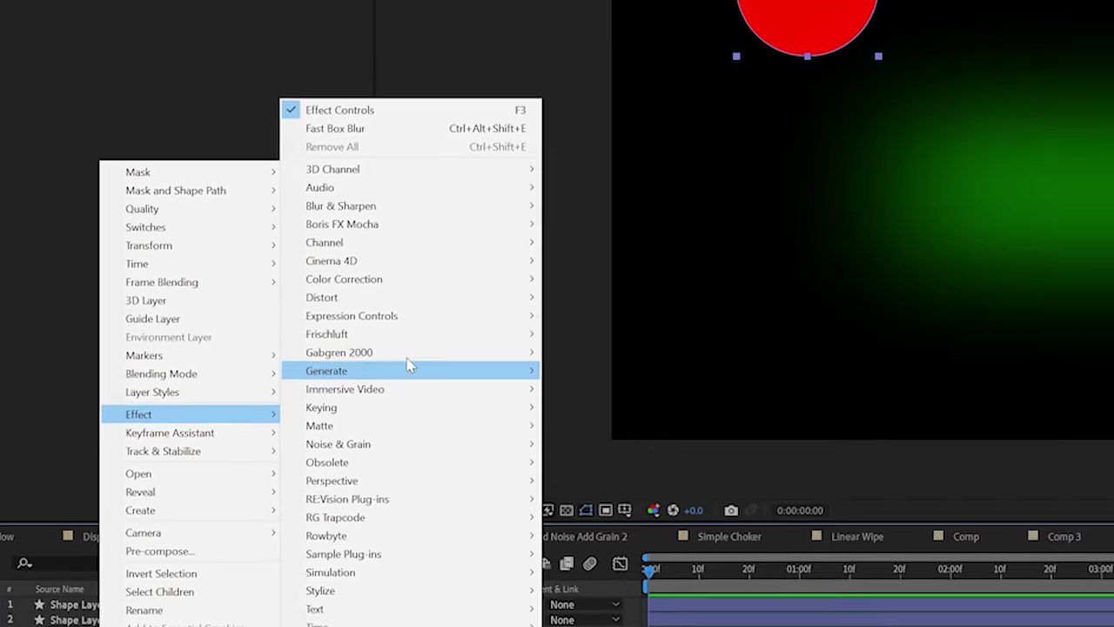
{"action": "mouse_move", "coordinate": [459, 195]}
{"action": "left_click", "coordinate": [666, 421]}
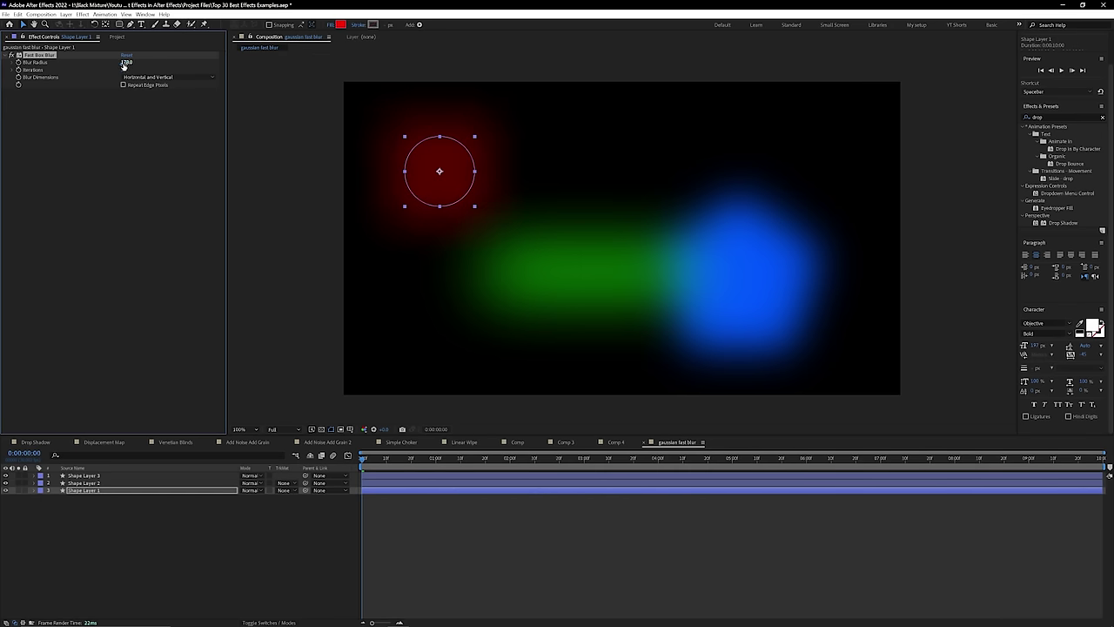
{"action": "key", "text": "Return"}
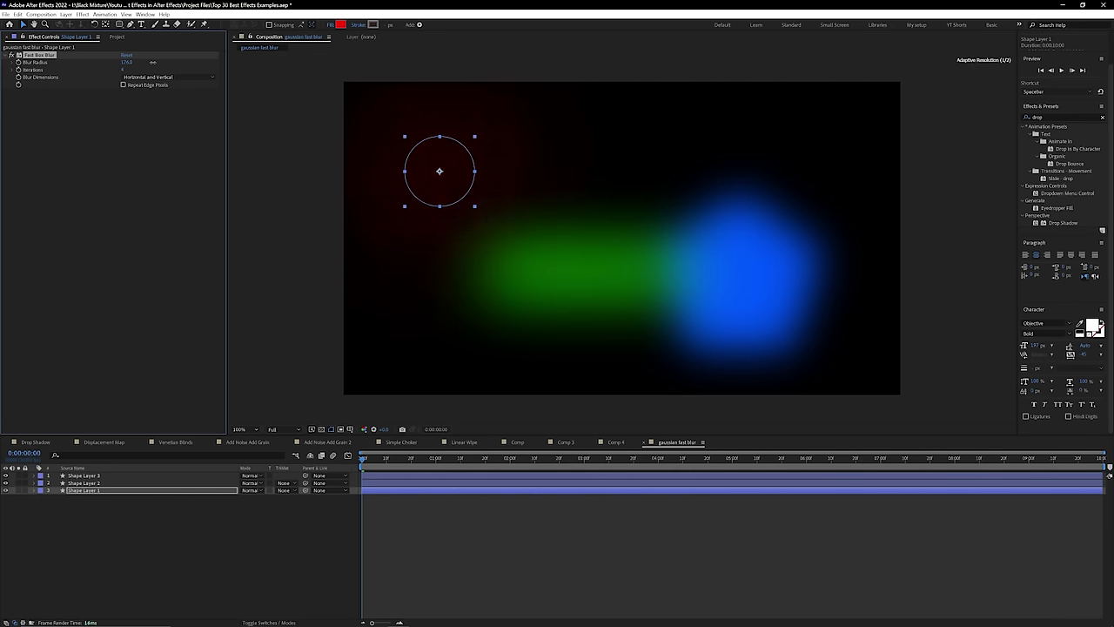
Step: Centre the blurred red circle on top, scale it to 183%, and place a copy lower left
{"action": "left_click_drag", "start_coordinate": [433, 185], "coordinate": [637, 238]}
{"action": "key", "text": "ctrl+shift+bracketright"}
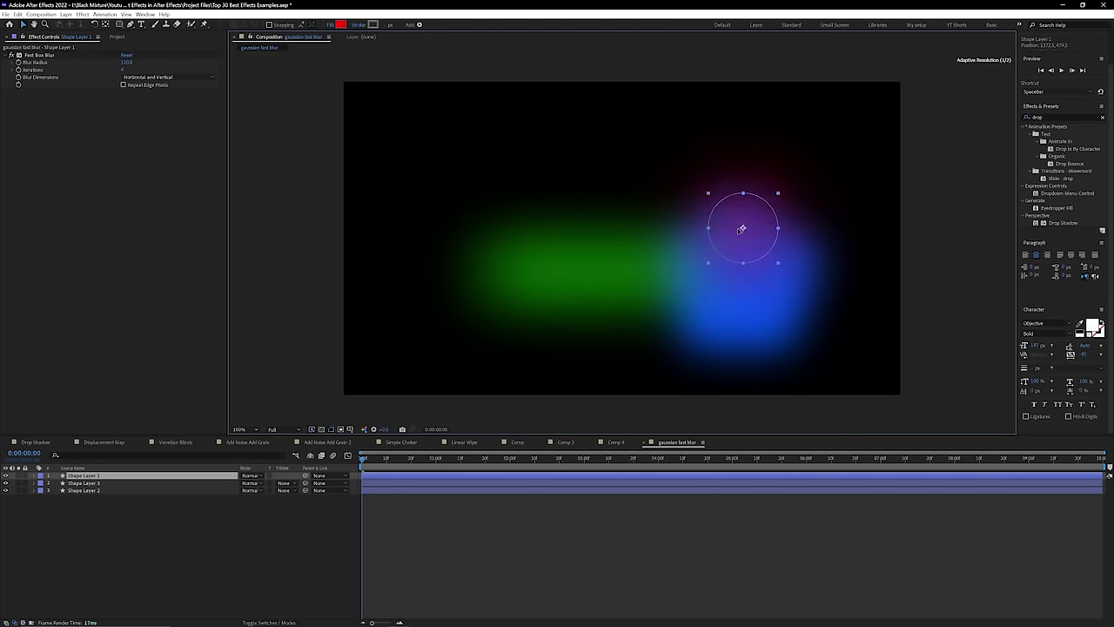
{"action": "left_click_drag", "start_coordinate": [735, 283], "coordinate": [654, 222]}
{"action": "key", "text": "s"}
{"action": "left_click_drag", "start_coordinate": [261, 483], "coordinate": [284, 504]}
{"action": "left_click", "coordinate": [266, 533]}
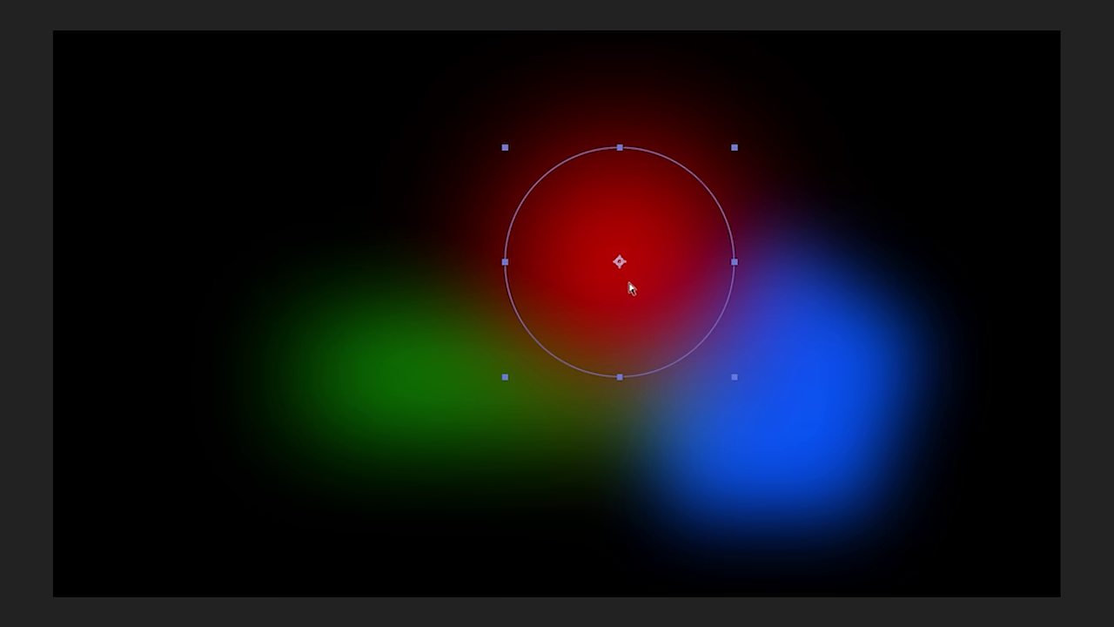
{"action": "left_click_drag", "start_coordinate": [631, 289], "coordinate": [239, 423]}
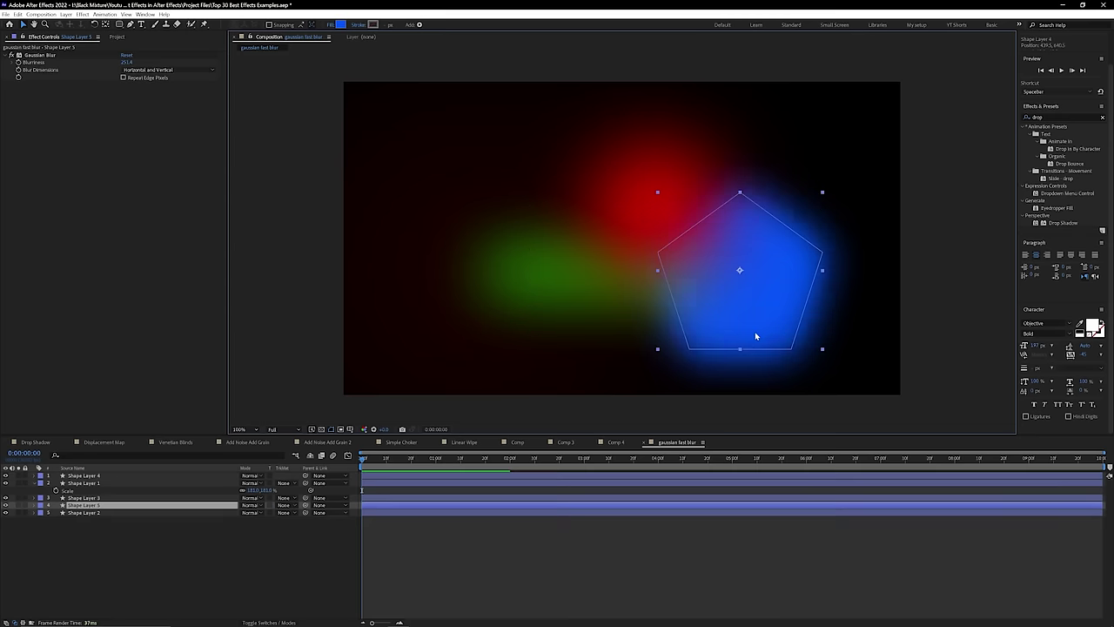
Step: Move the blue pentagon to the lower-left edge with Blurriness 1500, and boost the red circle's blur
{"action": "left_click_drag", "start_coordinate": [754, 332], "coordinate": [428, 222]}
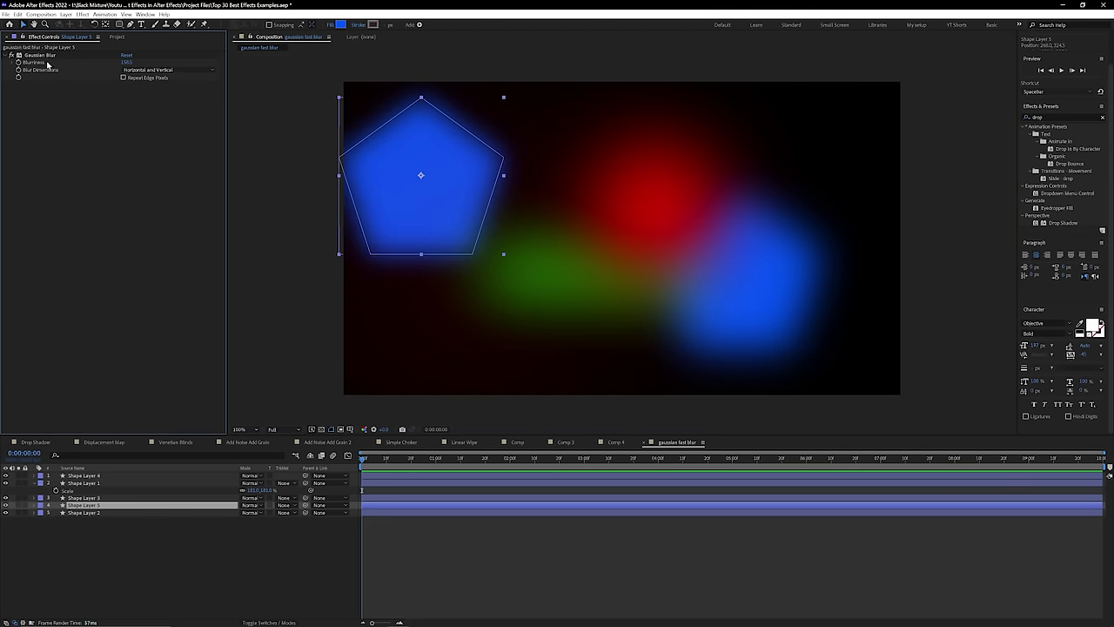
{"action": "left_click_drag", "start_coordinate": [428, 263], "coordinate": [398, 419]}
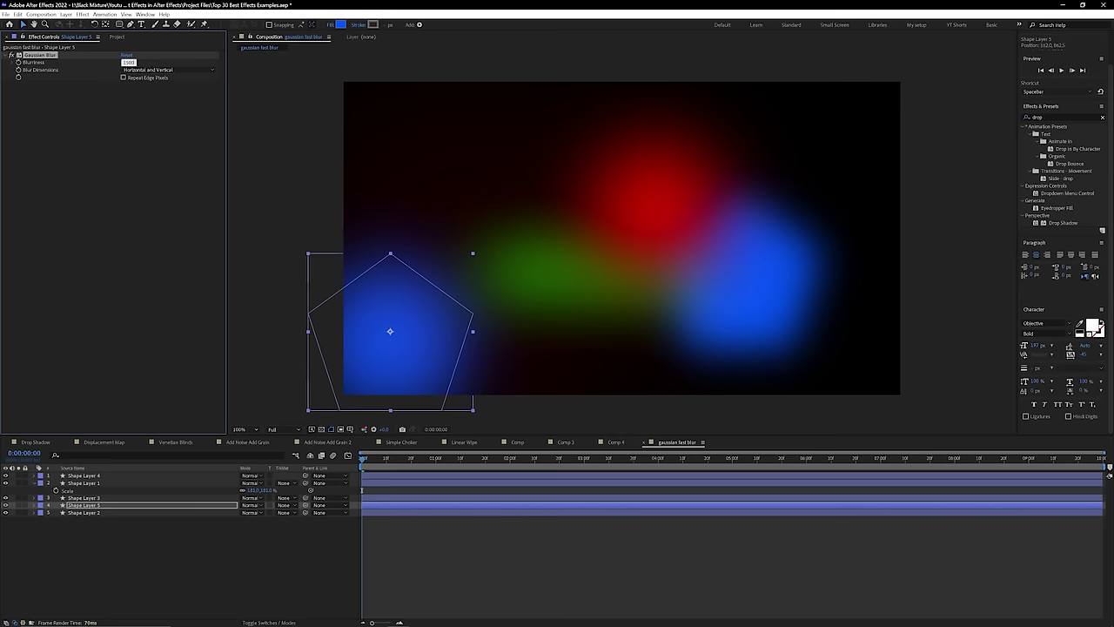
{"action": "key", "text": "Return"}
{"action": "left_click", "coordinate": [383, 356]}
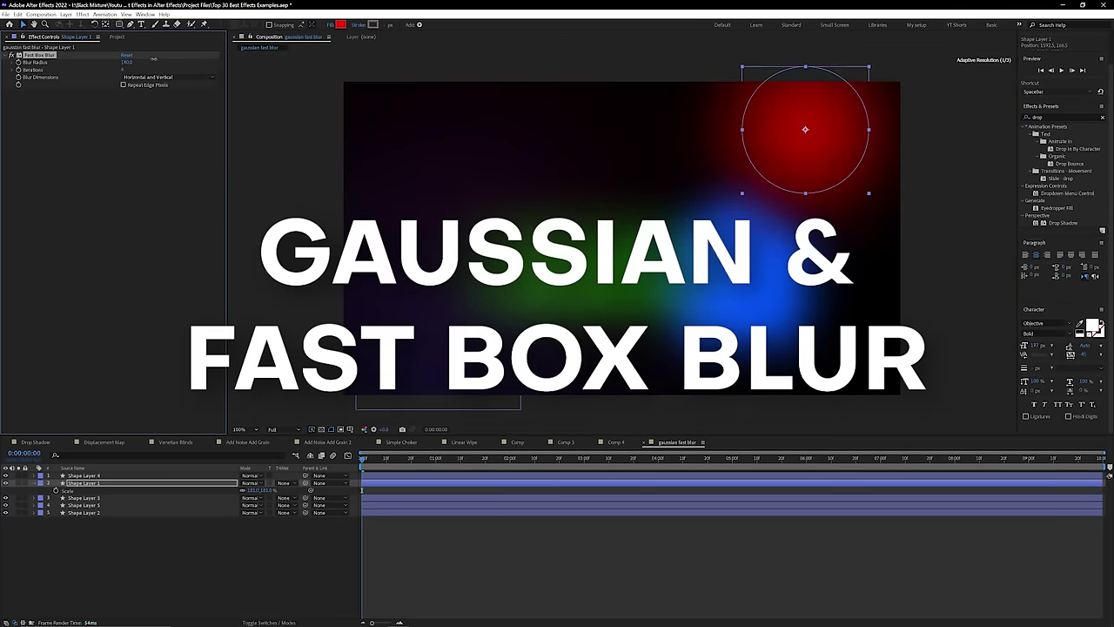
{"action": "left_click_drag", "start_coordinate": [154, 59], "coordinate": [747, 104]}
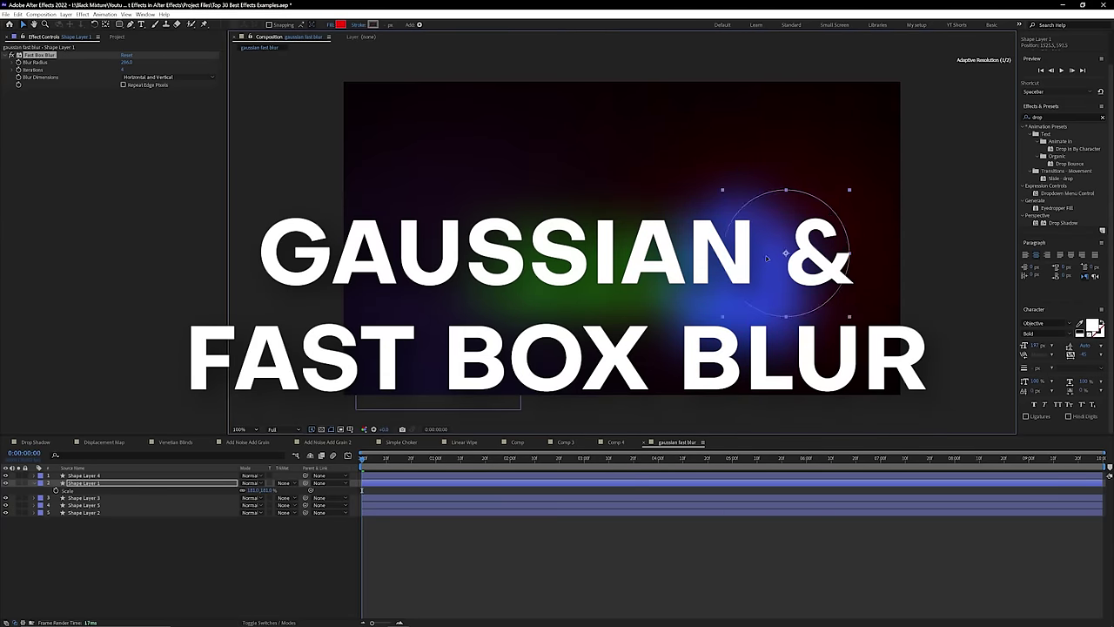
{"action": "left_click", "coordinate": [782, 229]}
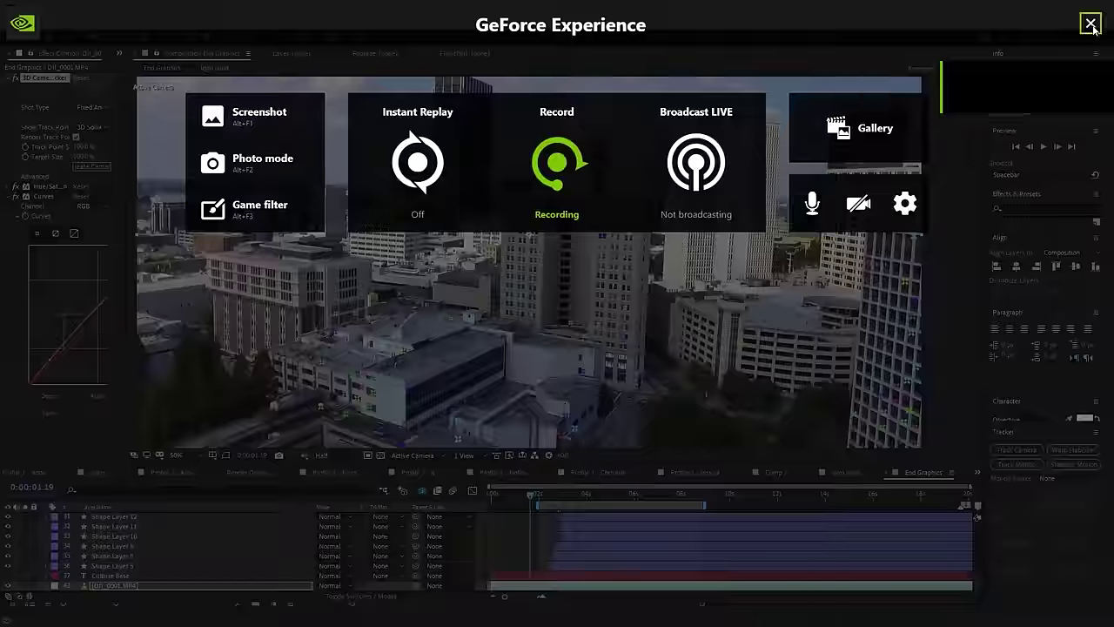
Step: Preview the camera-tracked city shot, then replay it from 0:00:03:11
{"action": "left_click", "coordinate": [1091, 23]}
{"action": "key", "text": "space"}
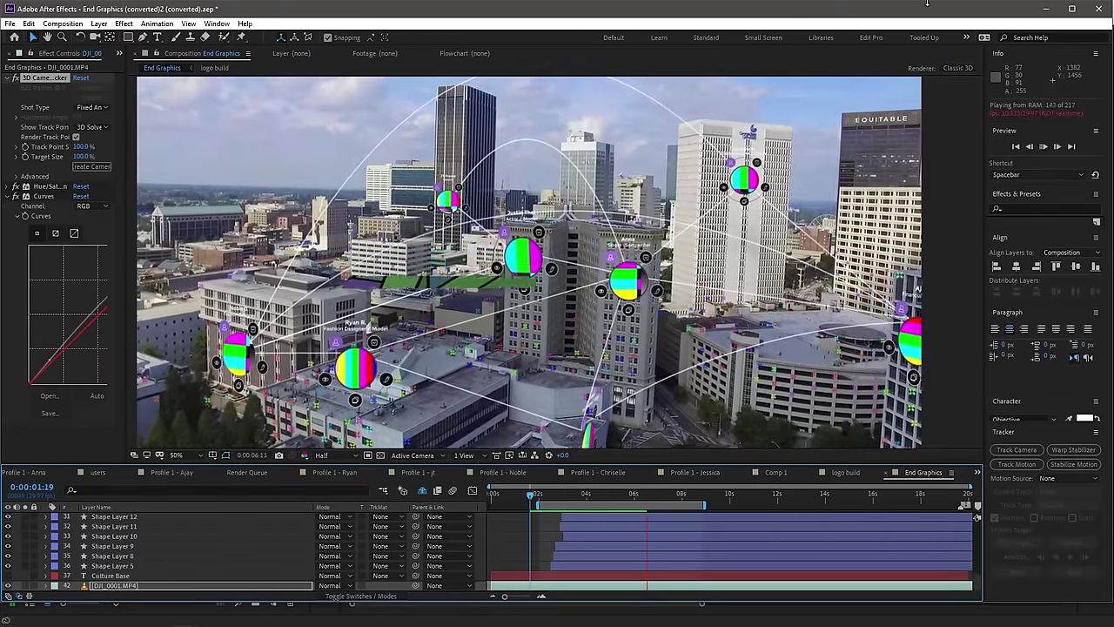
{"action": "key", "text": "alt+z"}
{"action": "key", "text": "alt+z"}
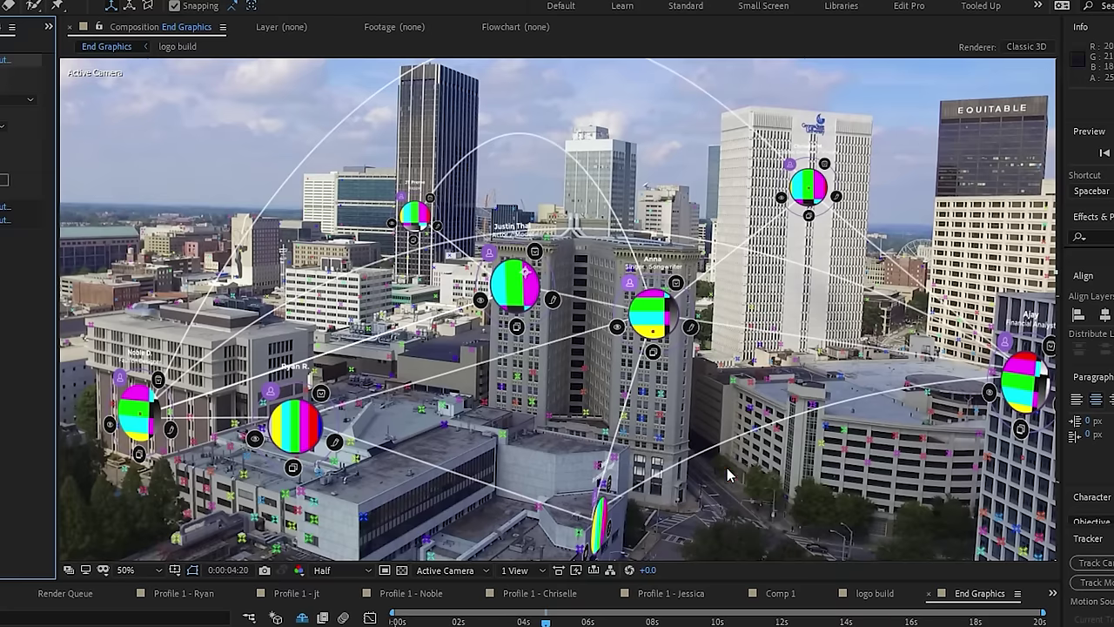
{"action": "left_click_drag", "start_coordinate": [544, 623], "coordinate": [504, 622]}
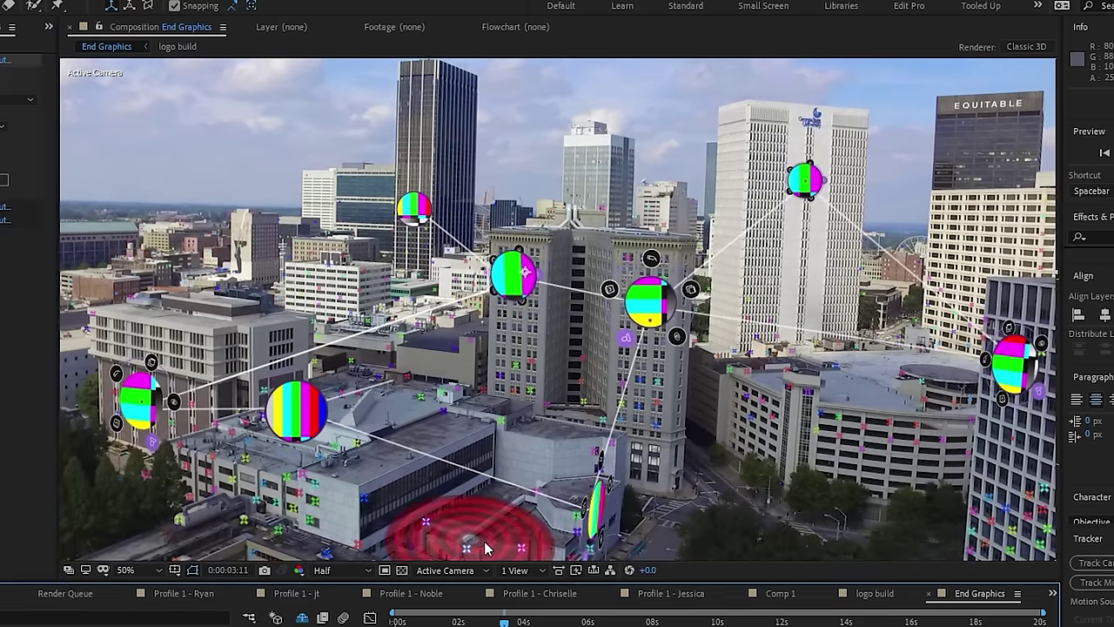
{"action": "key", "text": "space"}
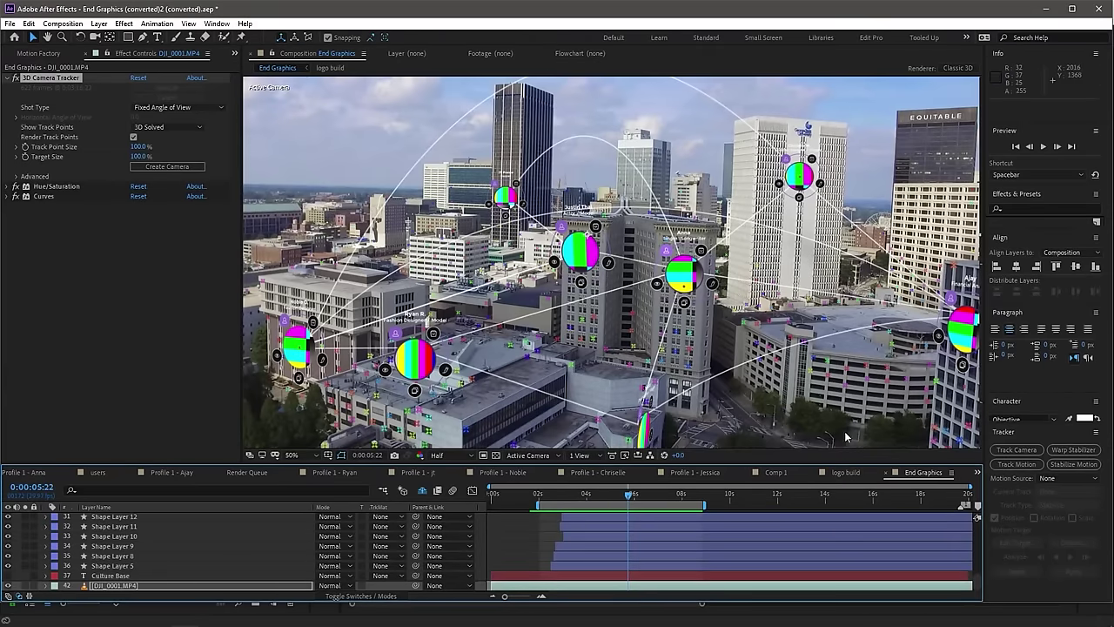
{"action": "left_click", "coordinate": [1028, 449]}
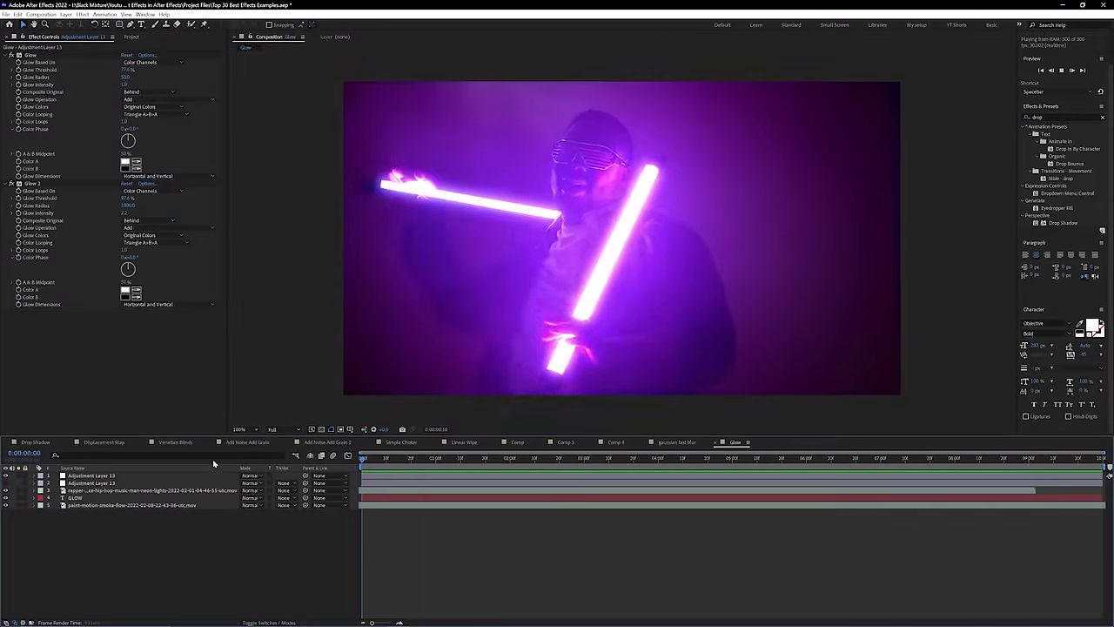
Step: Stop at frame 0:00:00:04, then bow the CC layer's Curves upward to brighten the Teleportation shot
{"action": "left_click", "coordinate": [374, 459]}
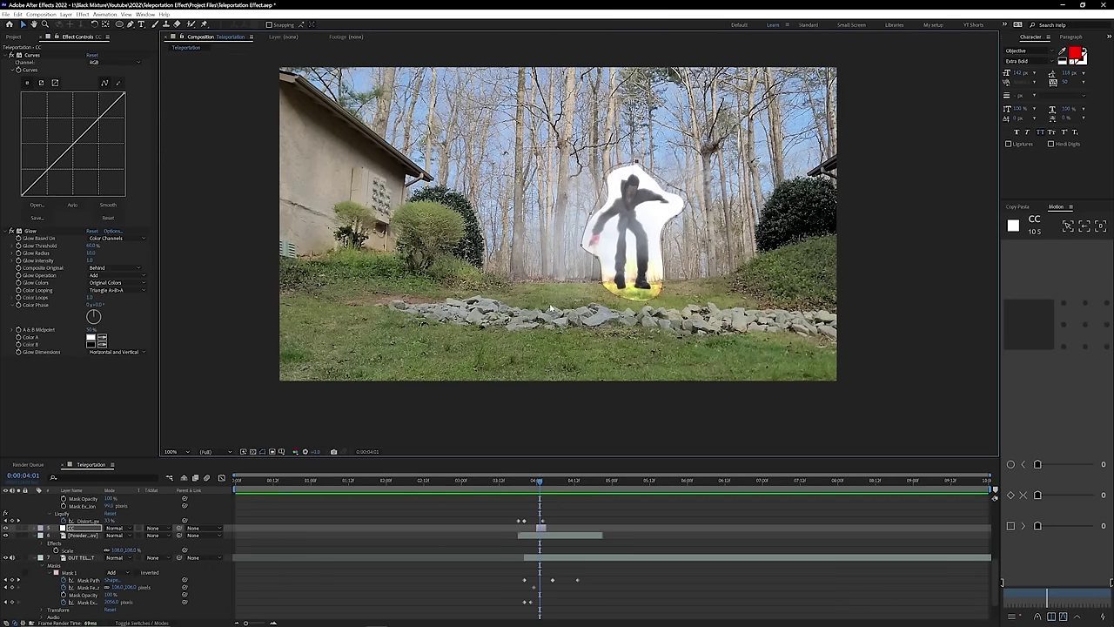
{"action": "left_click", "coordinate": [33, 528]}
{"action": "left_click", "coordinate": [84, 557]}
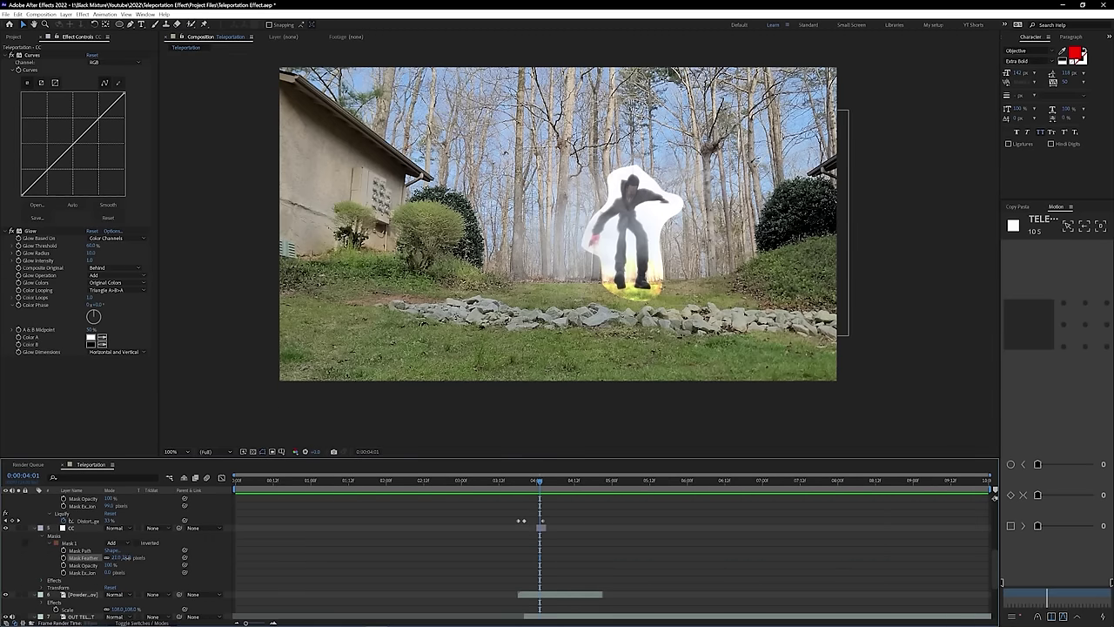
{"action": "left_click_drag", "start_coordinate": [91, 124], "coordinate": [85, 109]}
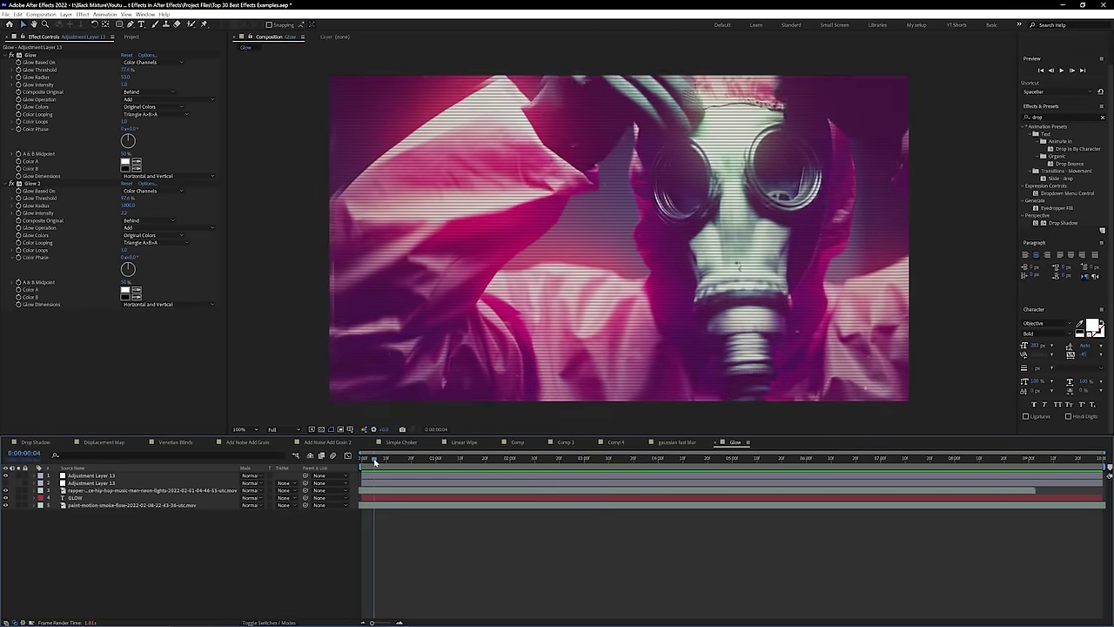
{"action": "key", "text": "space"}
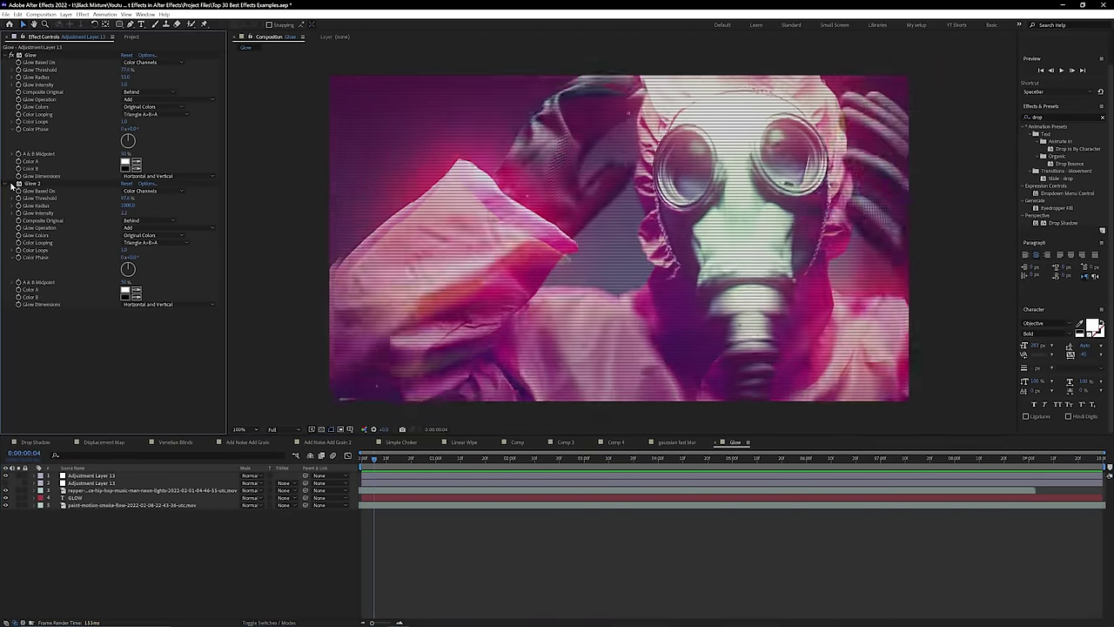
{"action": "left_click", "coordinate": [10, 76]}
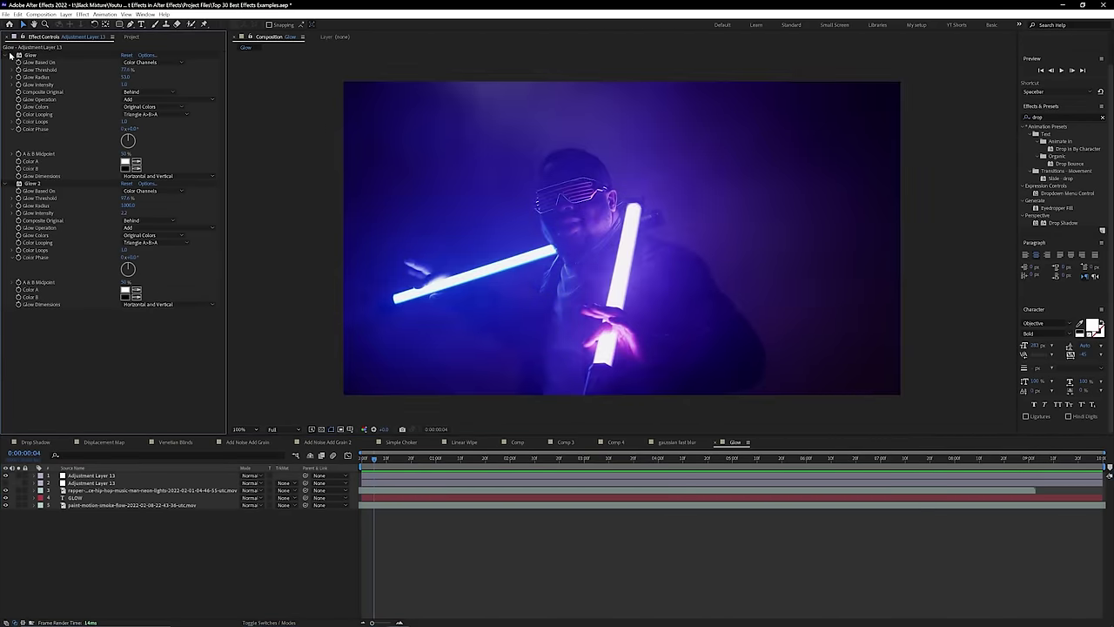